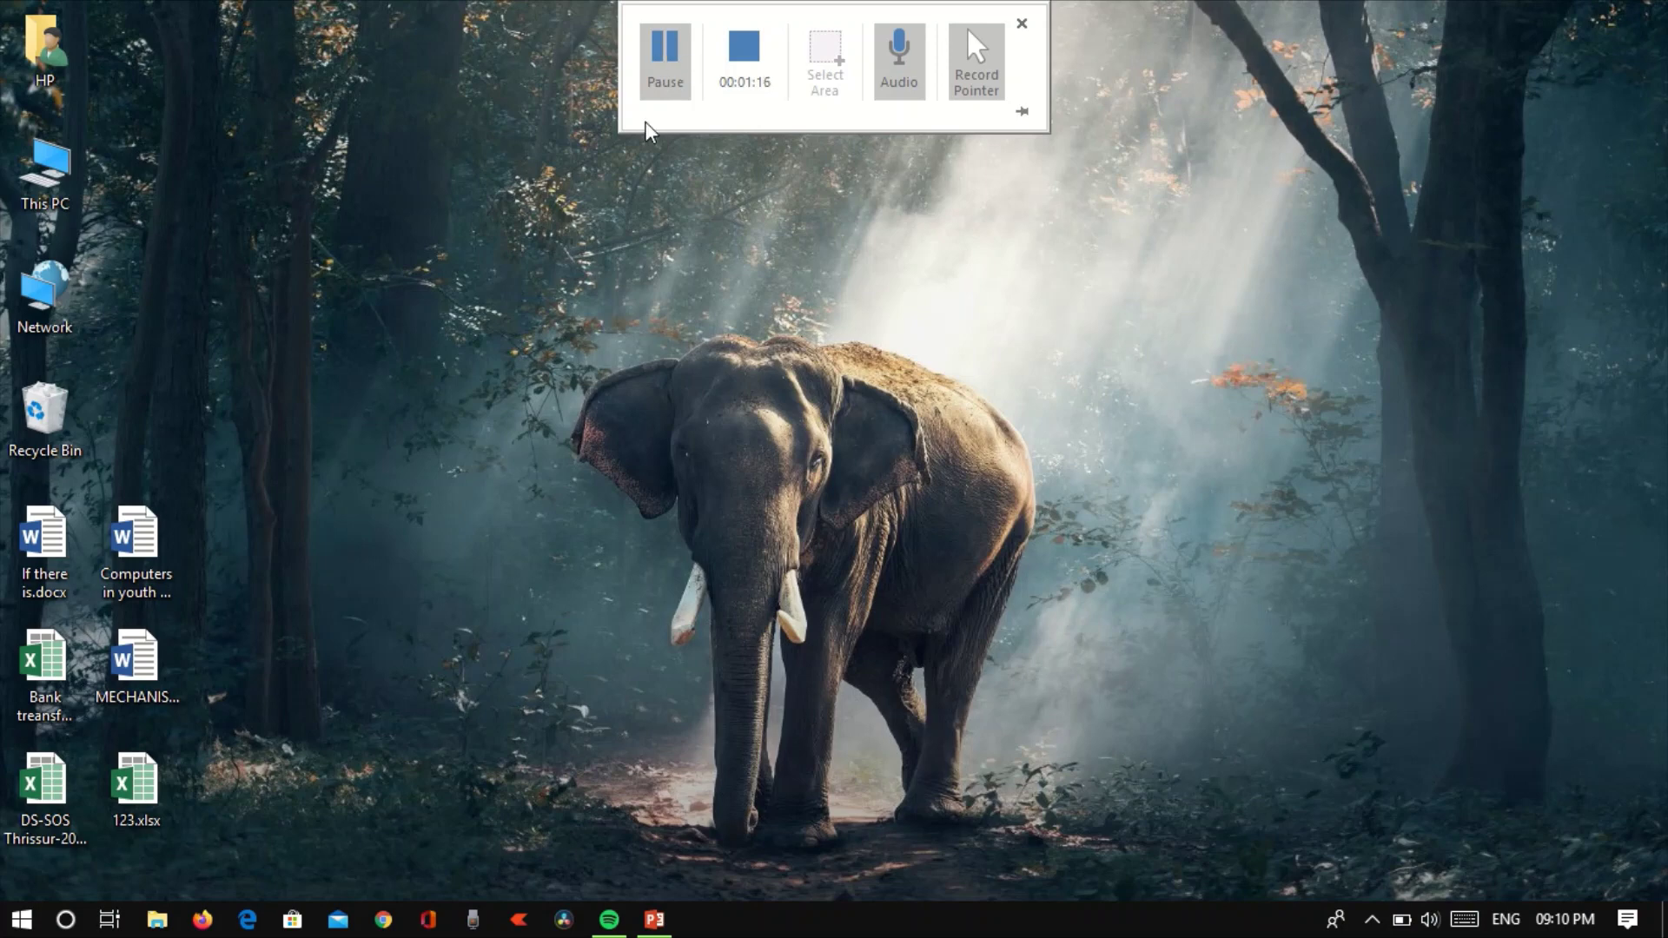
Step: Open the Photos app and go to its video projects
click(23, 928)
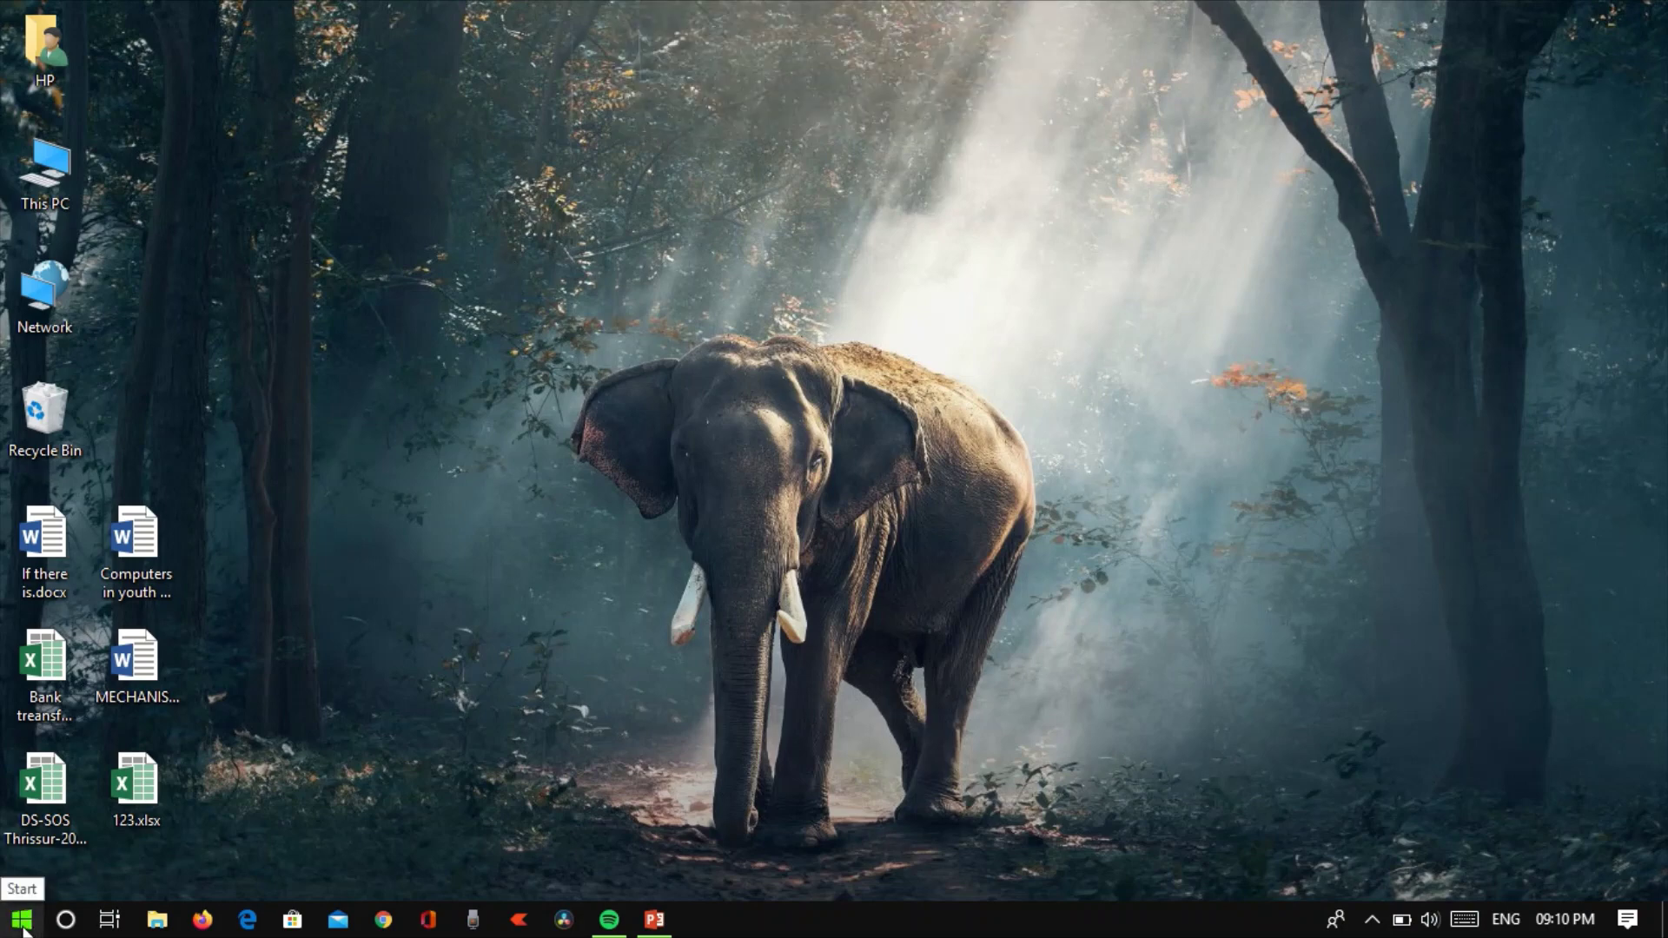
text(pho)
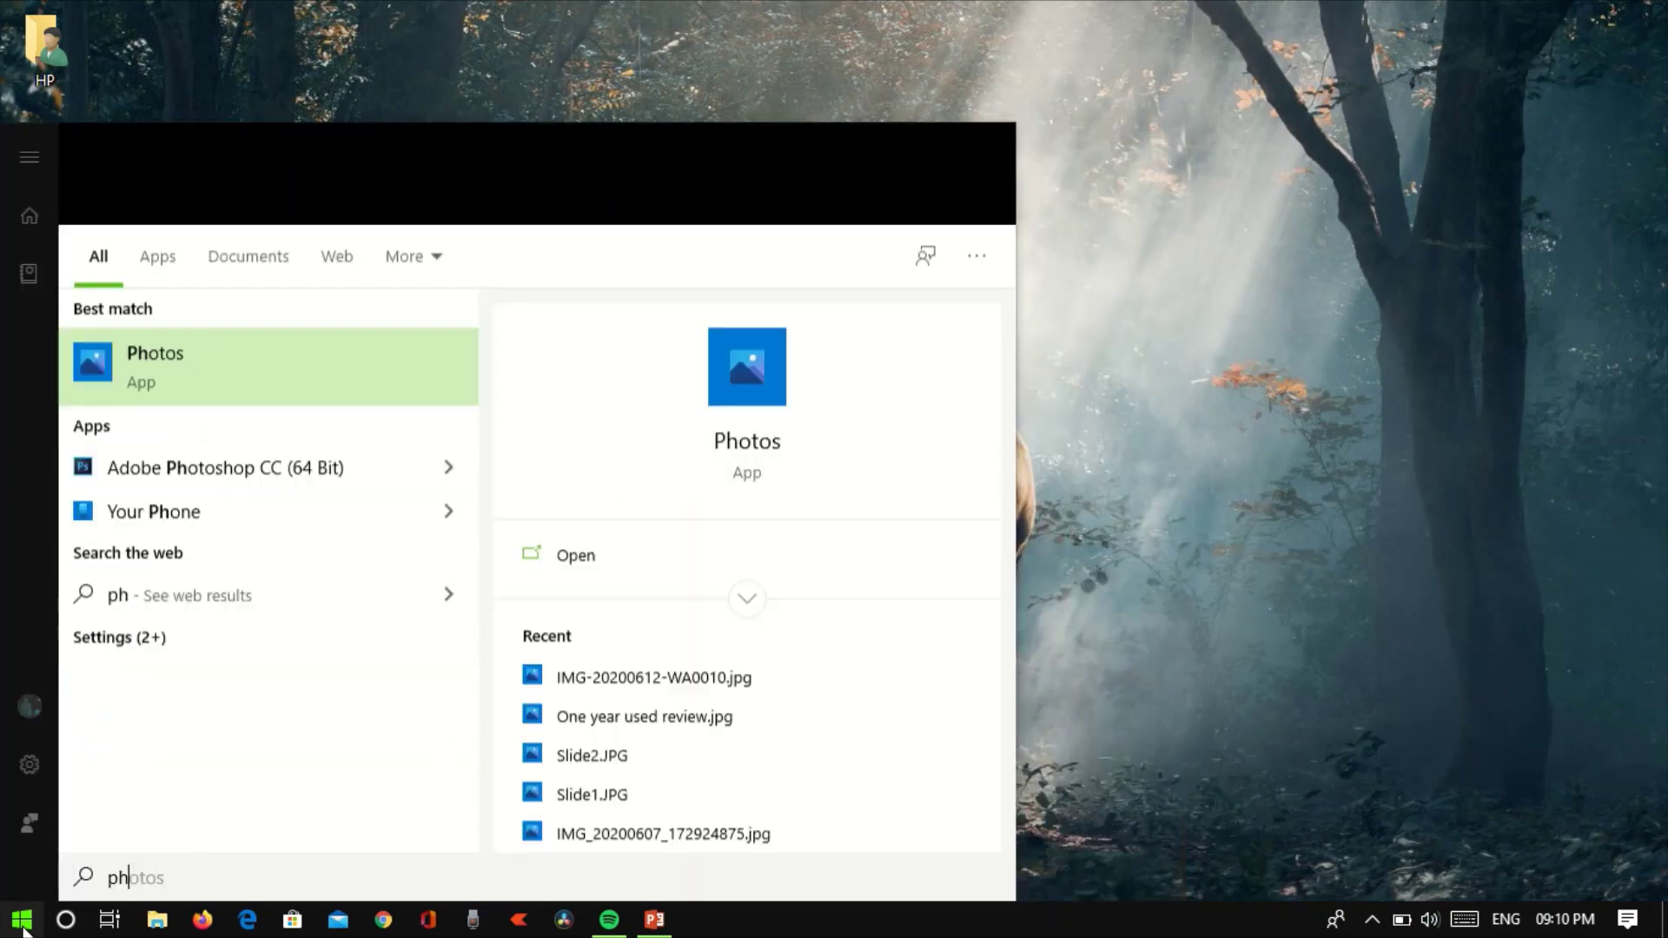
click(236, 250)
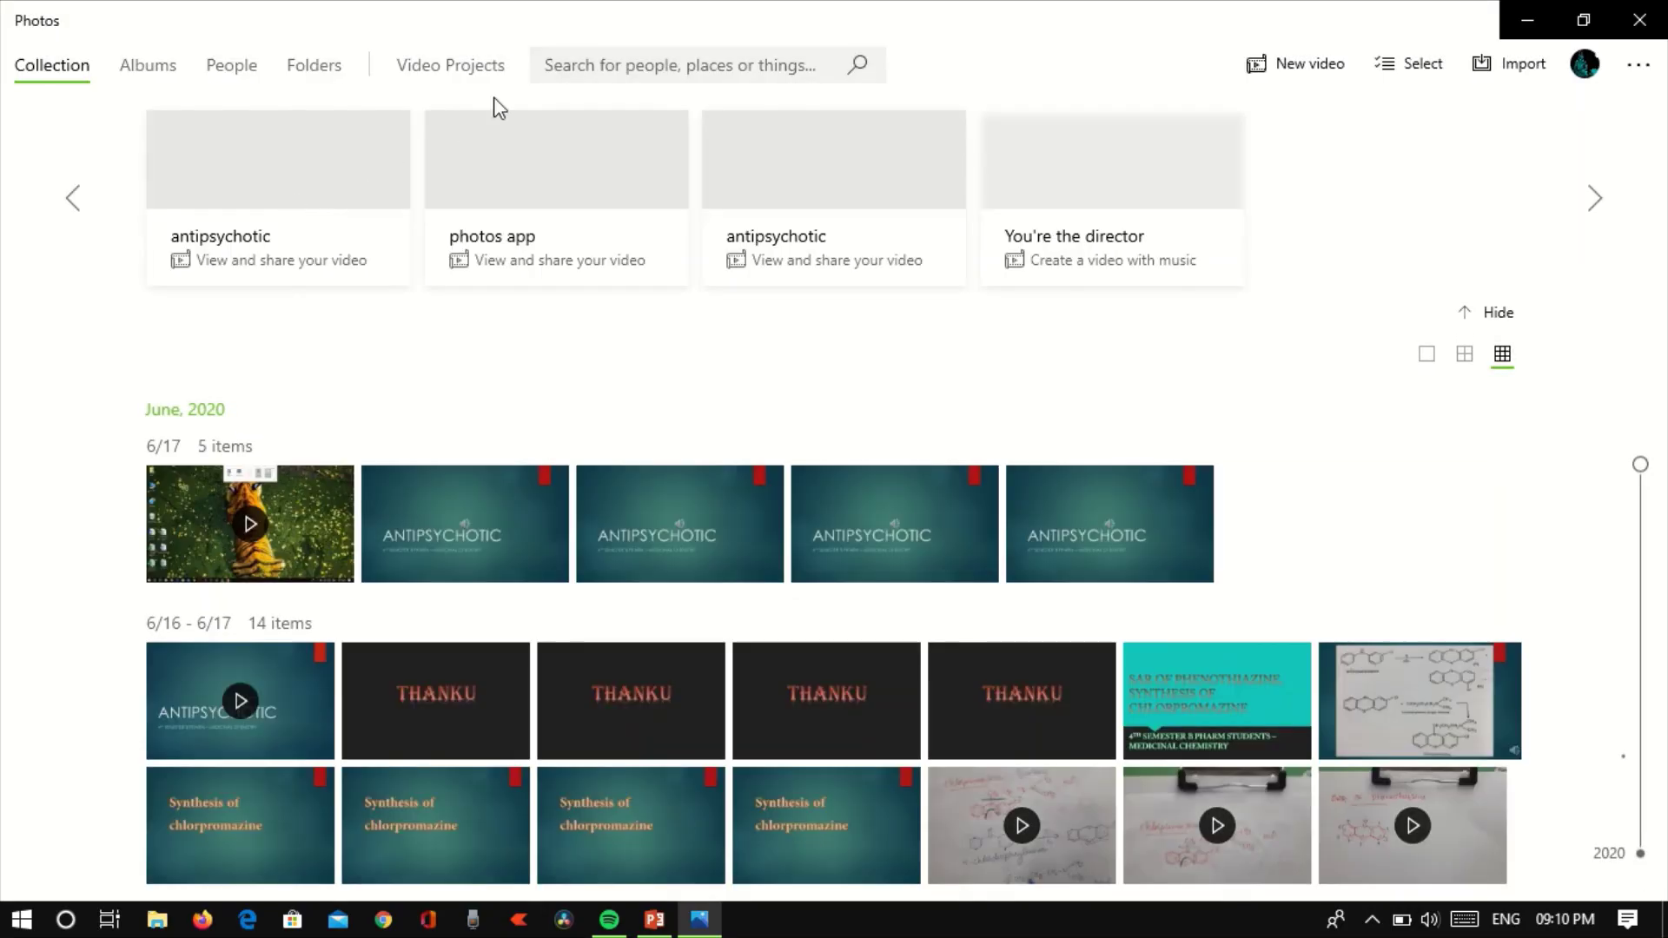
click(463, 77)
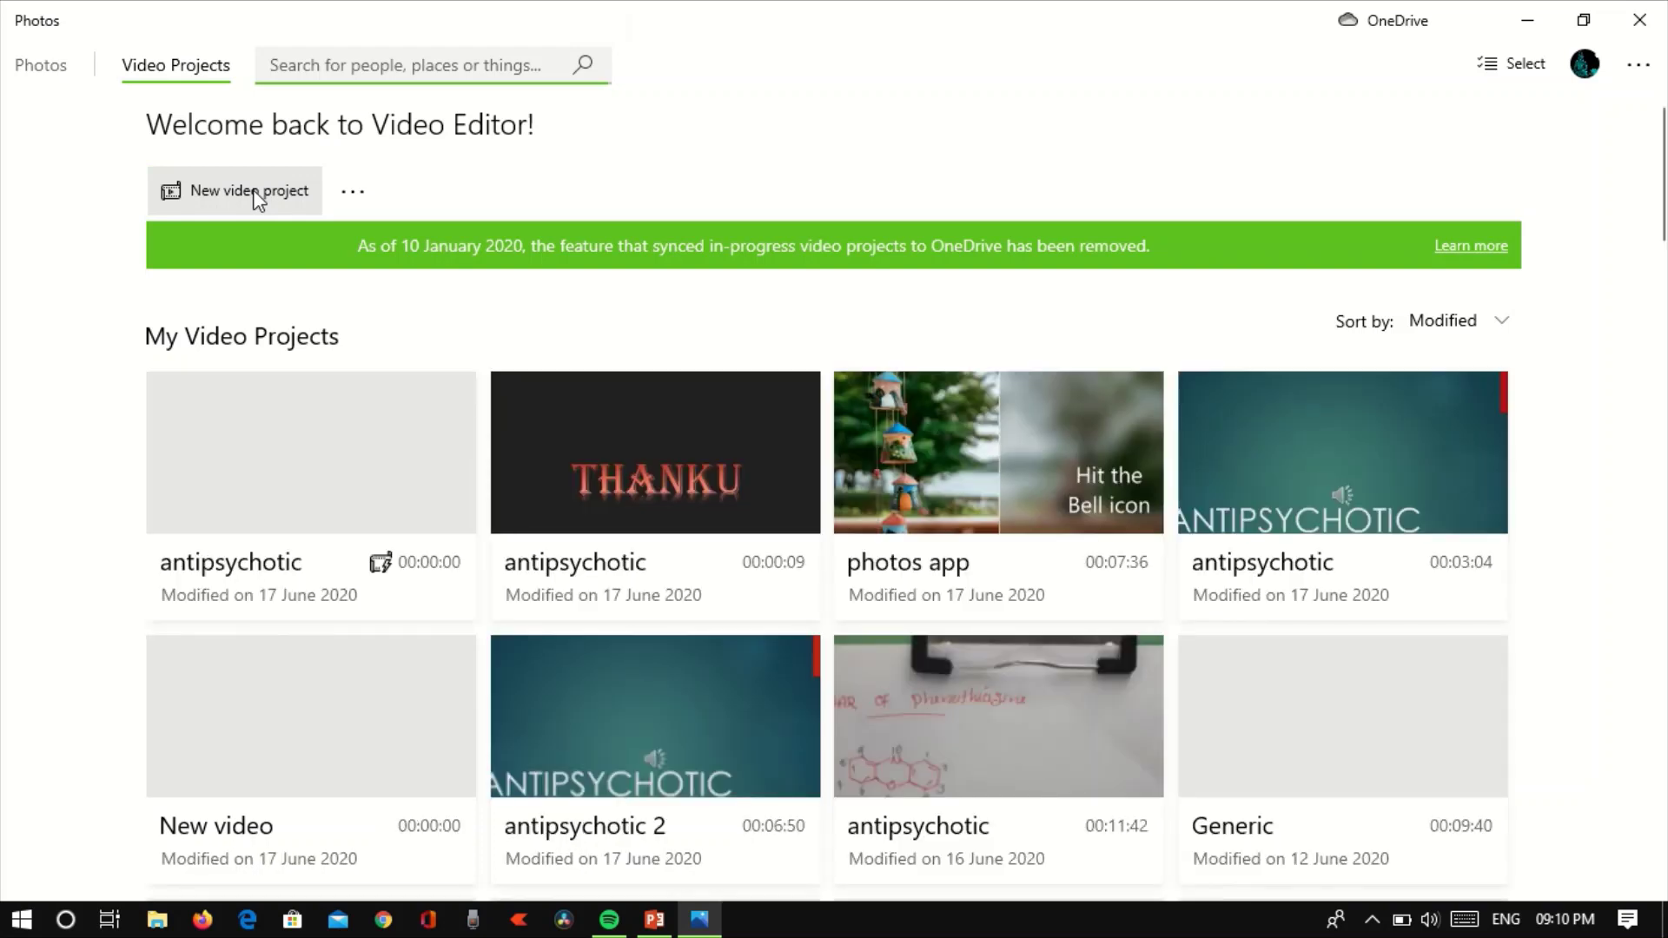
Step: Create a new video project named "antipsychotic"
click(252, 189)
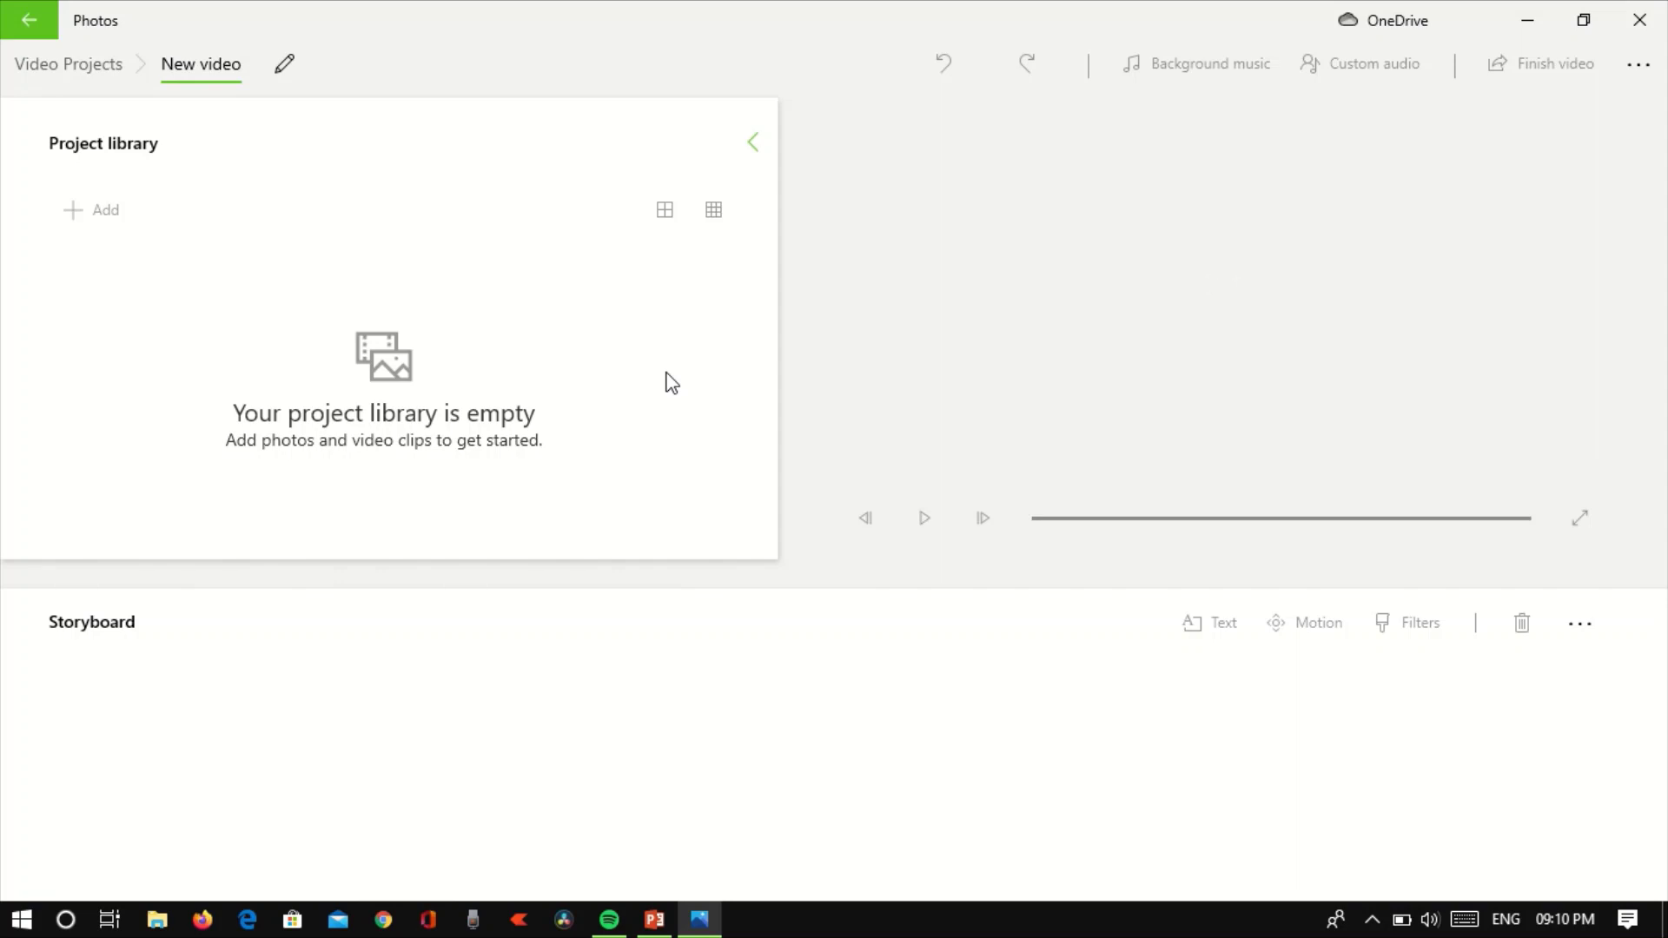
click(805, 432)
key(BackSpace)
key(BackSpace)
key(BackSpace)
key(BackSpace)
key(BackSpace)
key(BackSpace)
key(BackSpace)
key(BackSpace)
key(BackSpace)
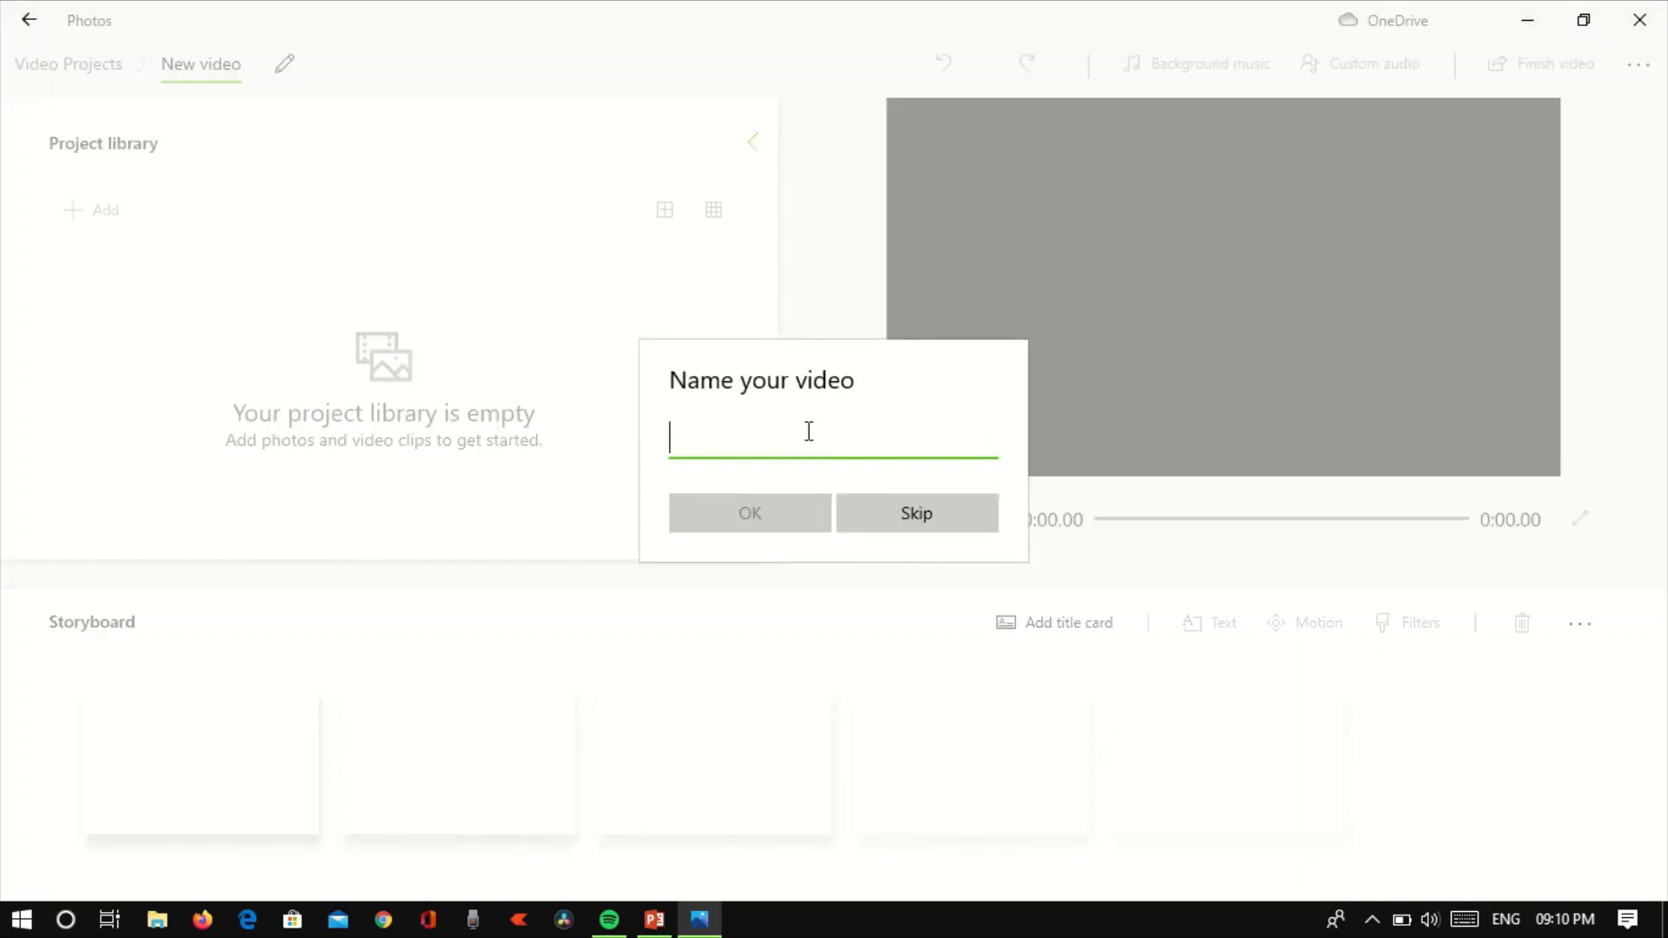
text(ant)
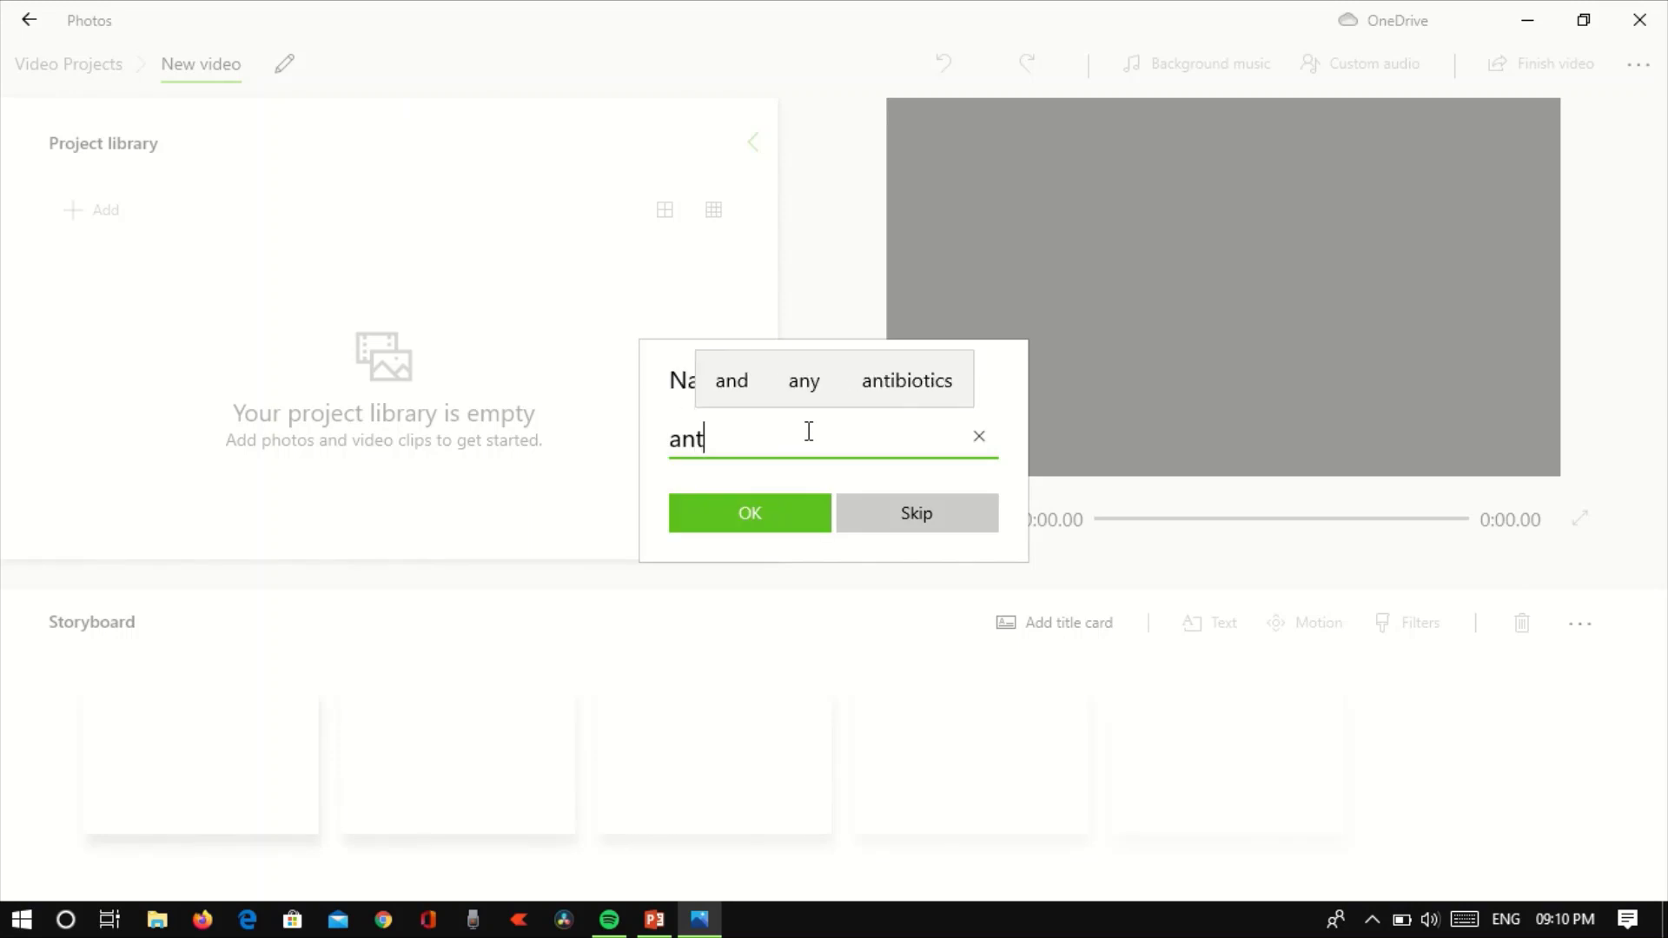
text(ipsy)
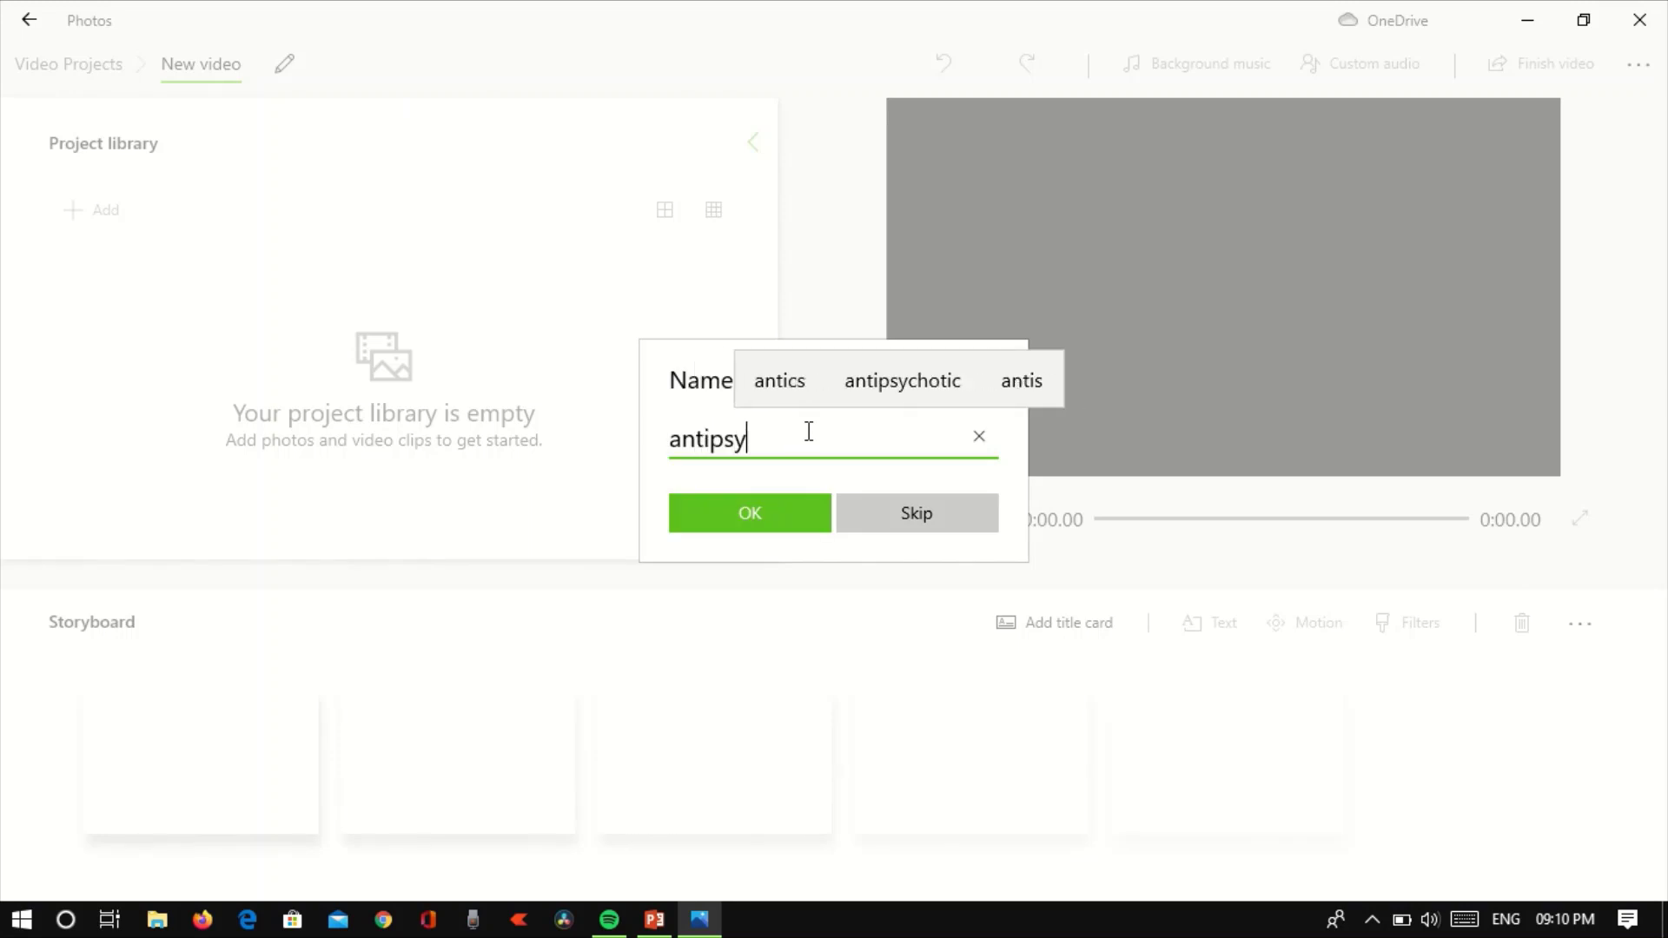
text(chot)
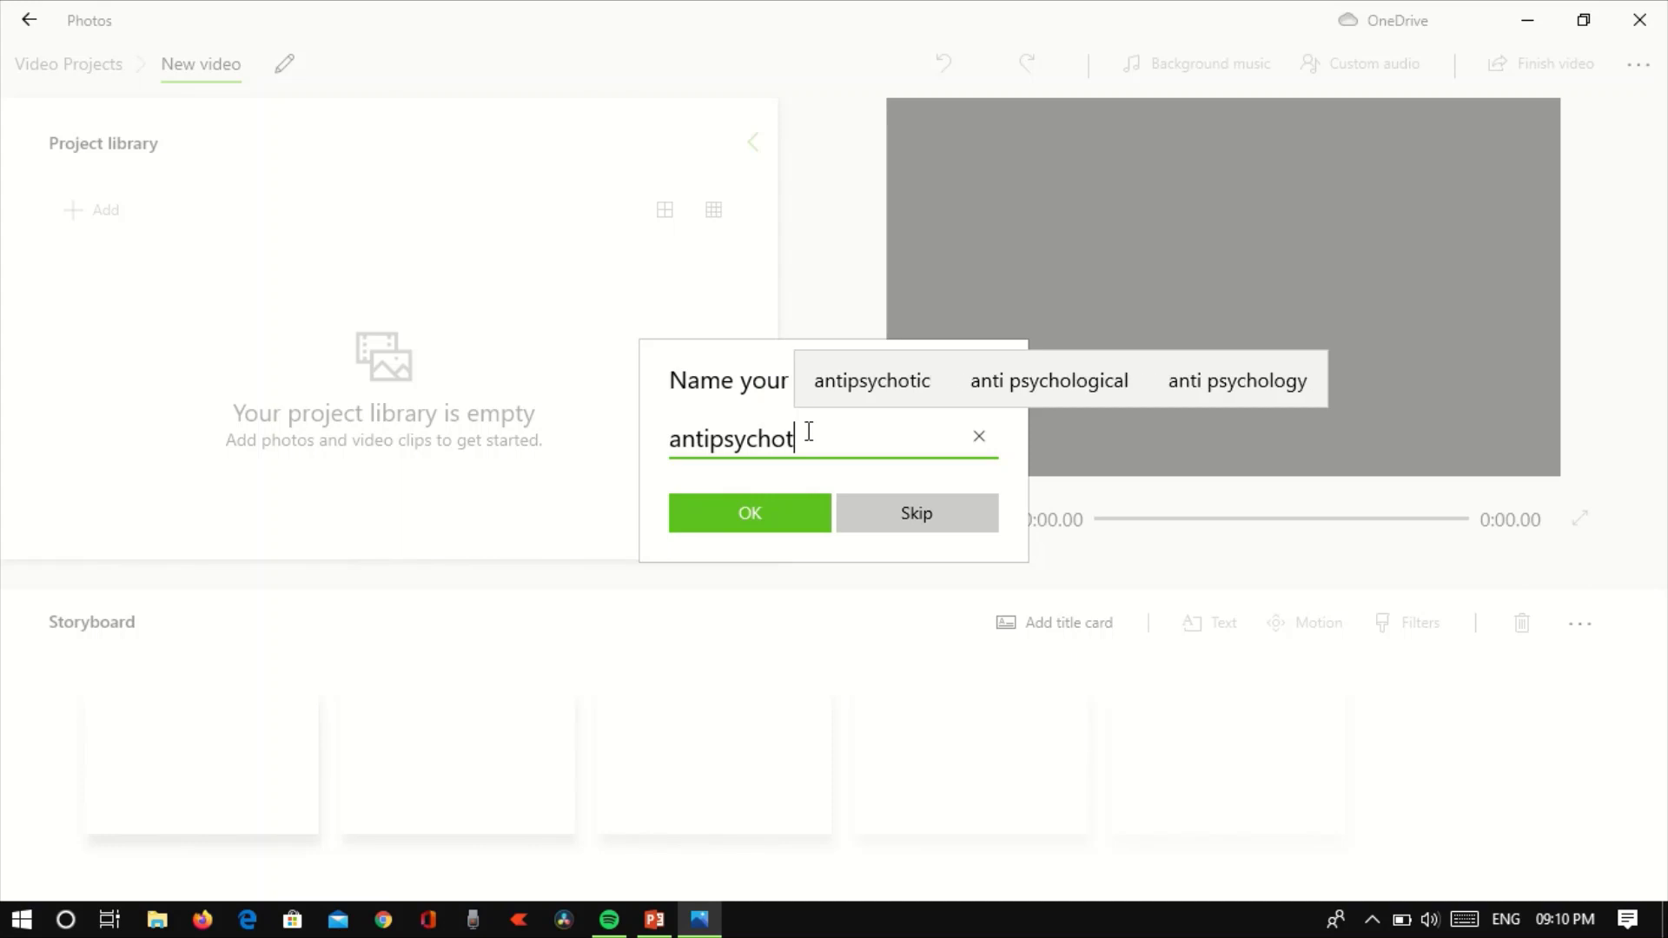
text(ic)
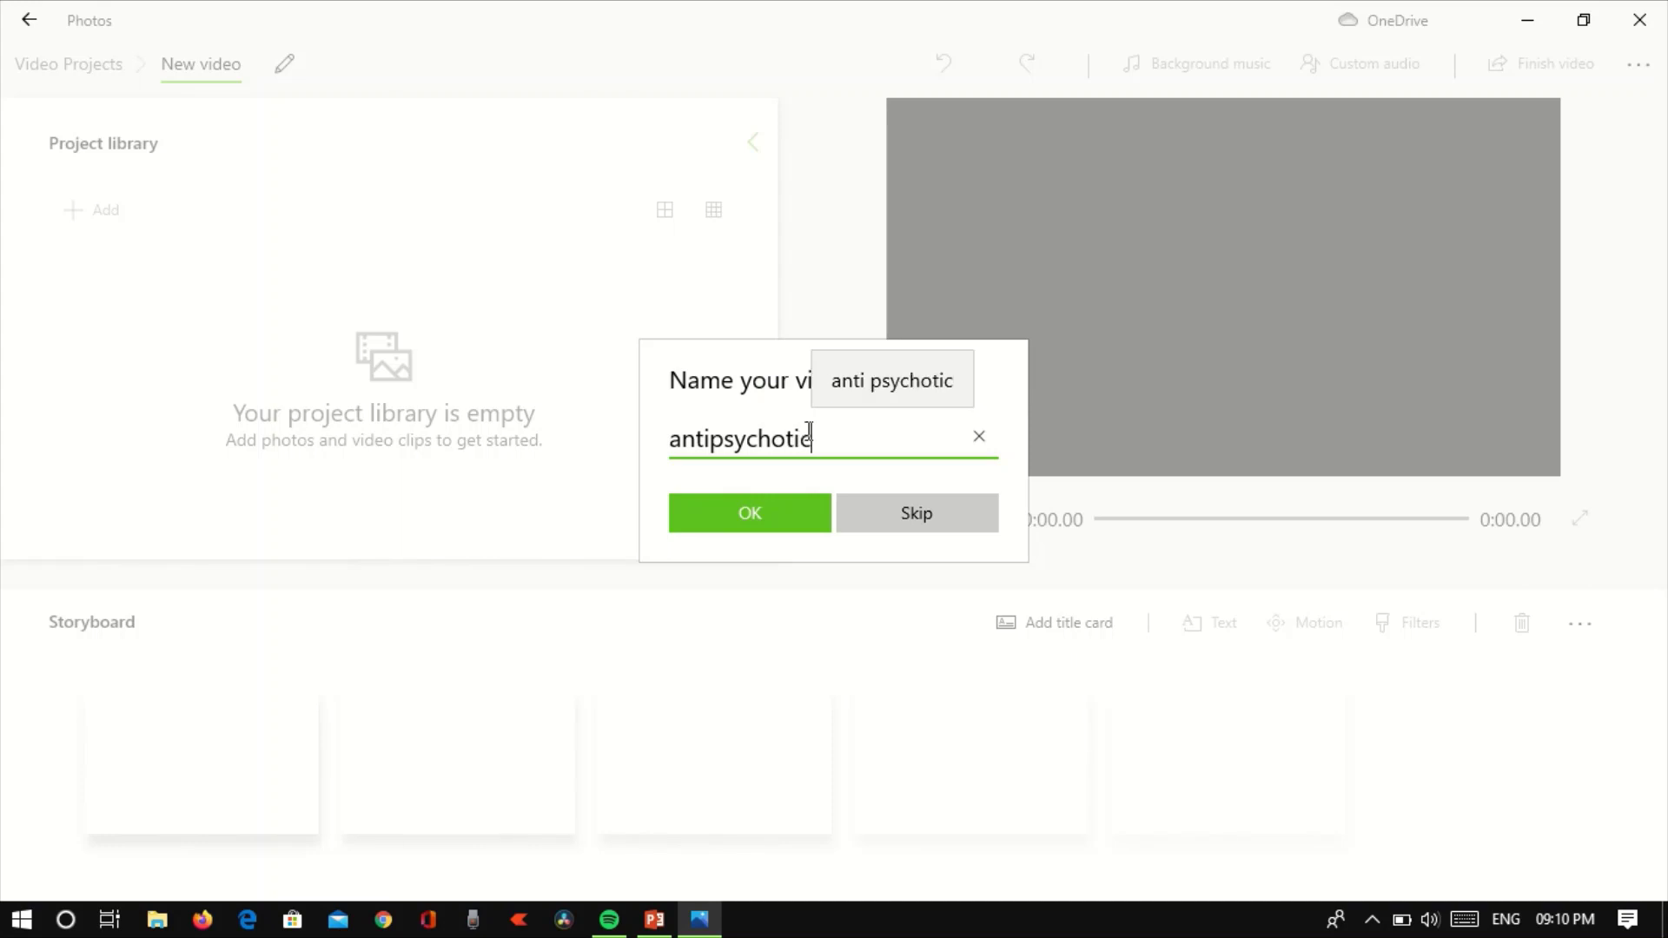
click(762, 513)
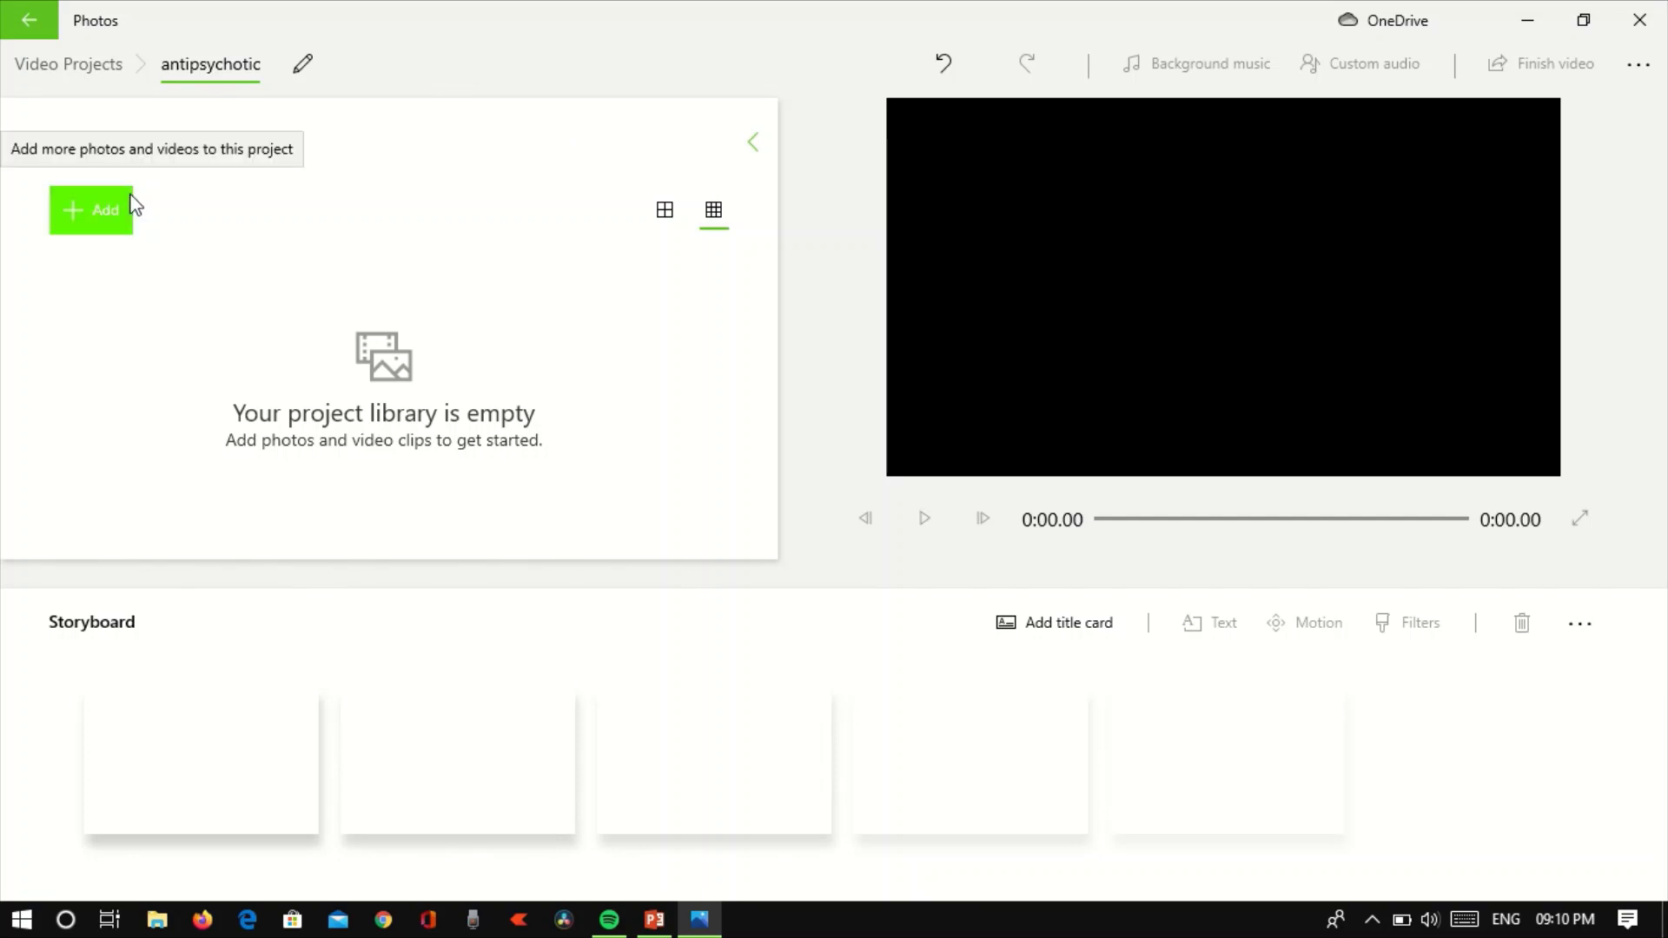
Step: Import Slide 3.jpg, slide 4.jpg and slide.jpg from the PC's antipsychotic folder into the project library
click(95, 207)
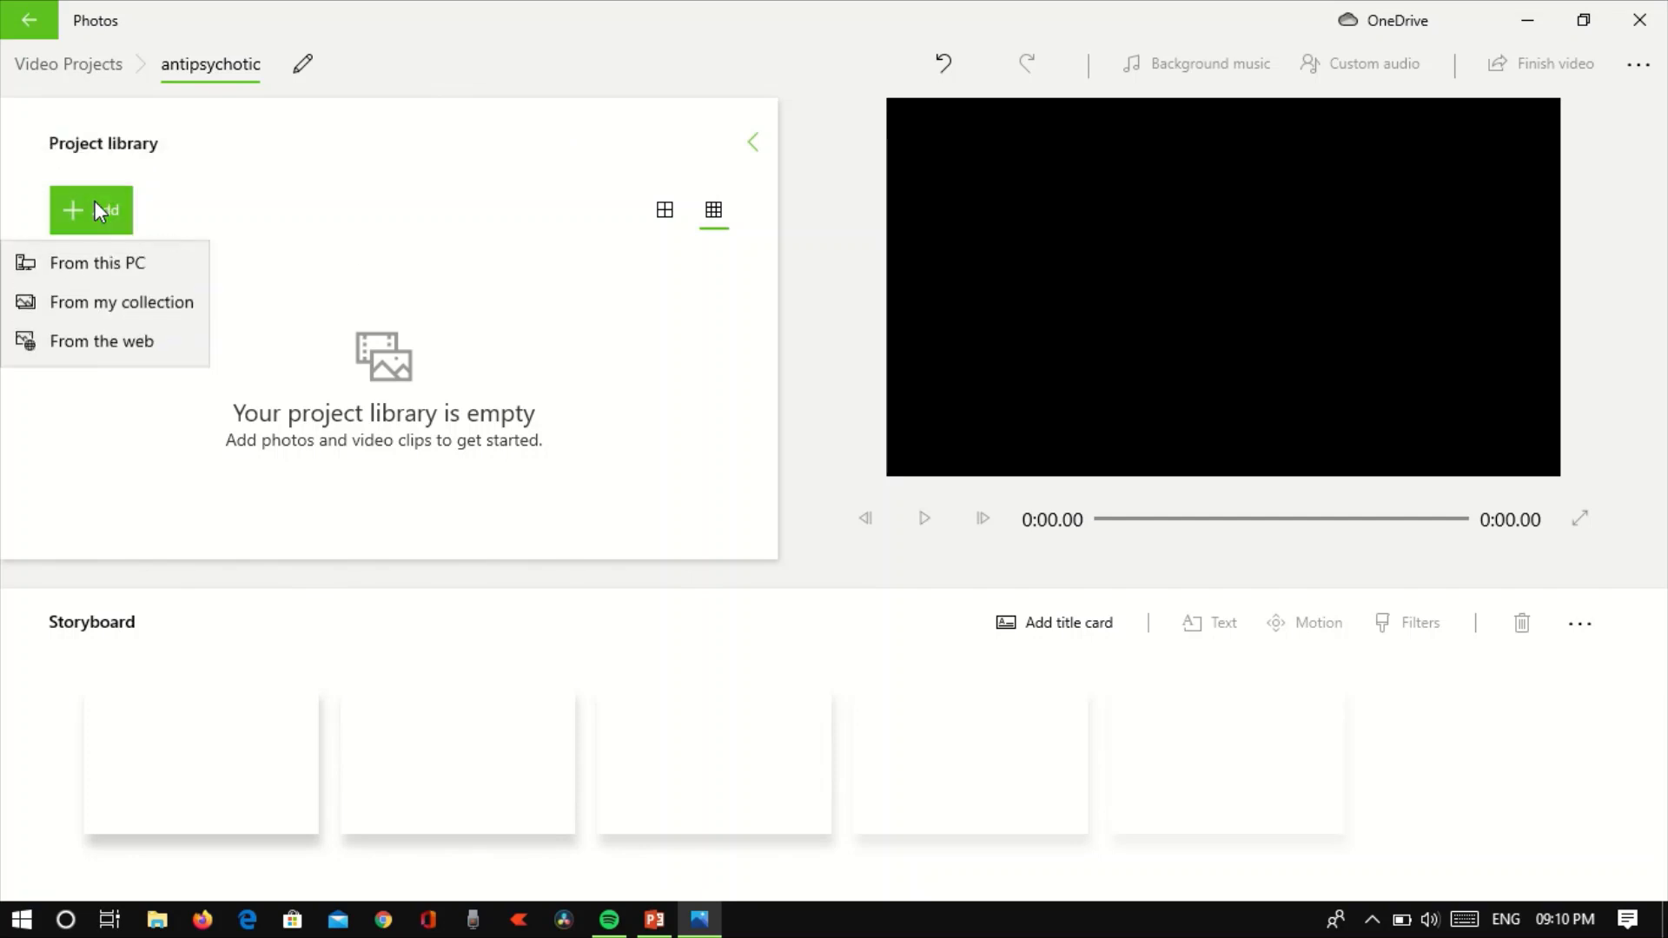
click(106, 265)
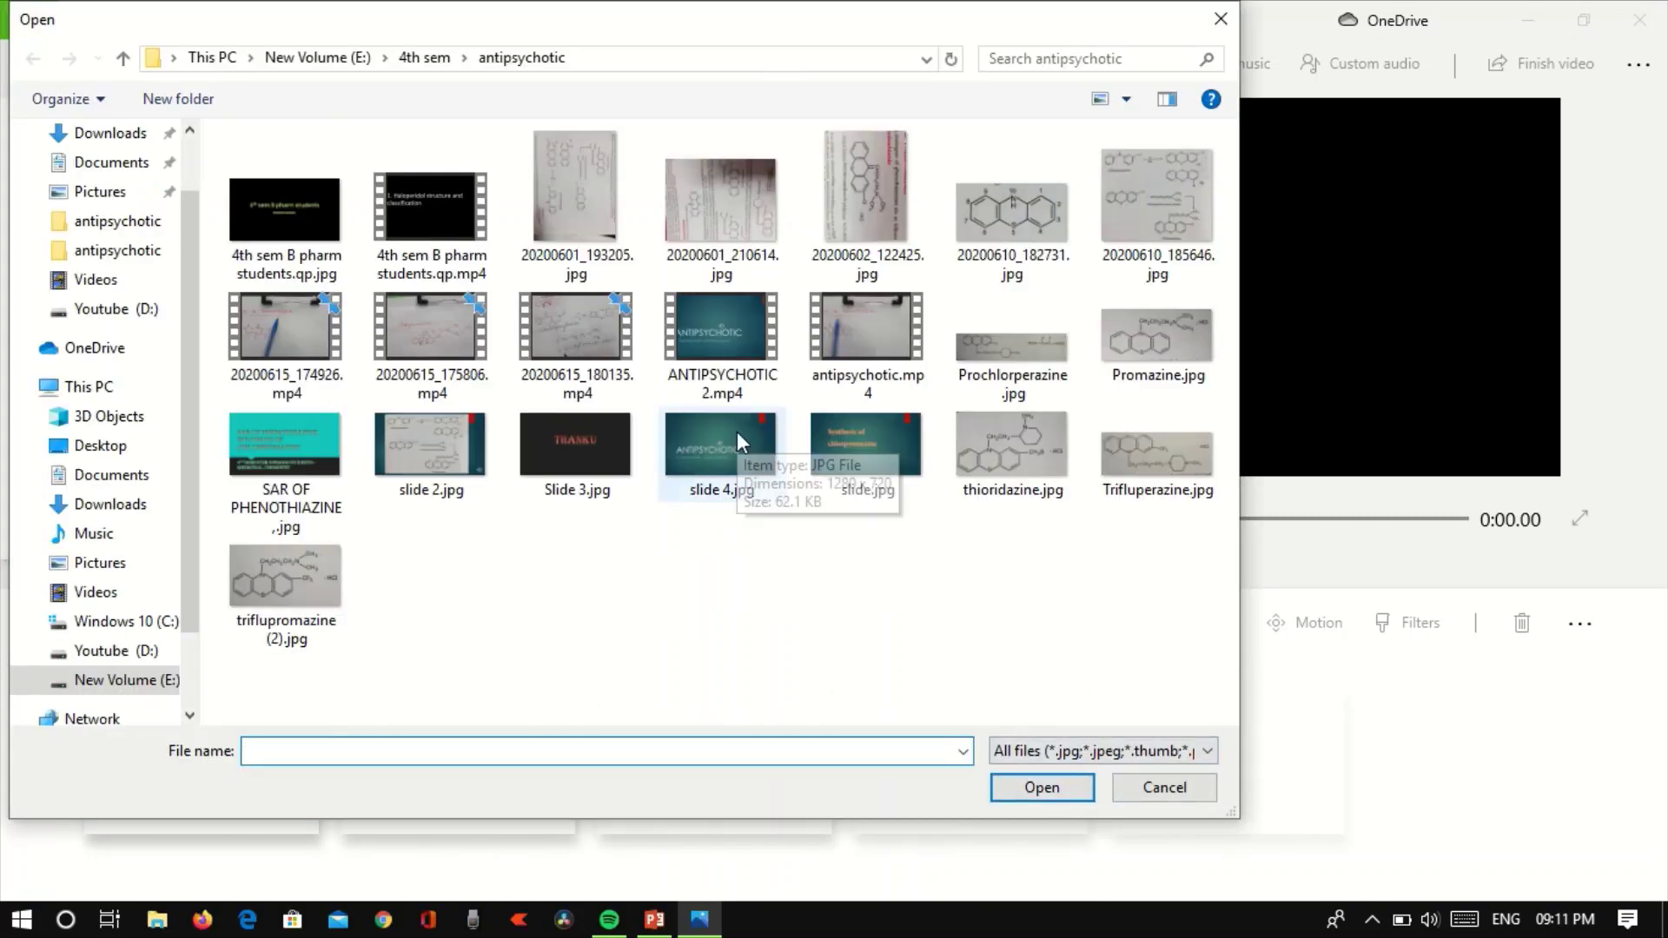
click(580, 430)
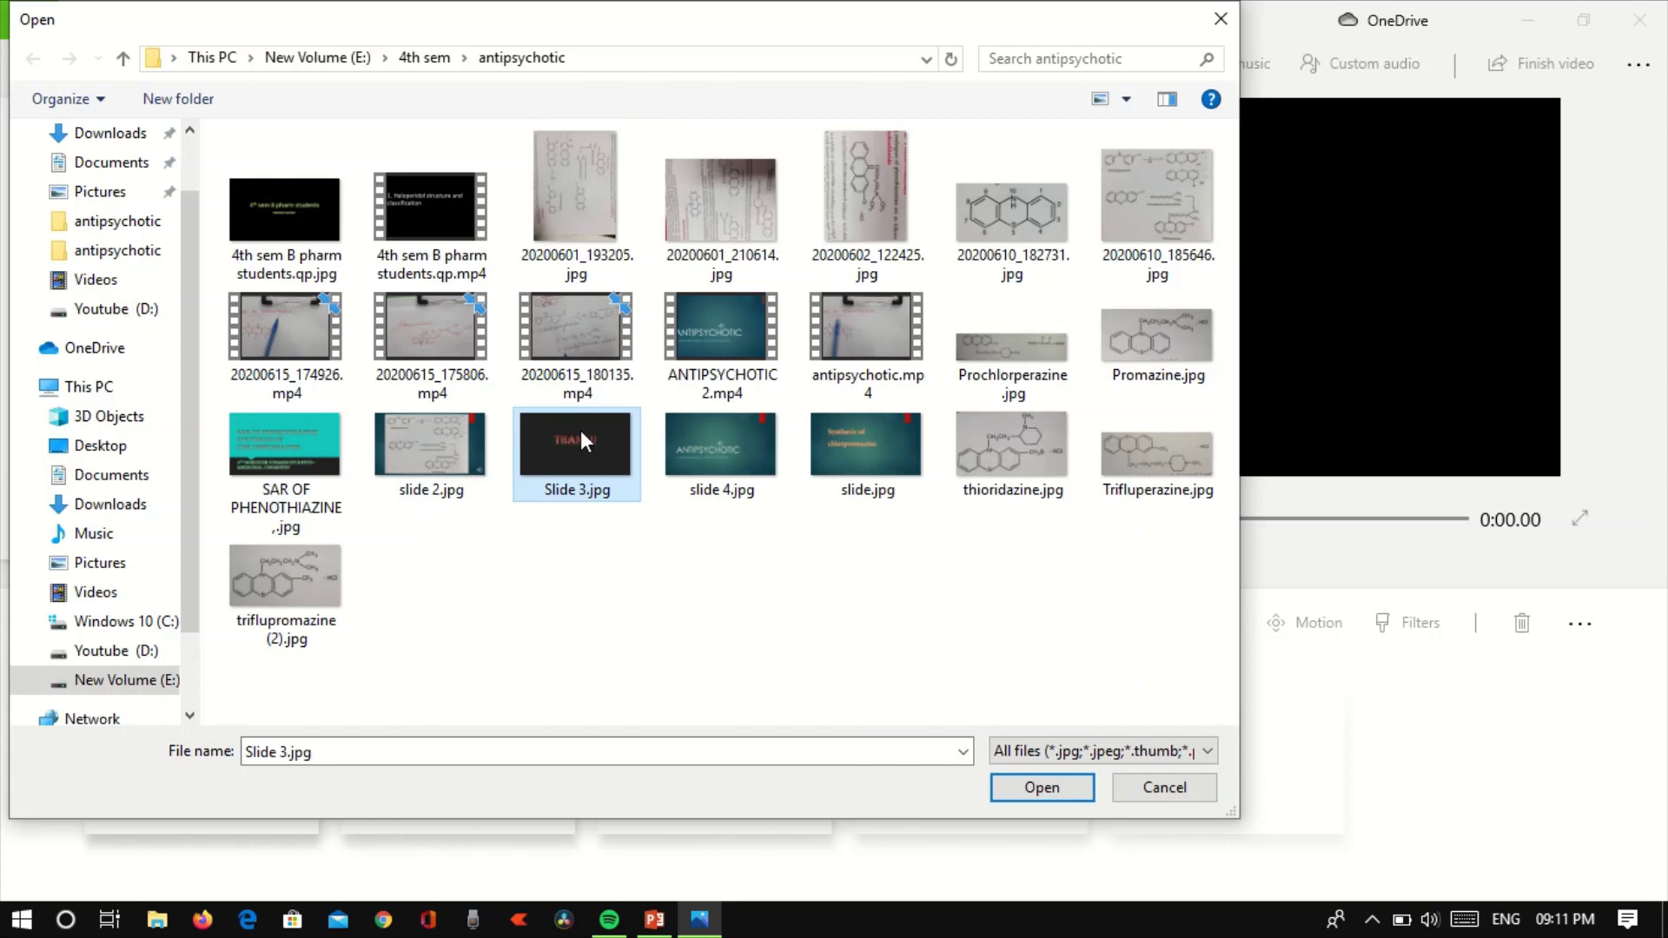
key(shift+Right)
key(shift+Right)
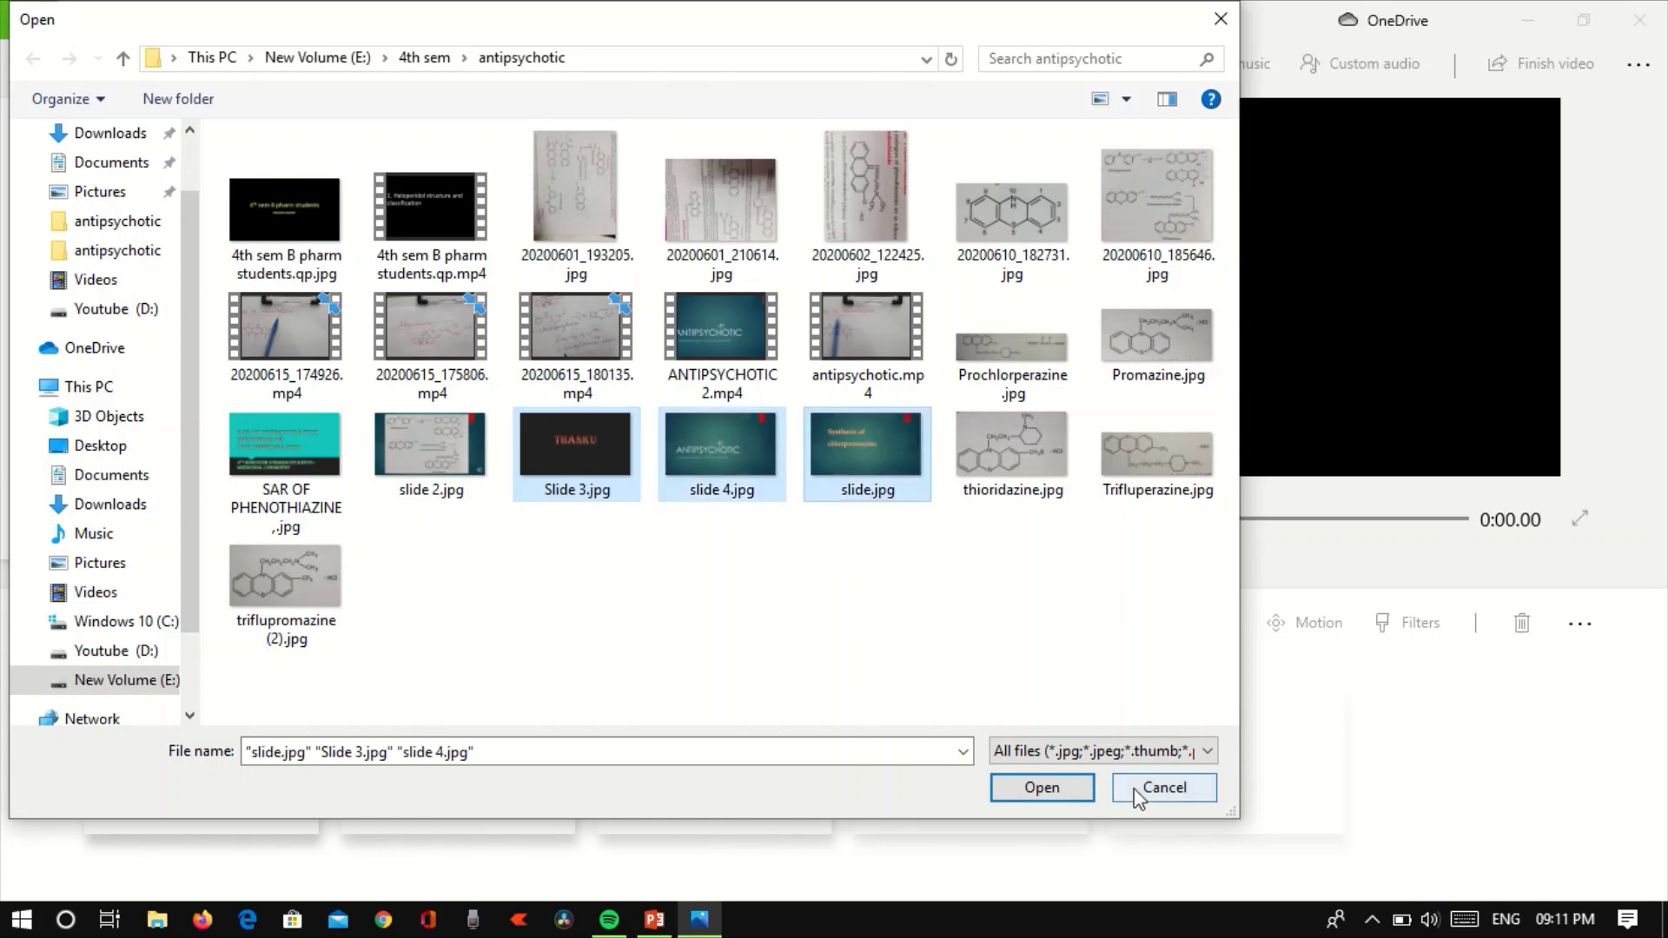
click(1061, 795)
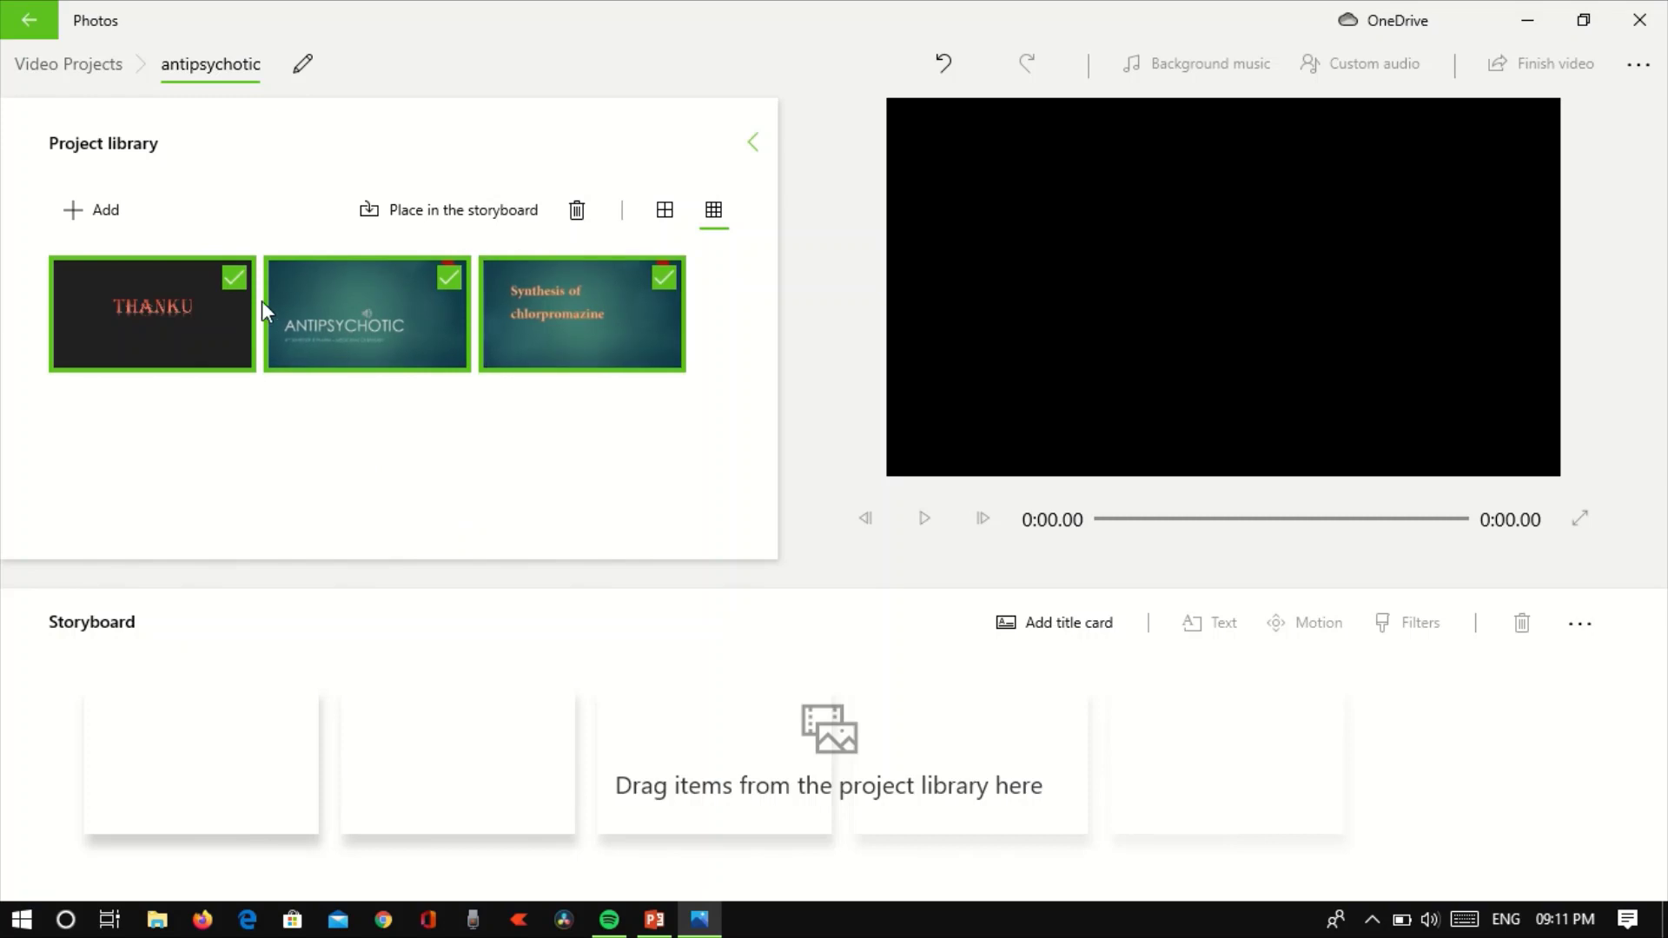
Step: Place the three imported slides in the storyboard and move the THANKU slide to the end
drag(189, 297, 349, 669)
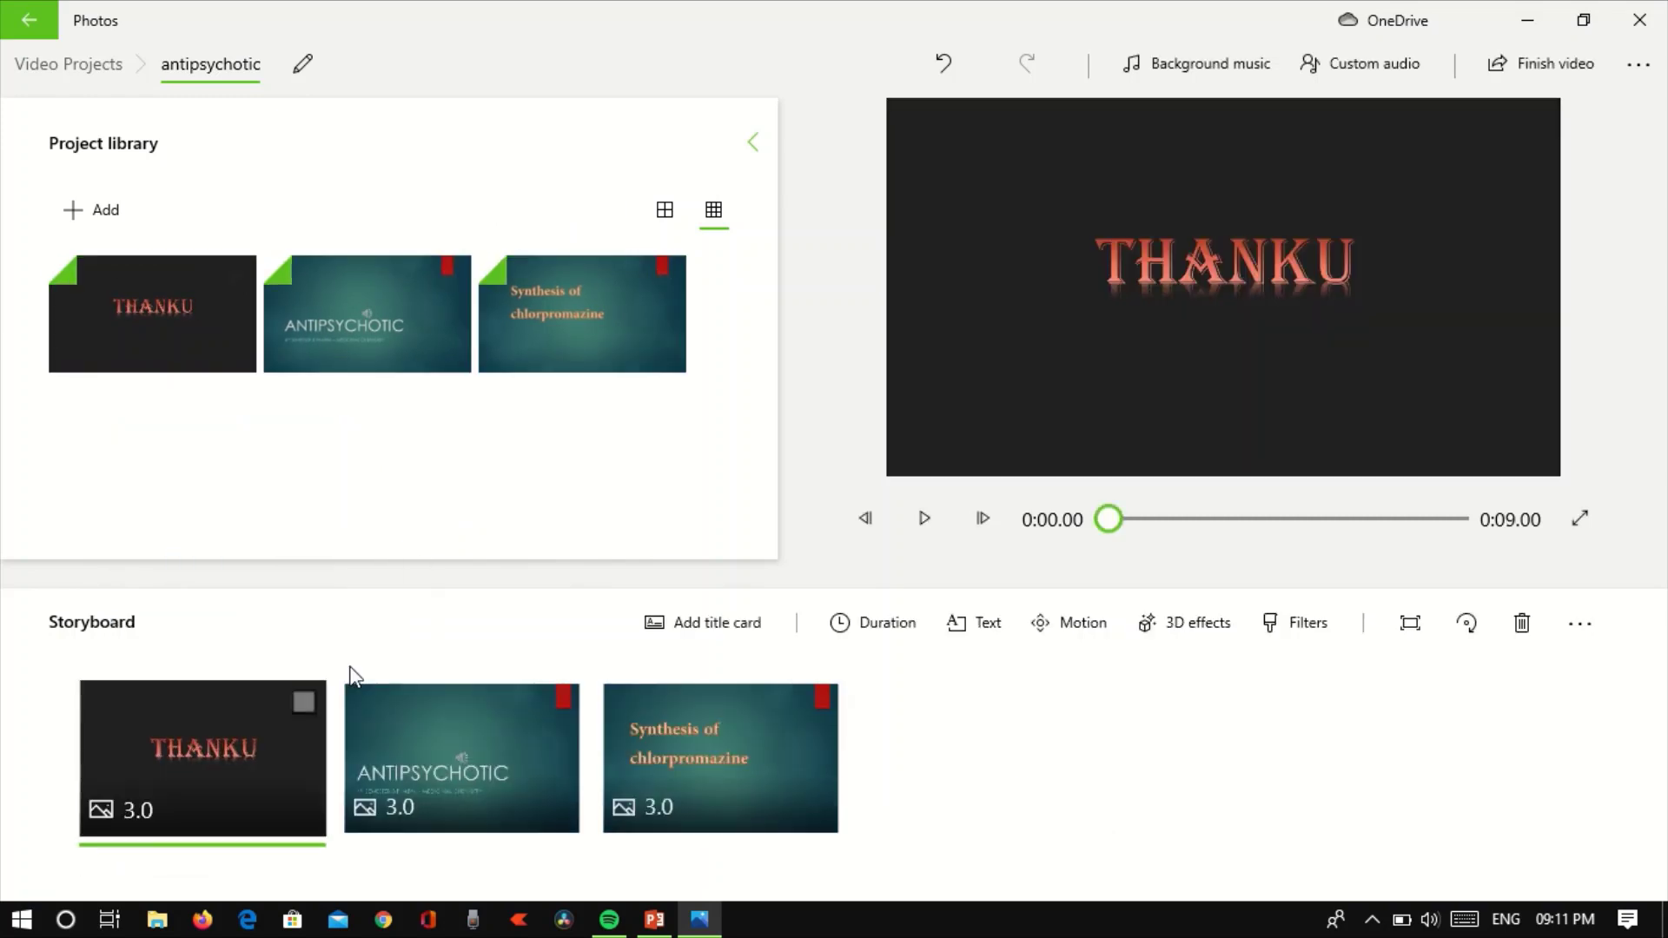
drag(191, 721, 652, 712)
drag(129, 740, 903, 779)
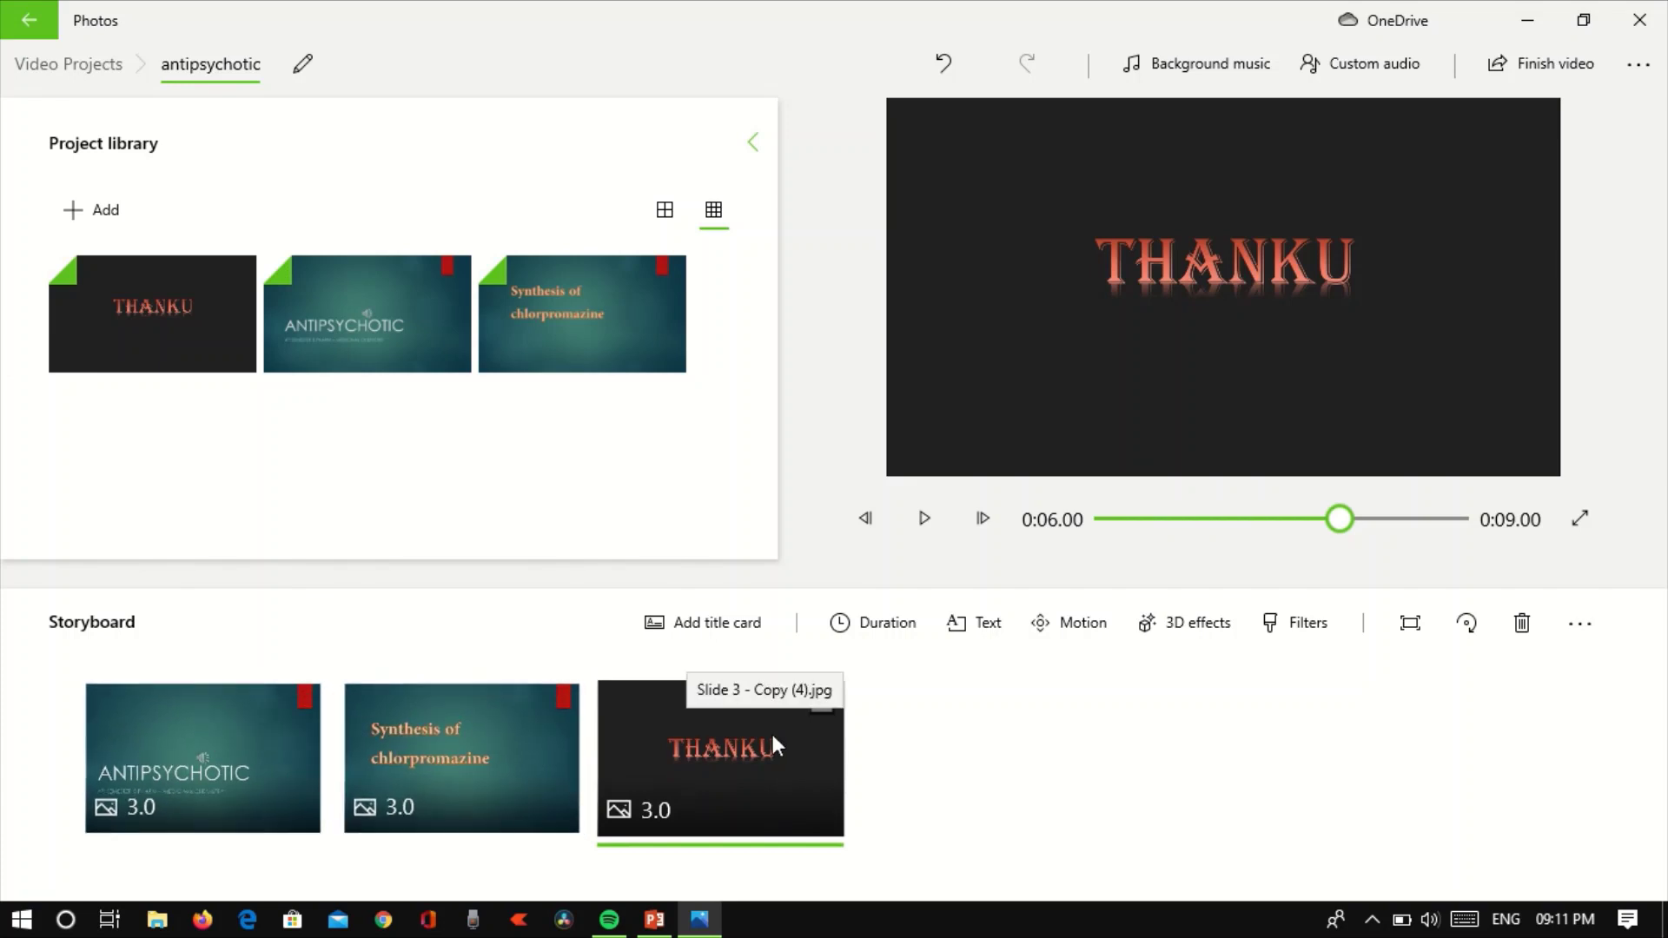
Step: Import the video 20200615_175806.mp4 from the PC's antipsychotic folder into the project library
click(94, 212)
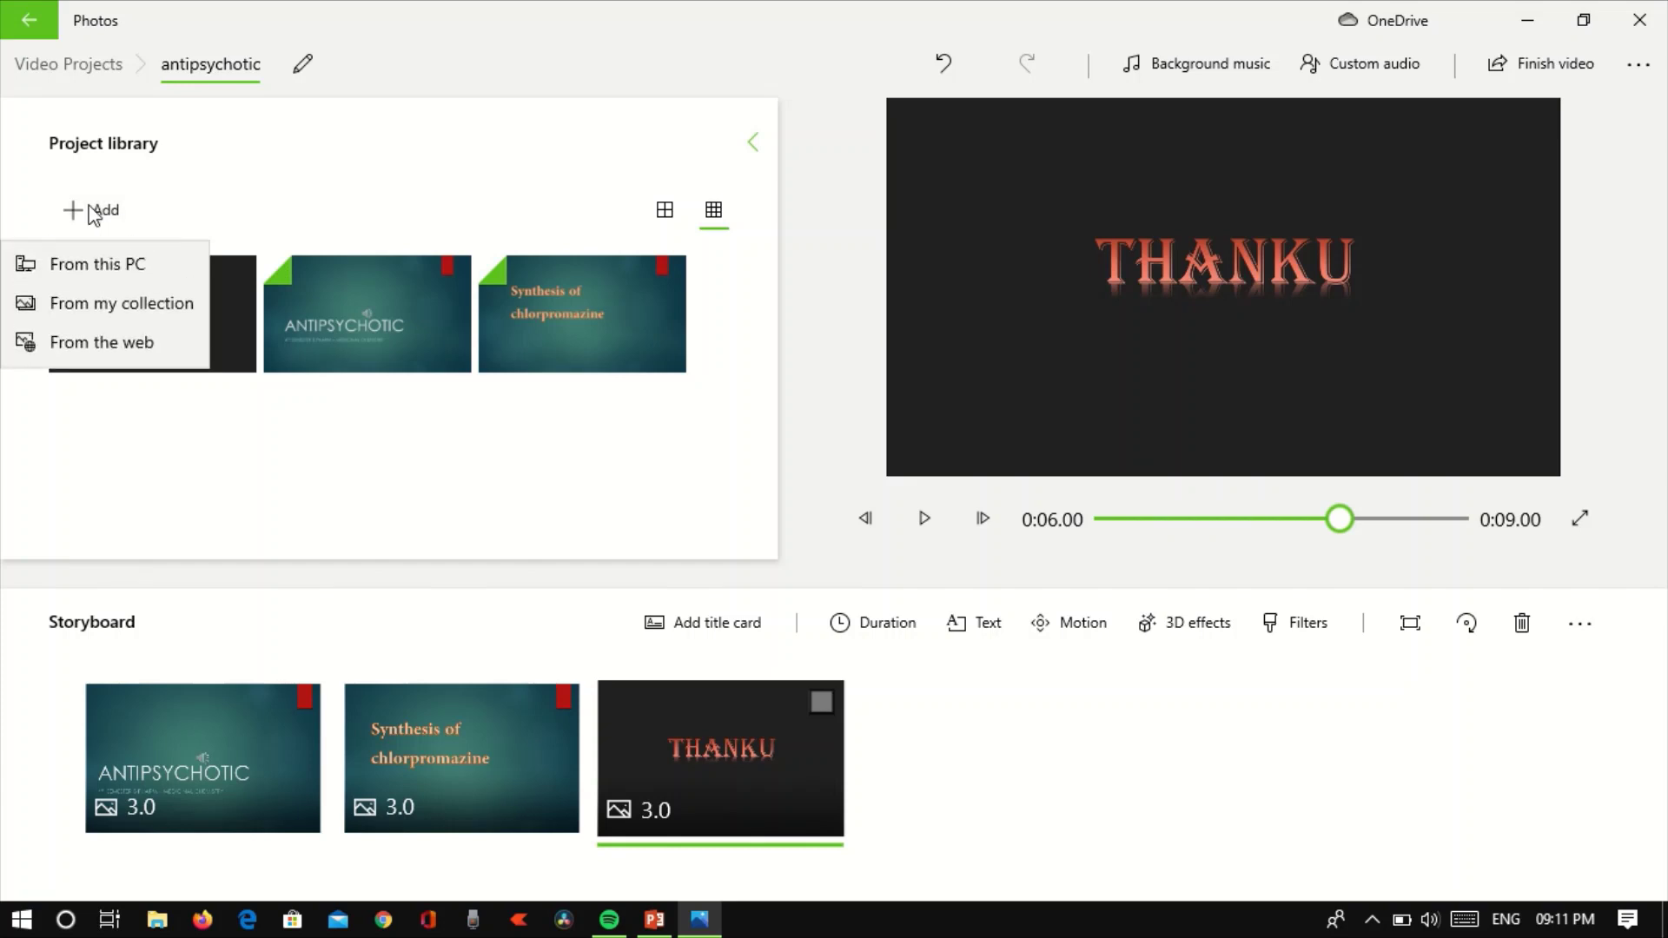
click(96, 269)
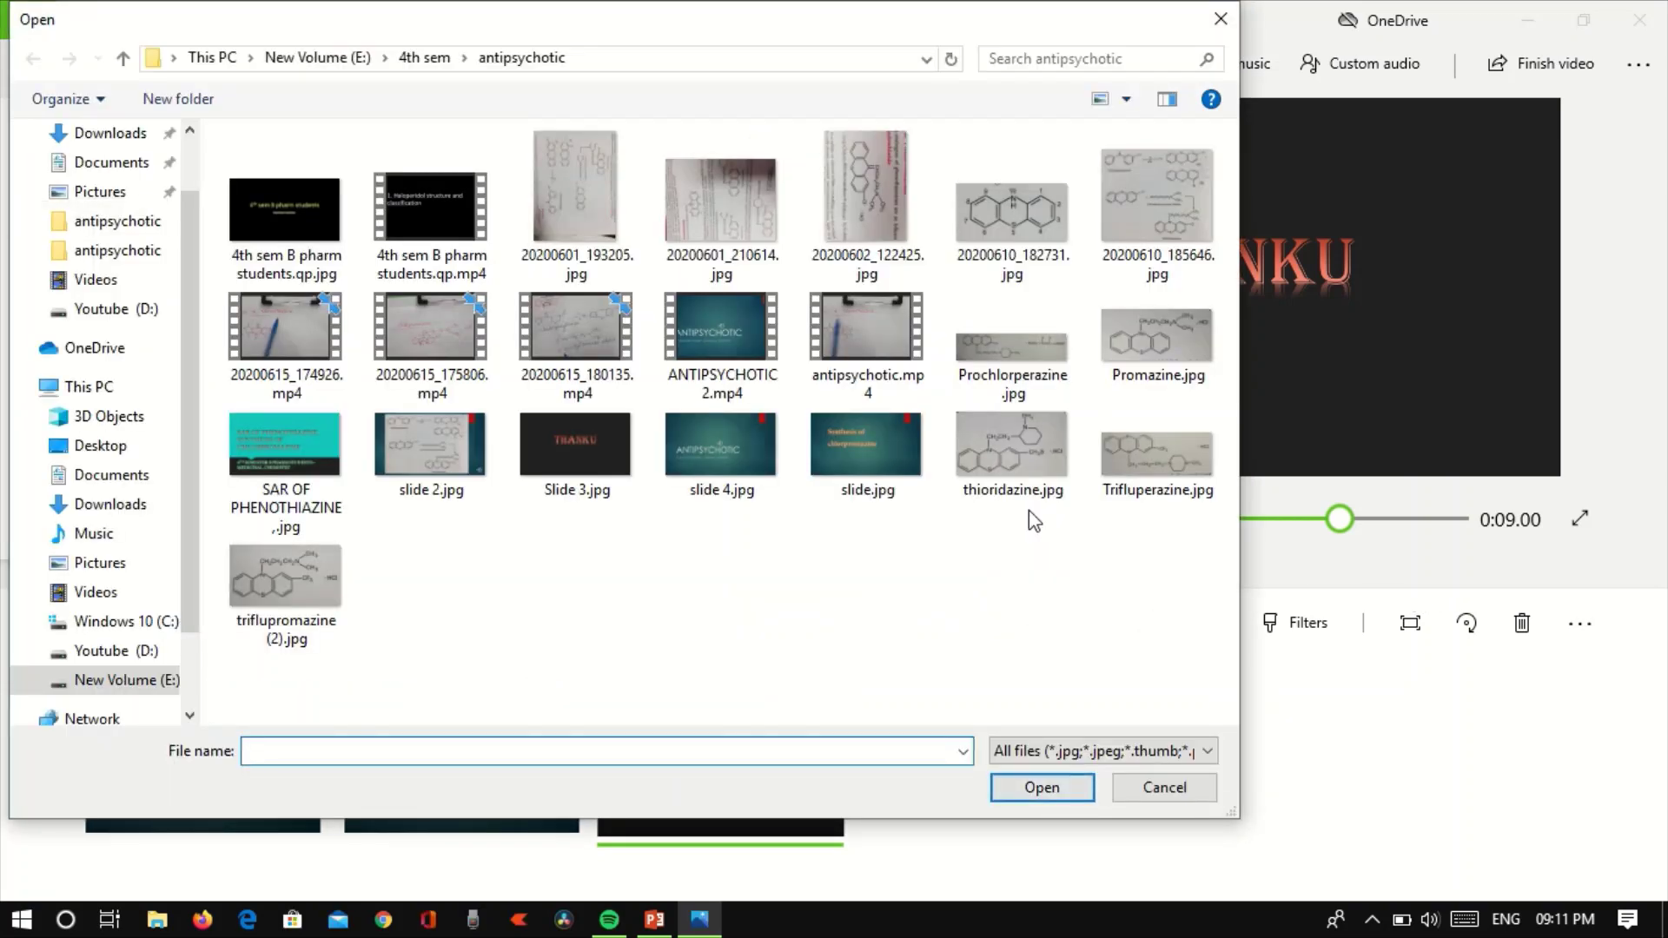
click(411, 347)
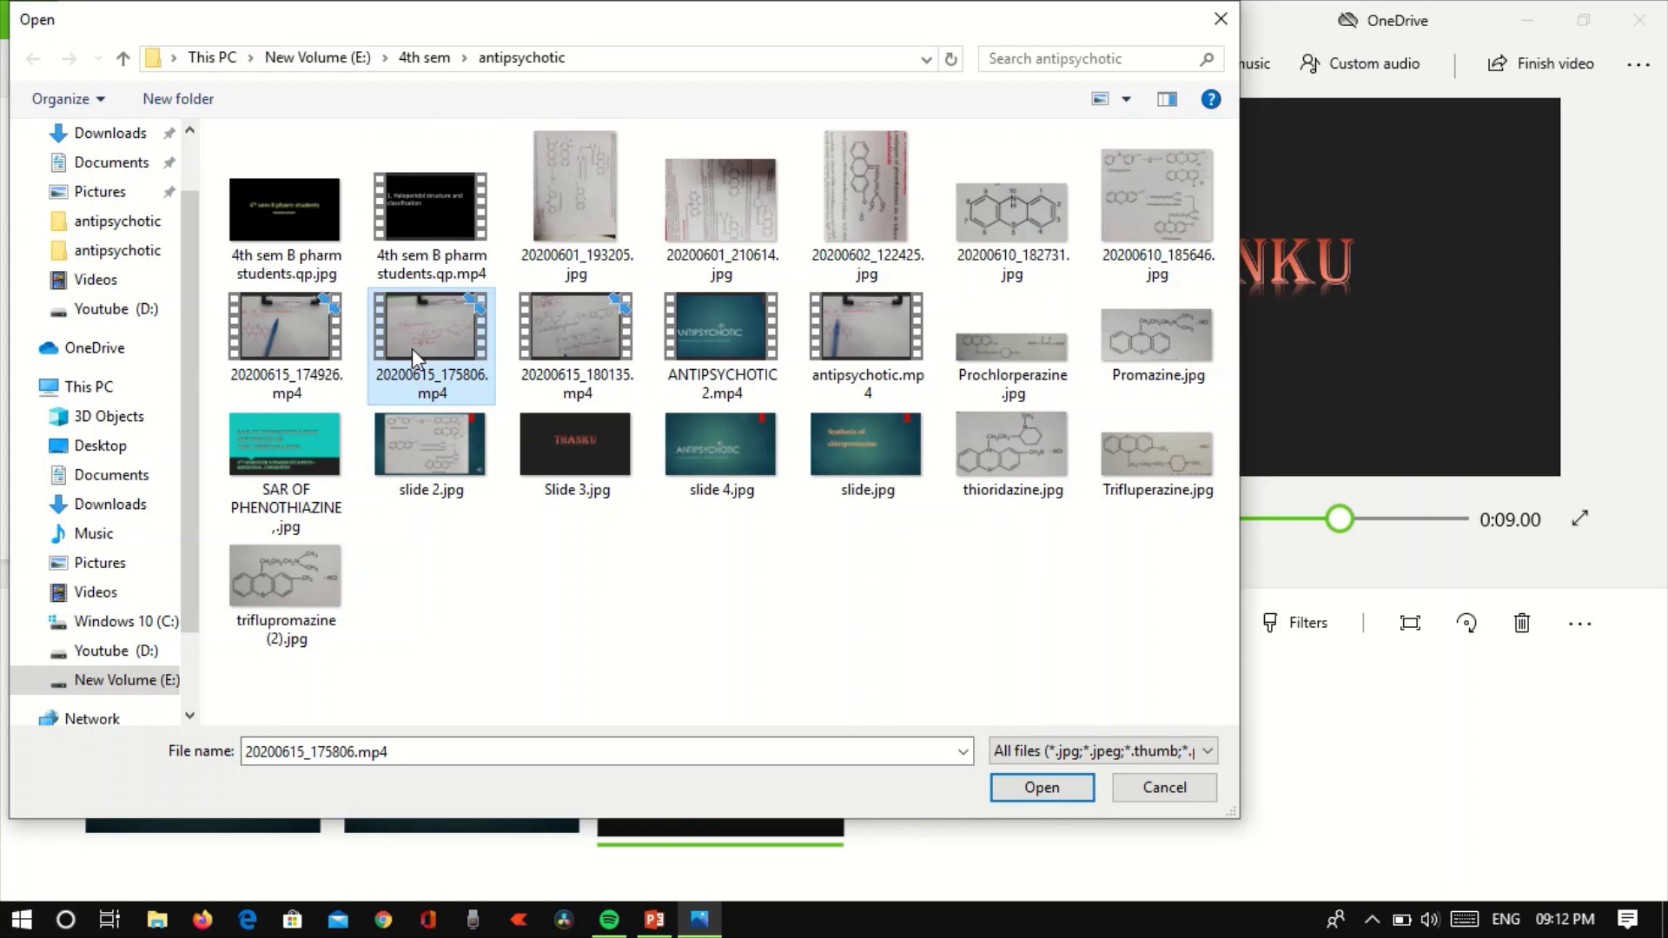
click(1044, 797)
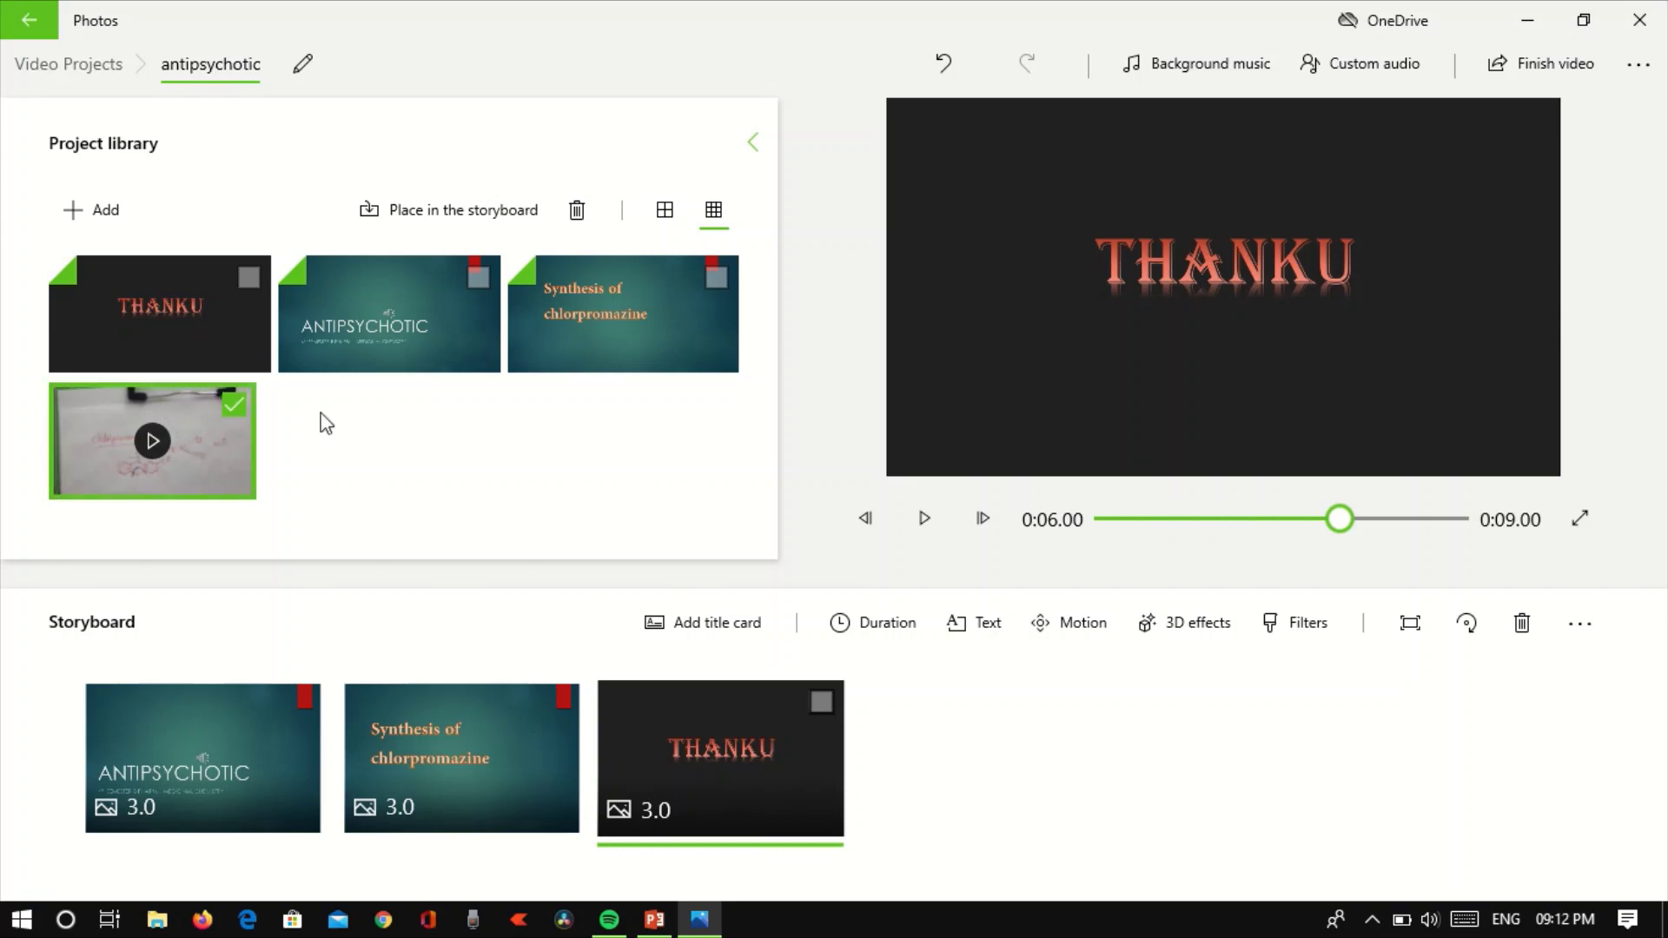
Step: Place the imported video in the storyboard between the "Synthesis of chlorpromazine" slide and the THANKU slide
click(223, 435)
drag(148, 441, 514, 753)
drag(690, 754, 504, 797)
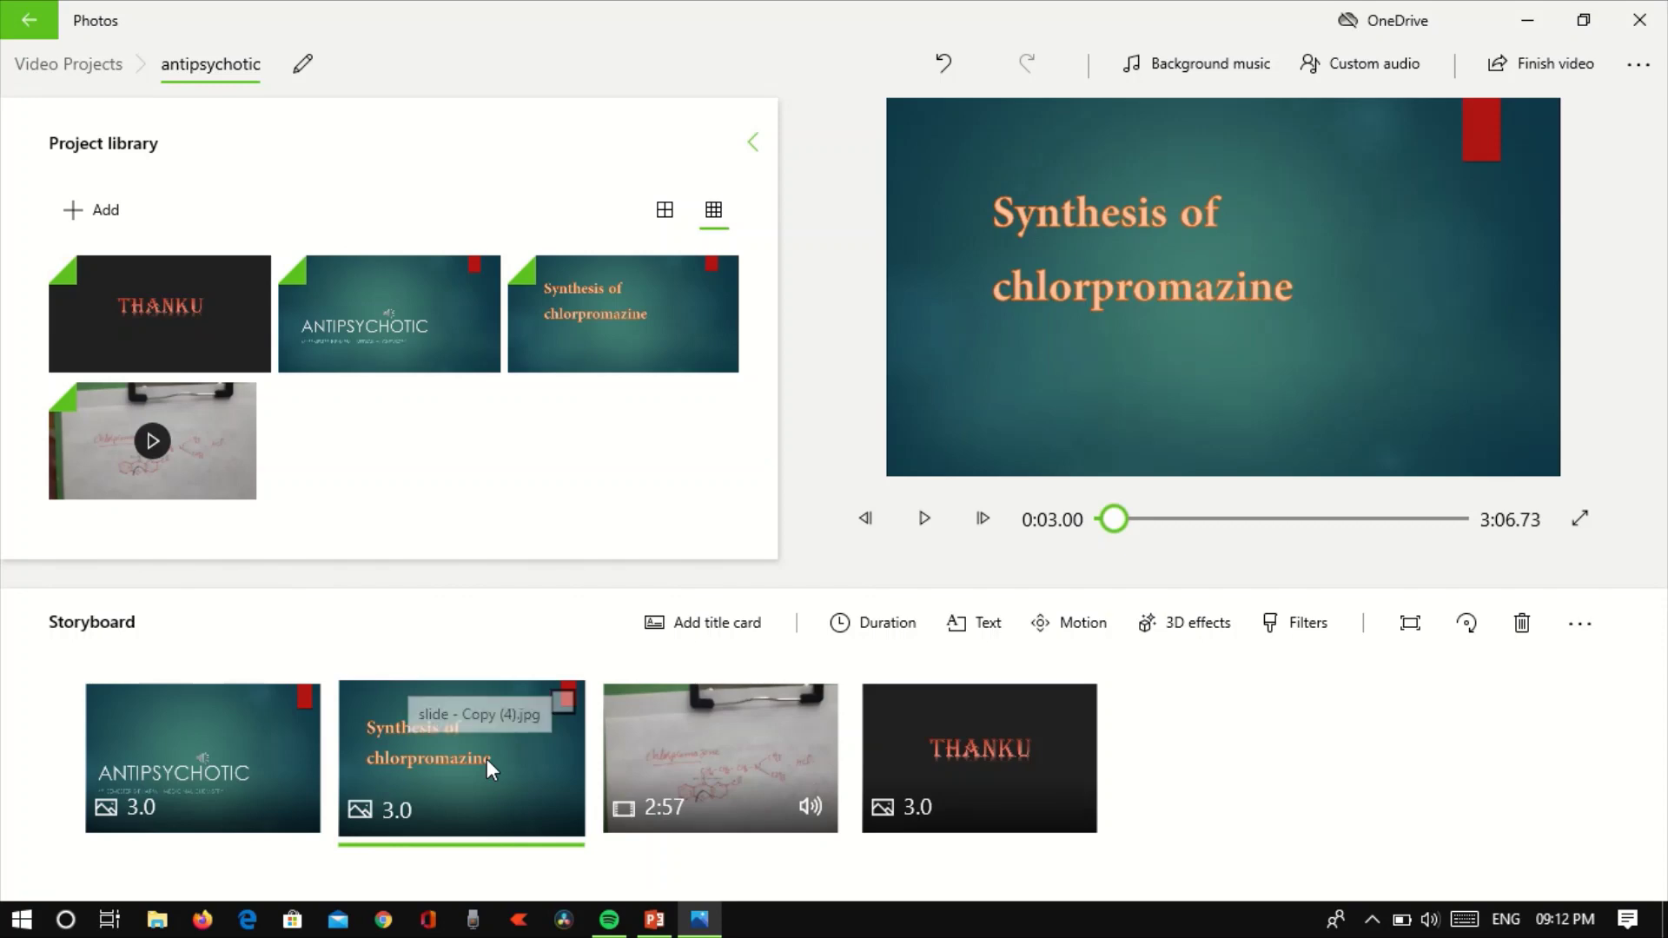
Step: Add a title card before the "Synthesis of chlorpromazine" slide and set its text to "synthesis"
click(739, 631)
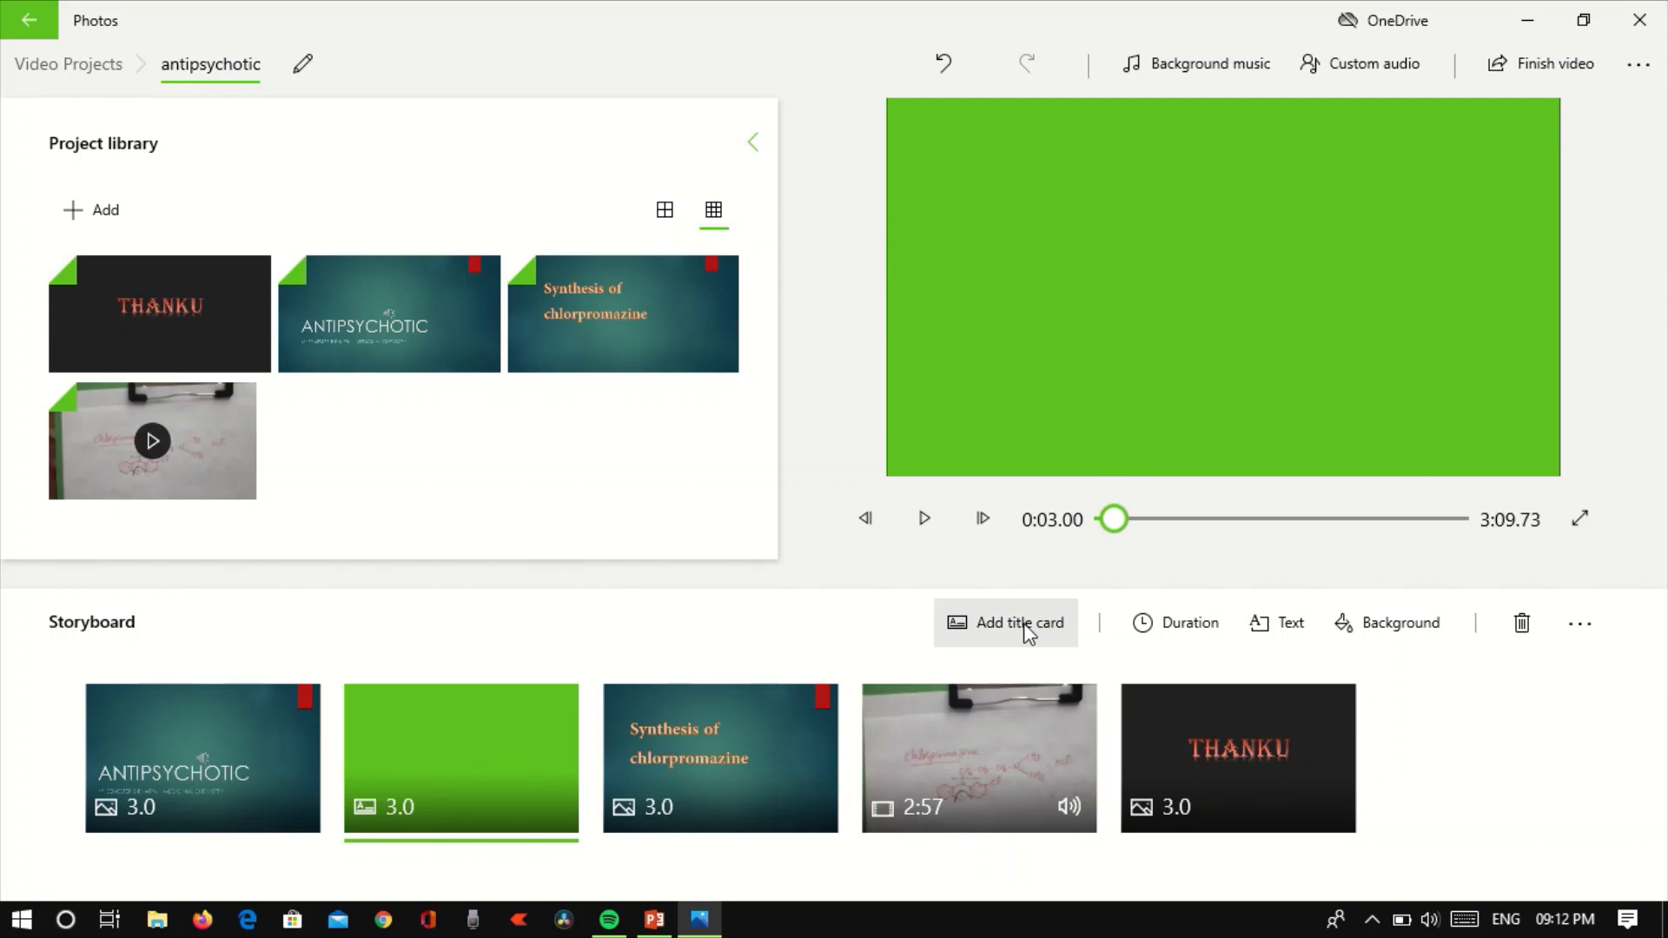
click(1281, 625)
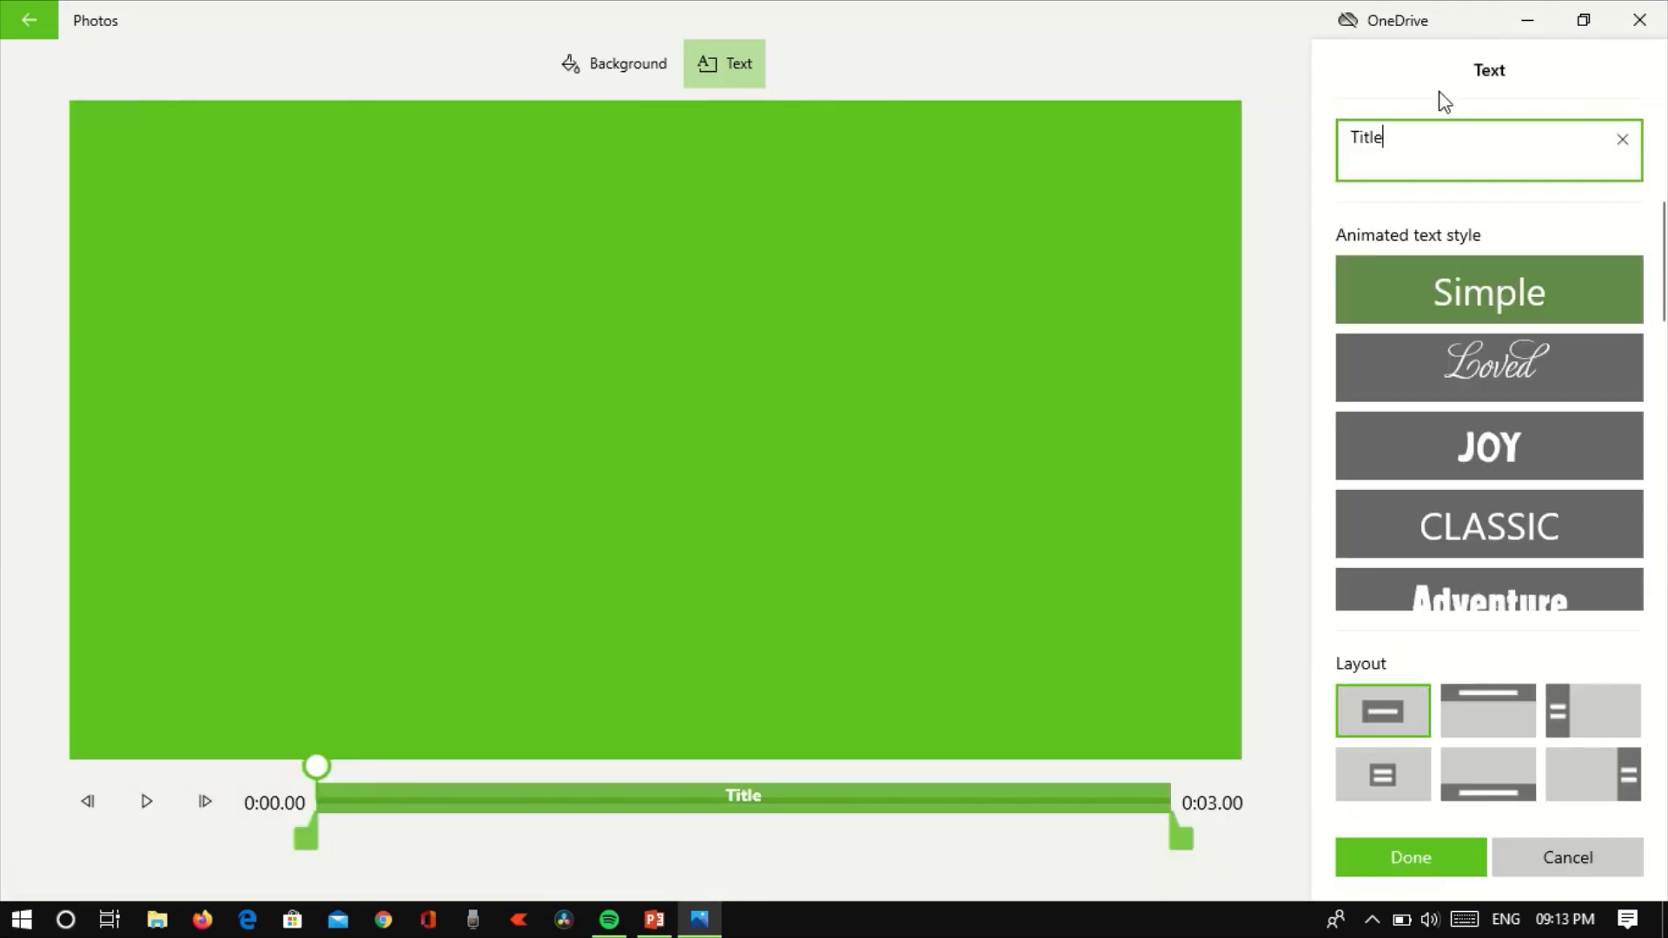
key(BackSpace)
key(BackSpace)
key(BackSpace)
key(BackSpace)
key(BackSpace)
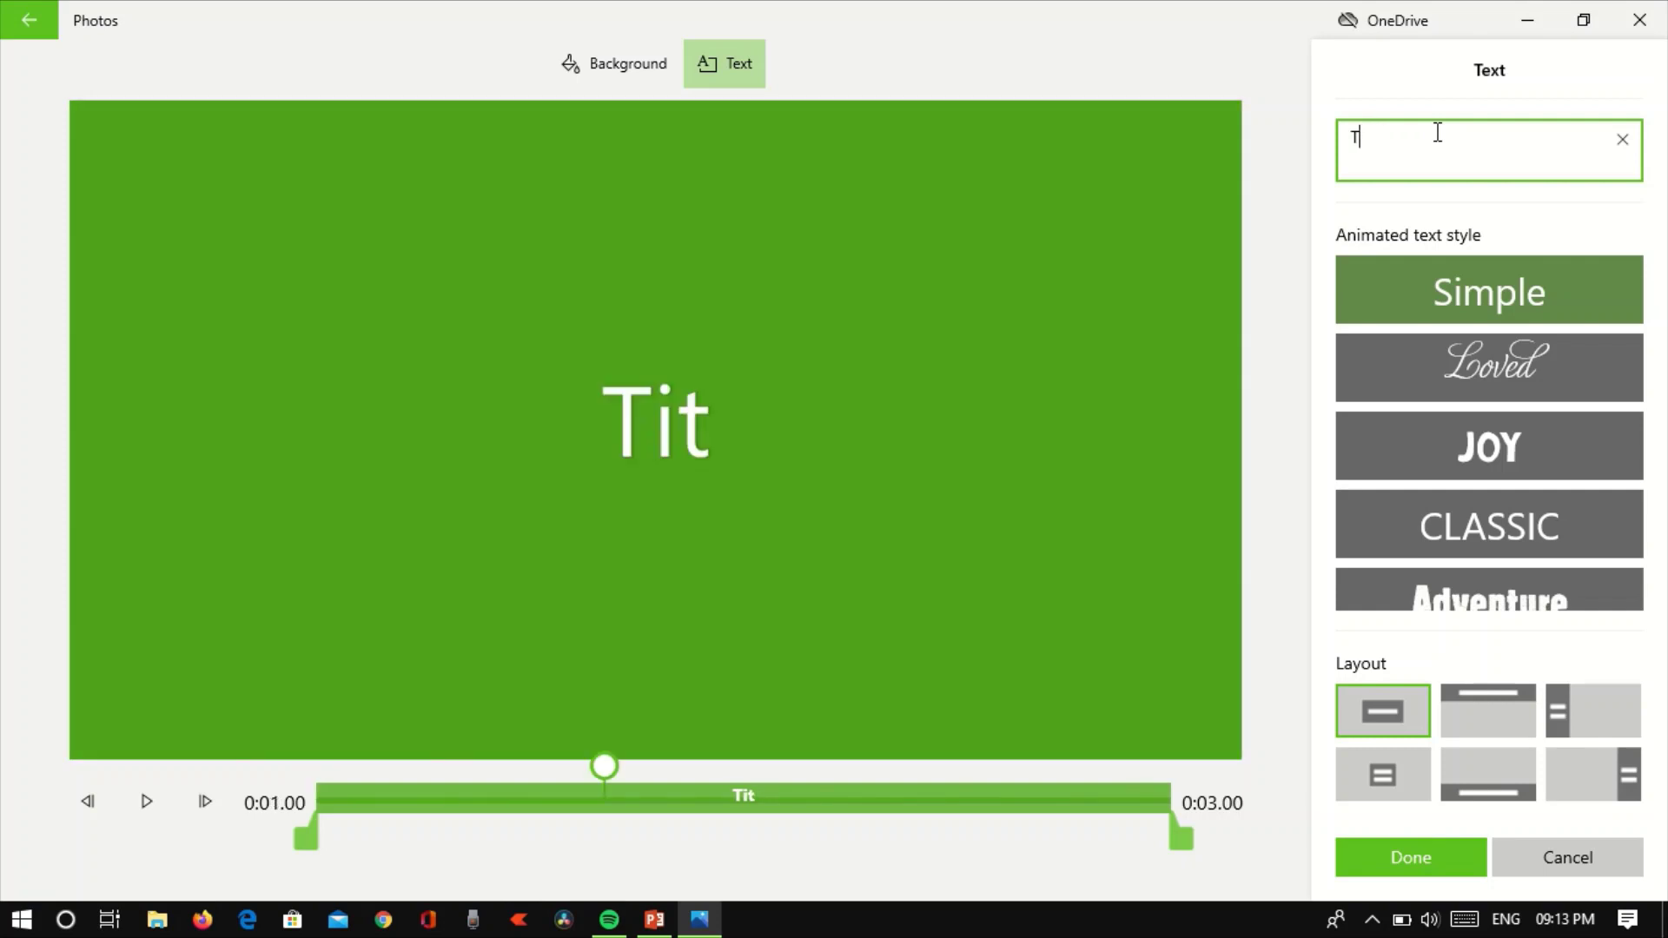
text(sy)
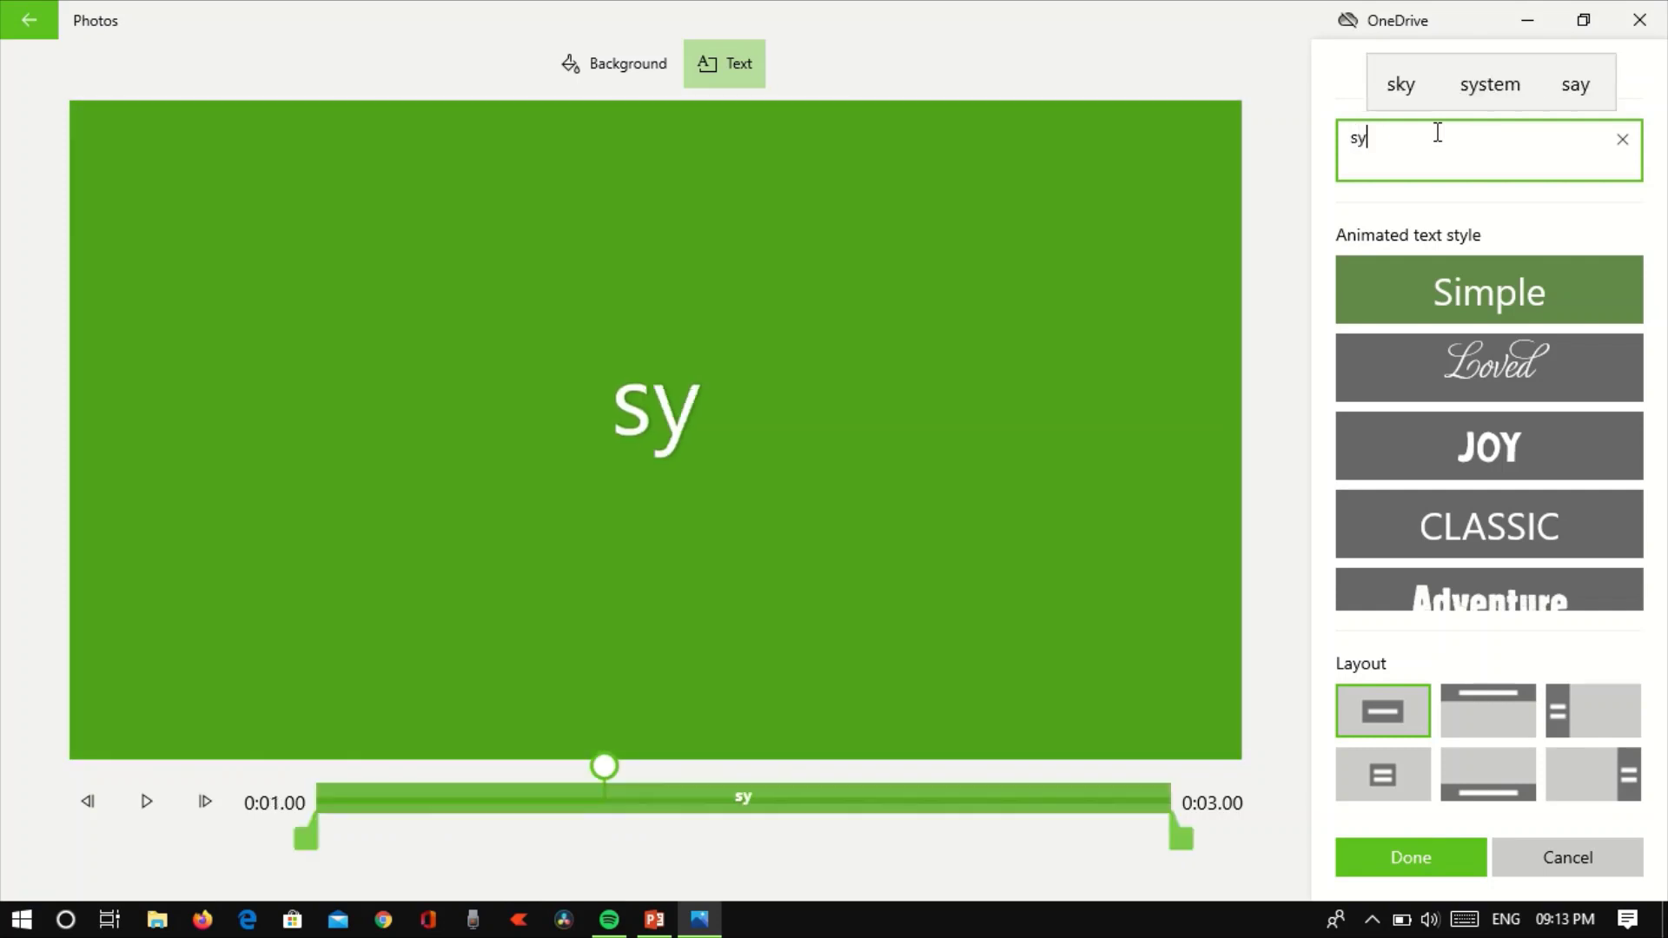
text(nthesis)
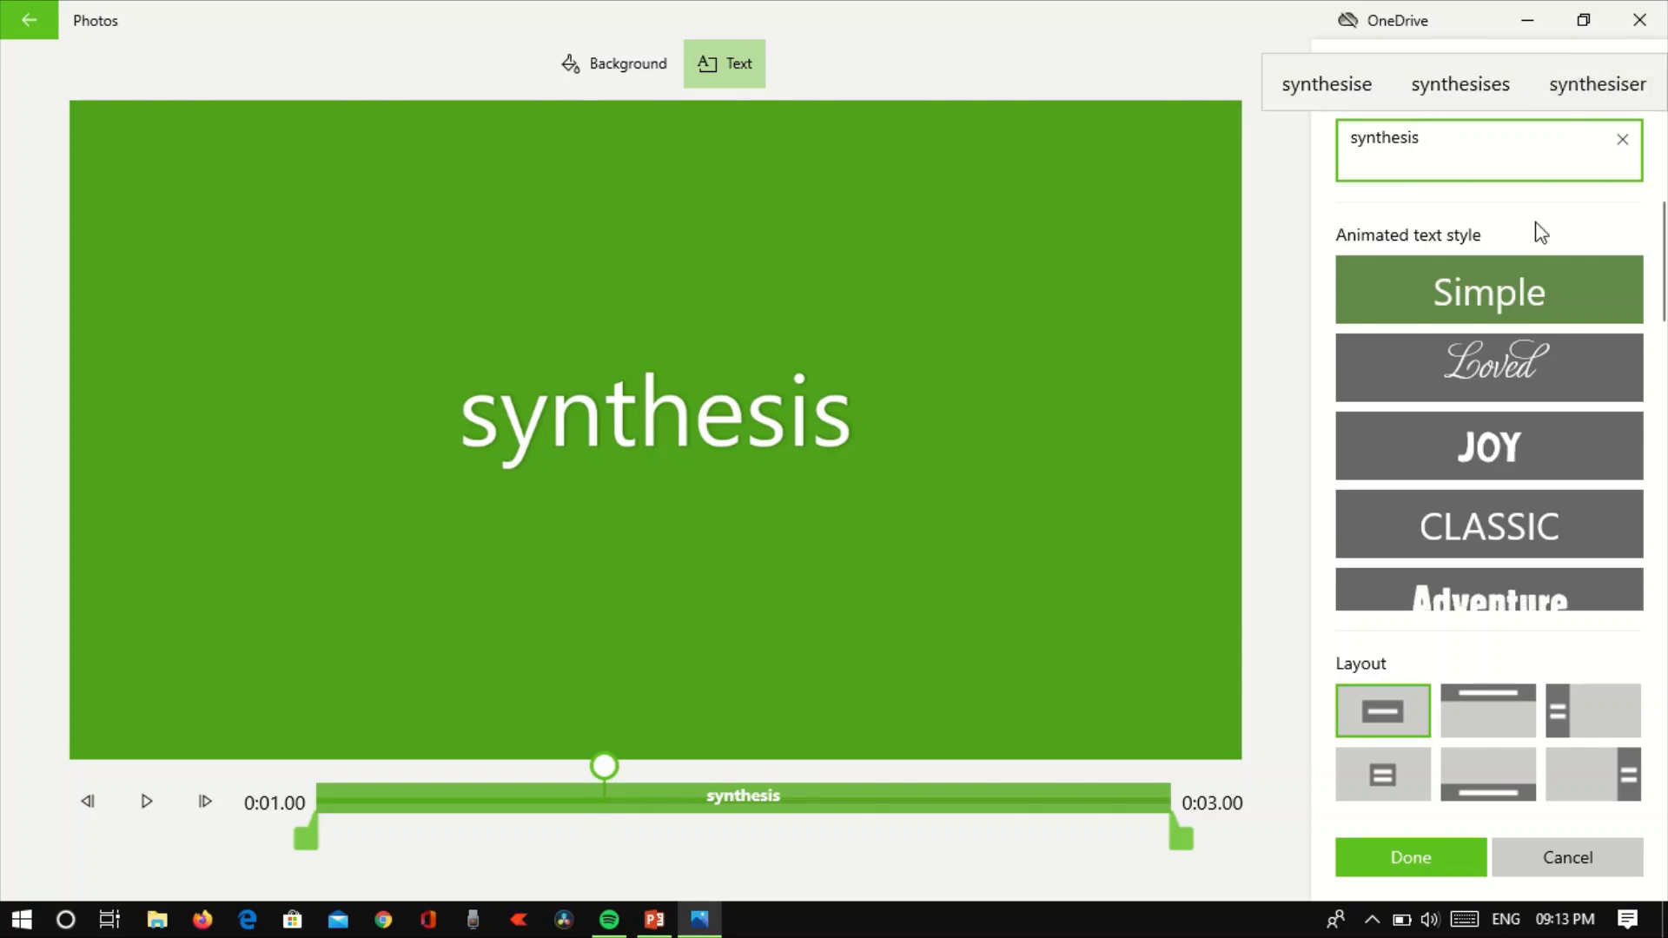
Step: Try the Simple, Loved, Joy, Classic and Boom animated text styles on the title, and choose Bold
click(1505, 290)
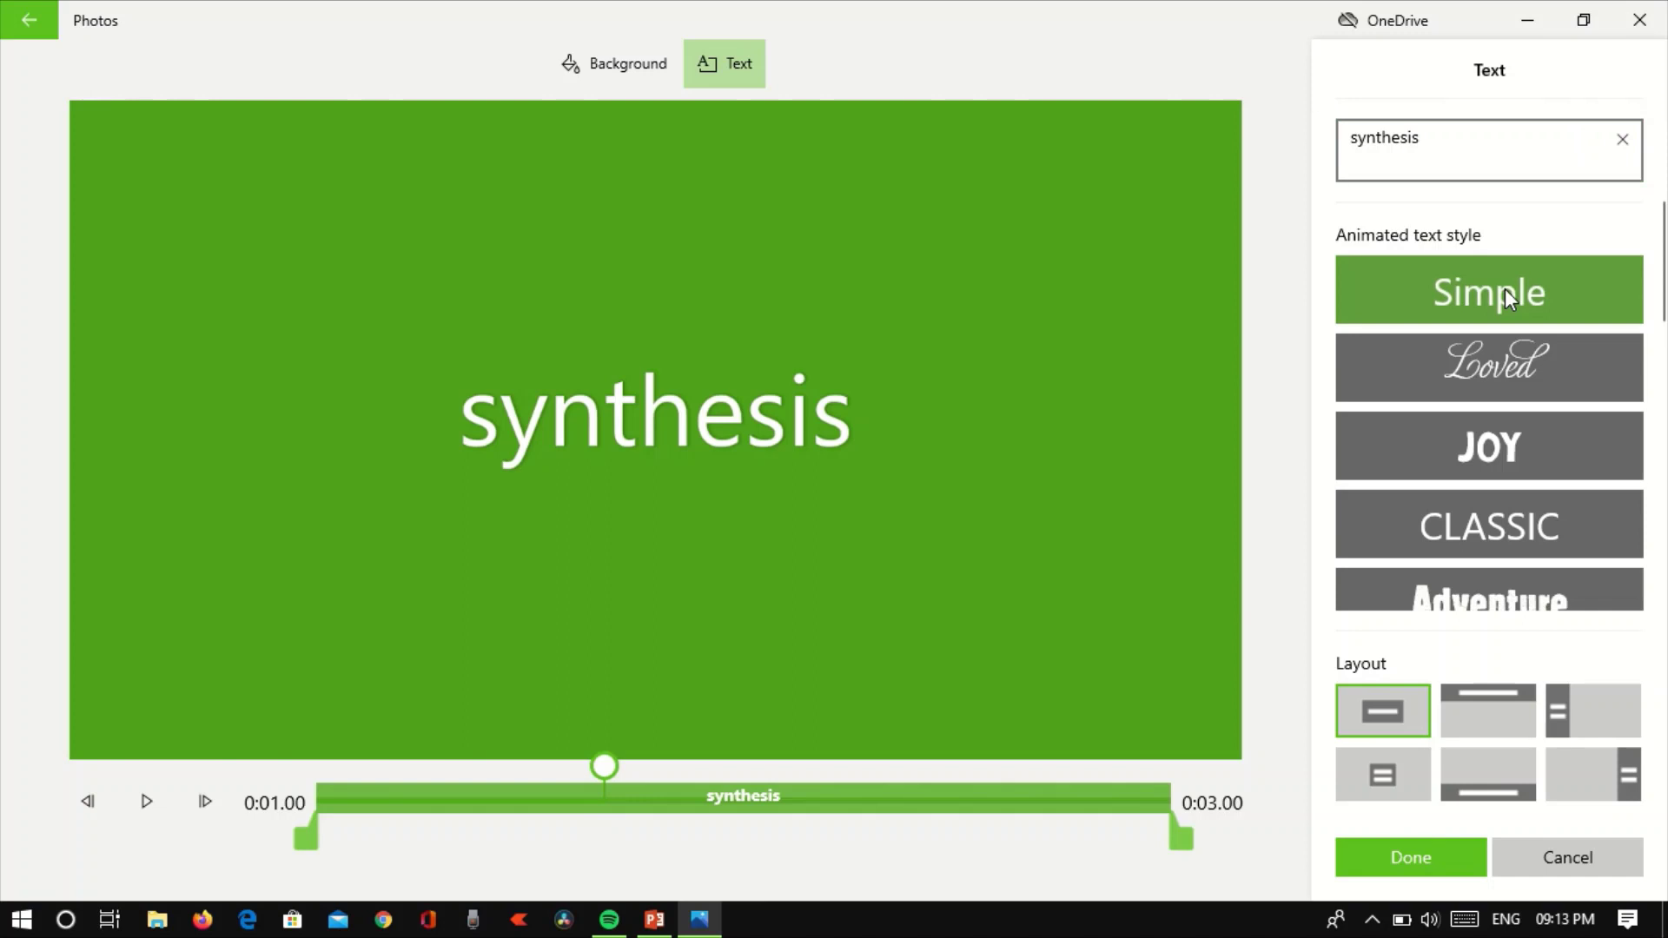
click(1511, 365)
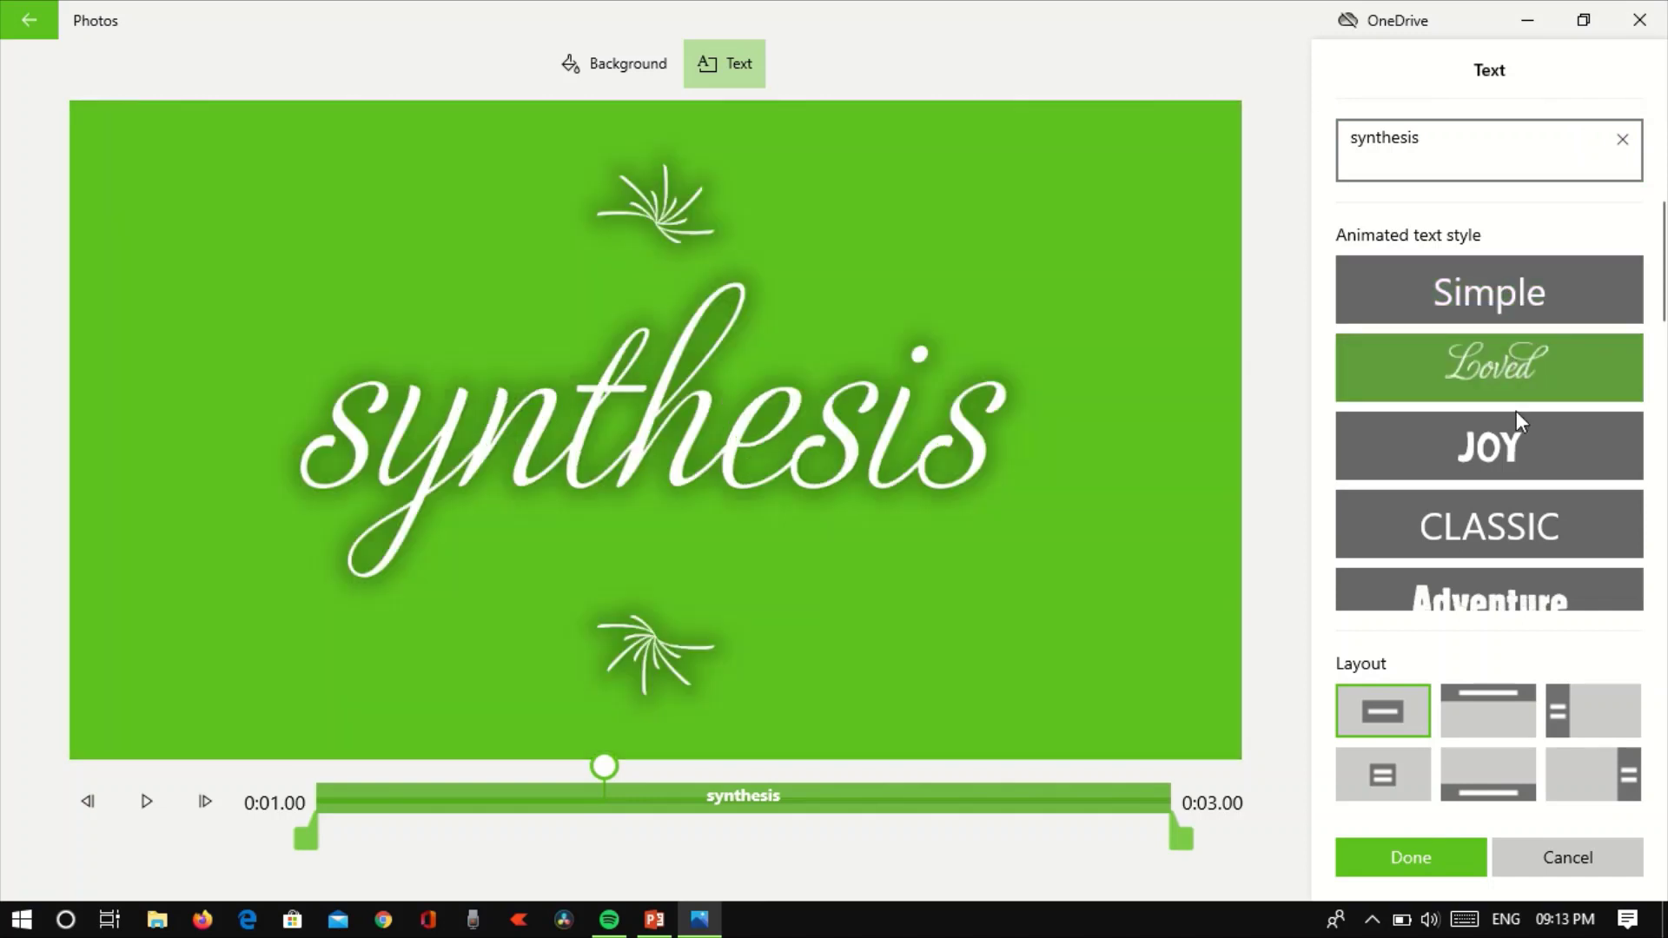
click(1513, 465)
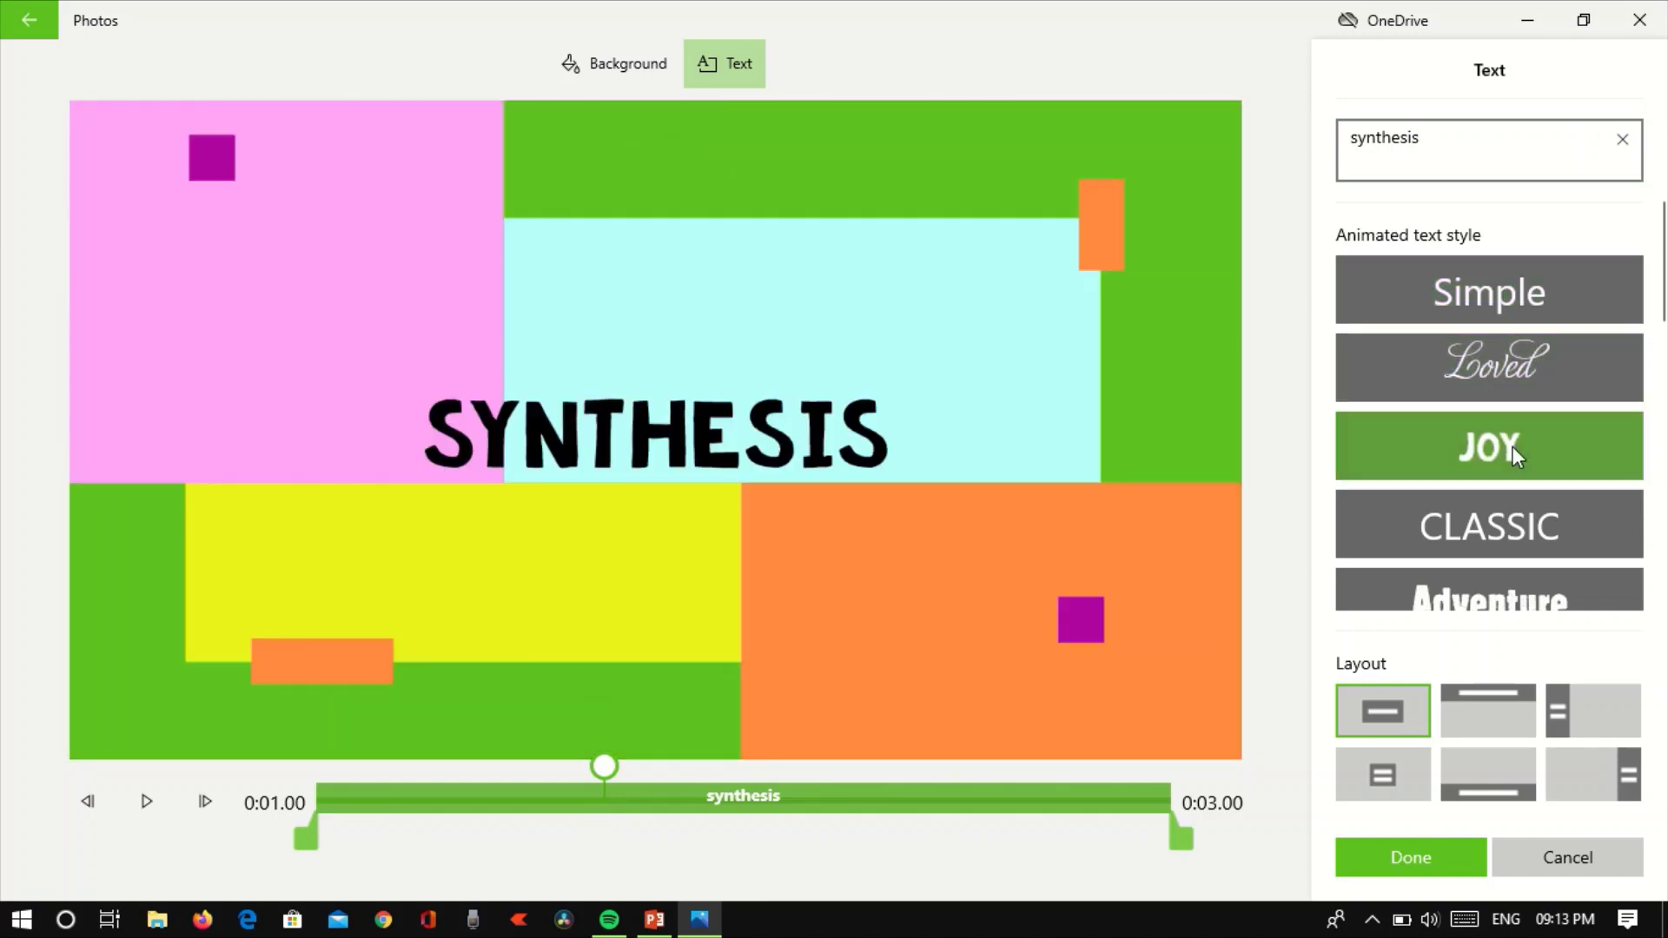
click(1526, 523)
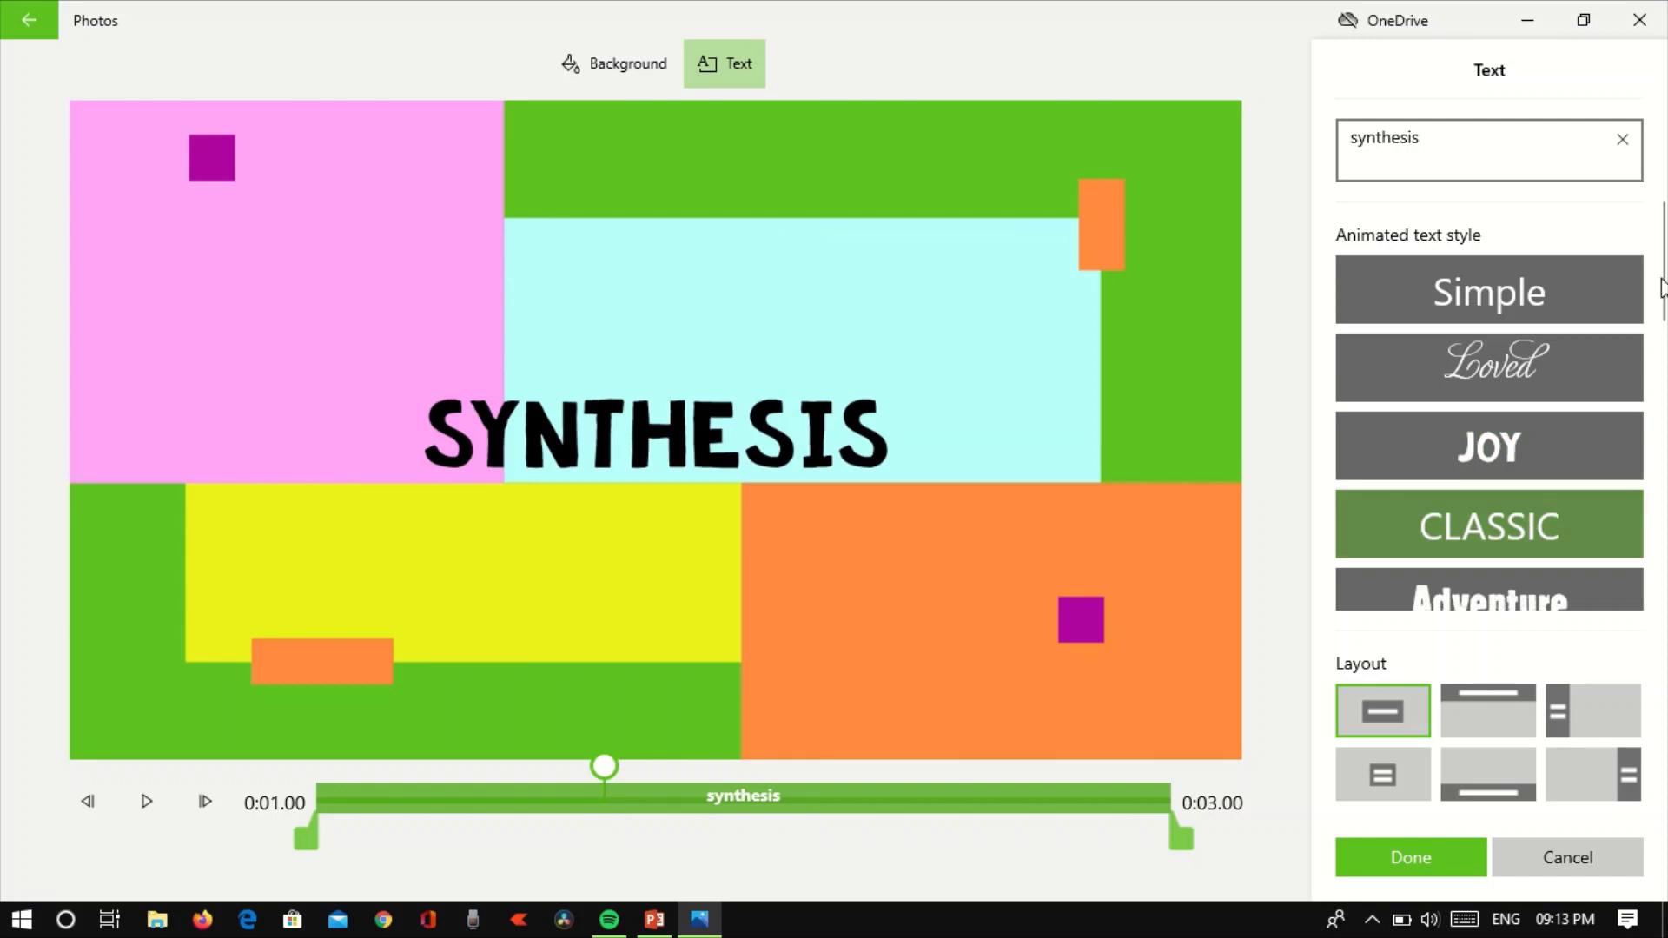
drag(1659, 304, 1661, 422)
scroll(1662, 374, up, 1)
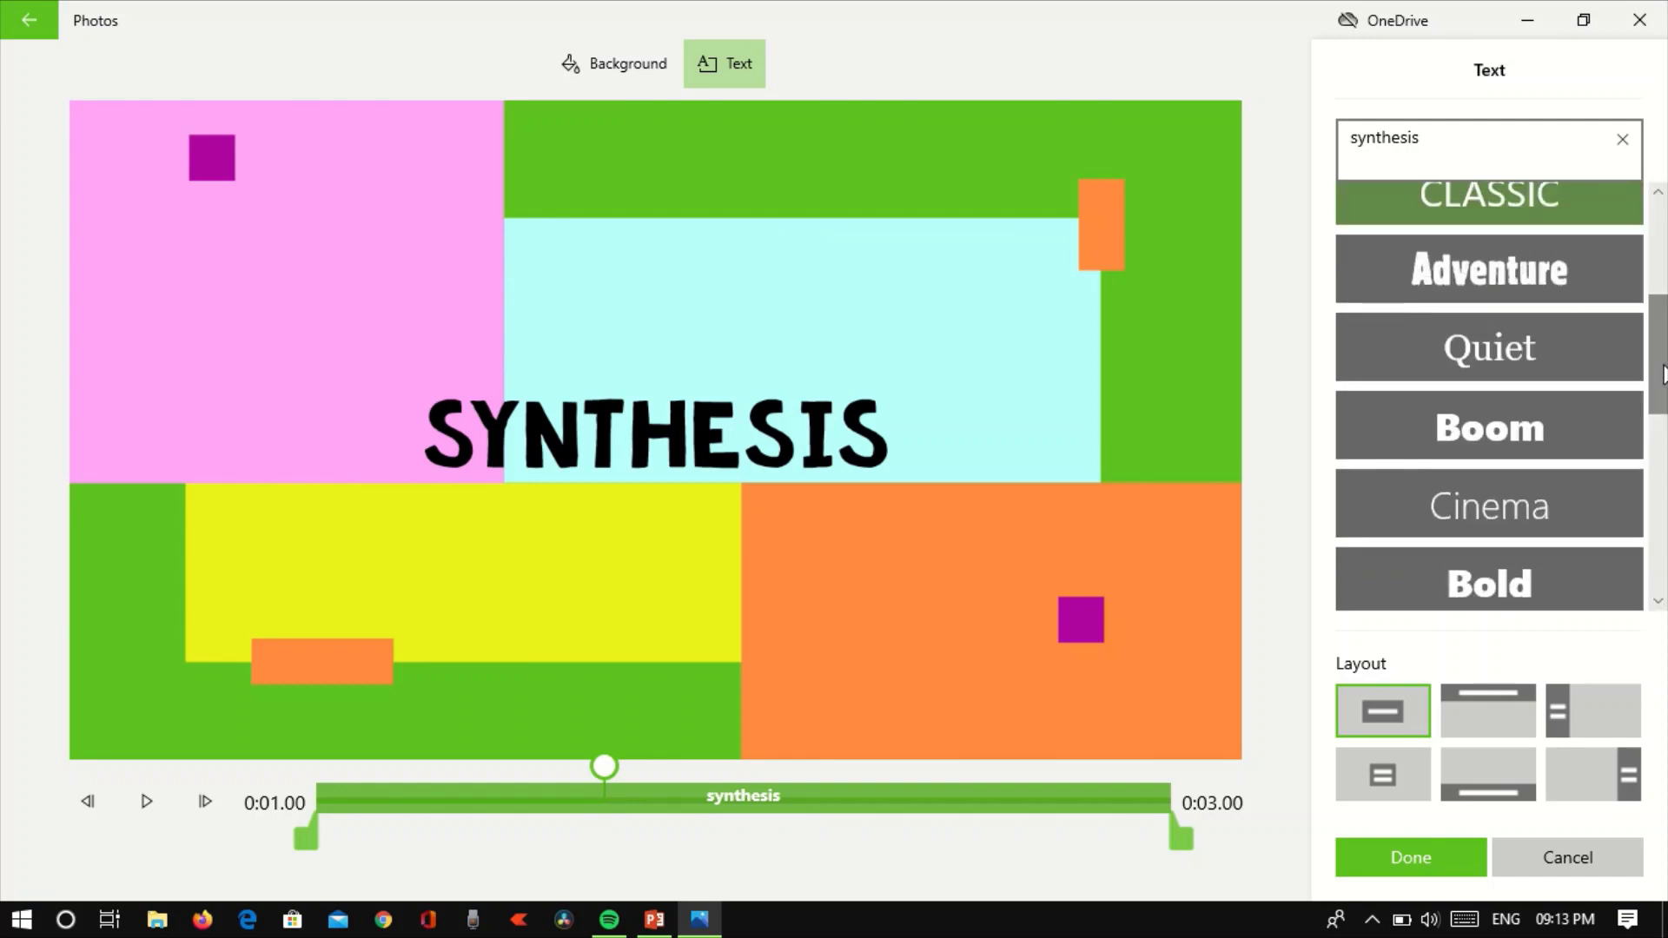
click(1538, 424)
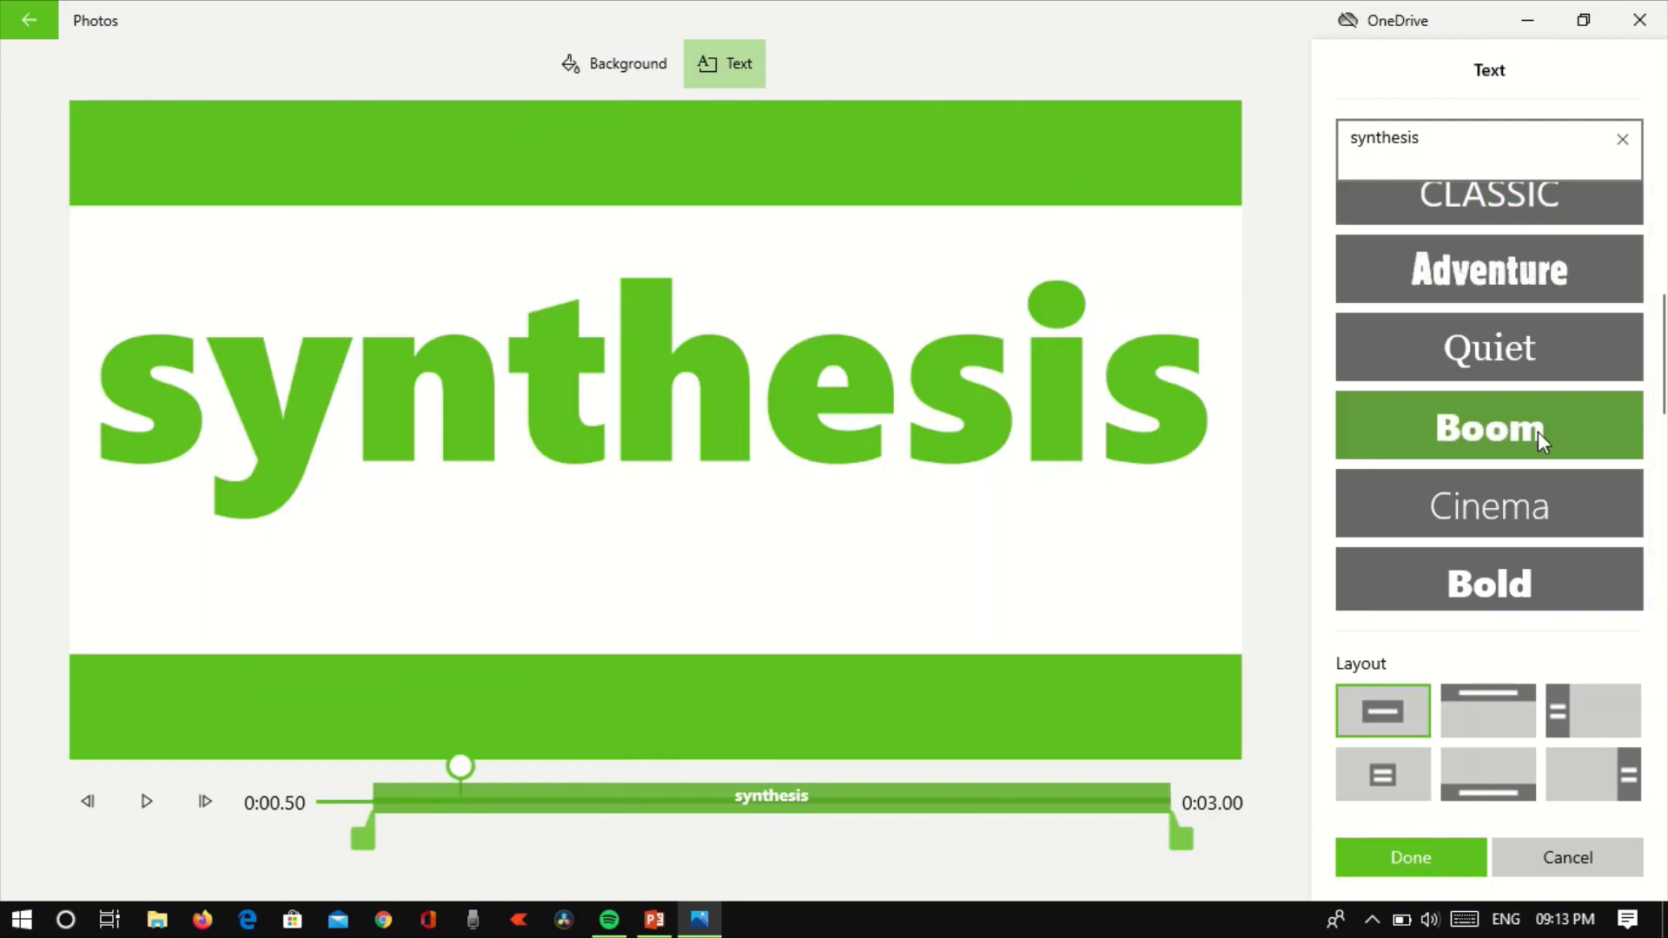
click(1522, 587)
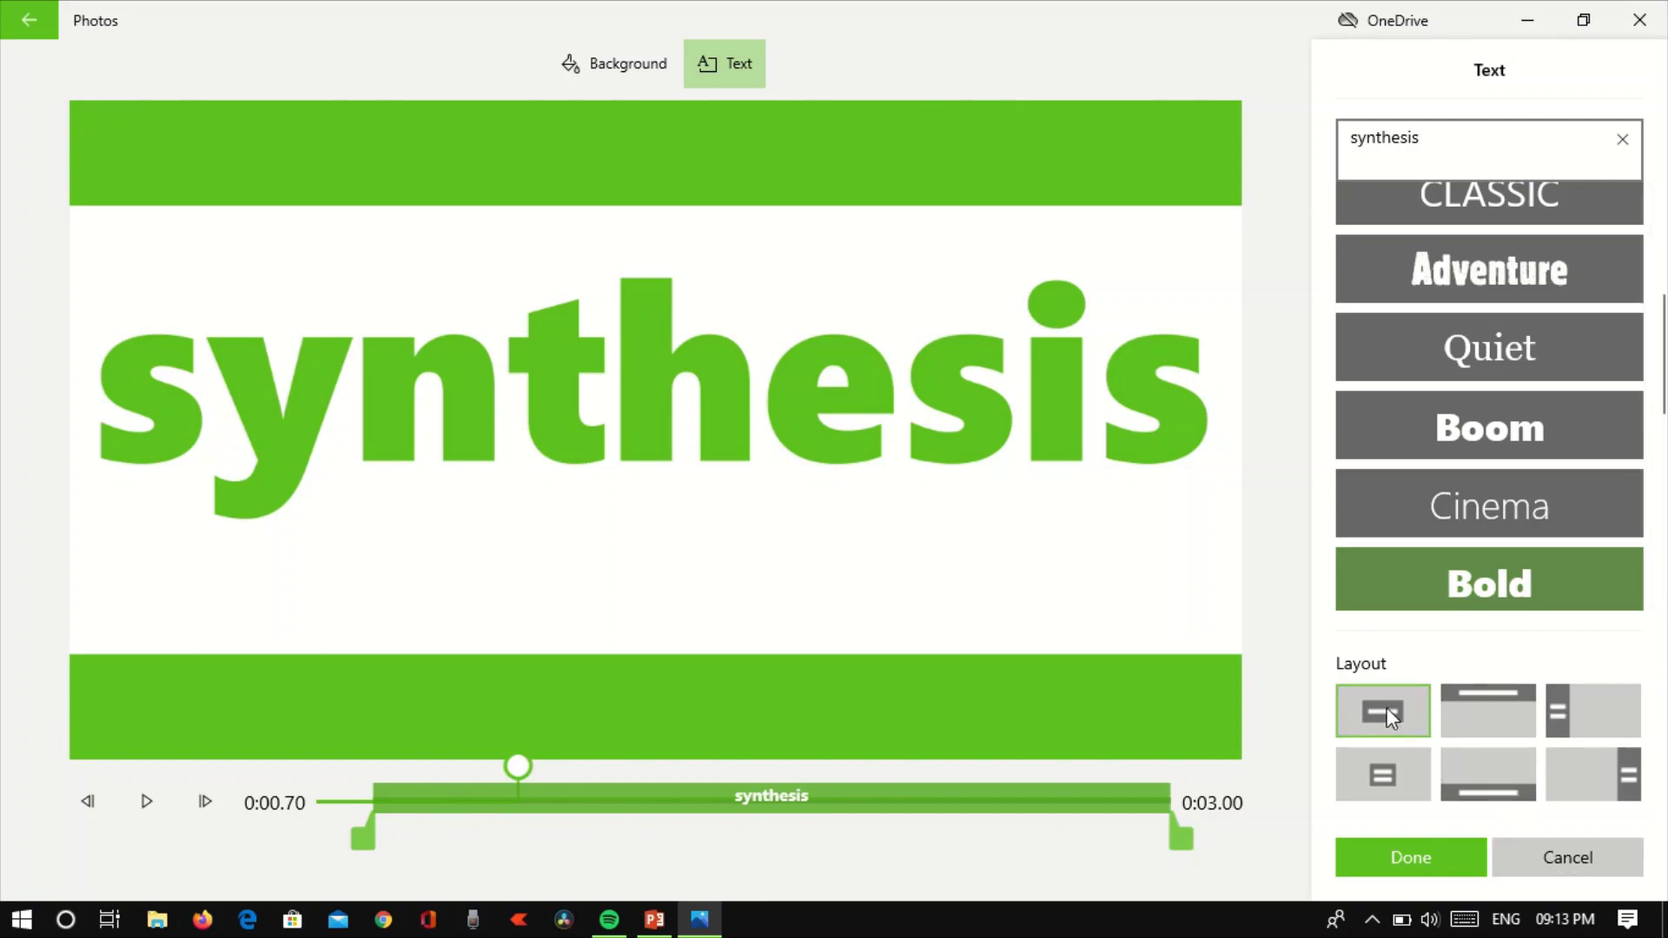
Step: Try the Top, Left, Title 2, Bottom and Right layouts on the "synthesis" title
click(1488, 700)
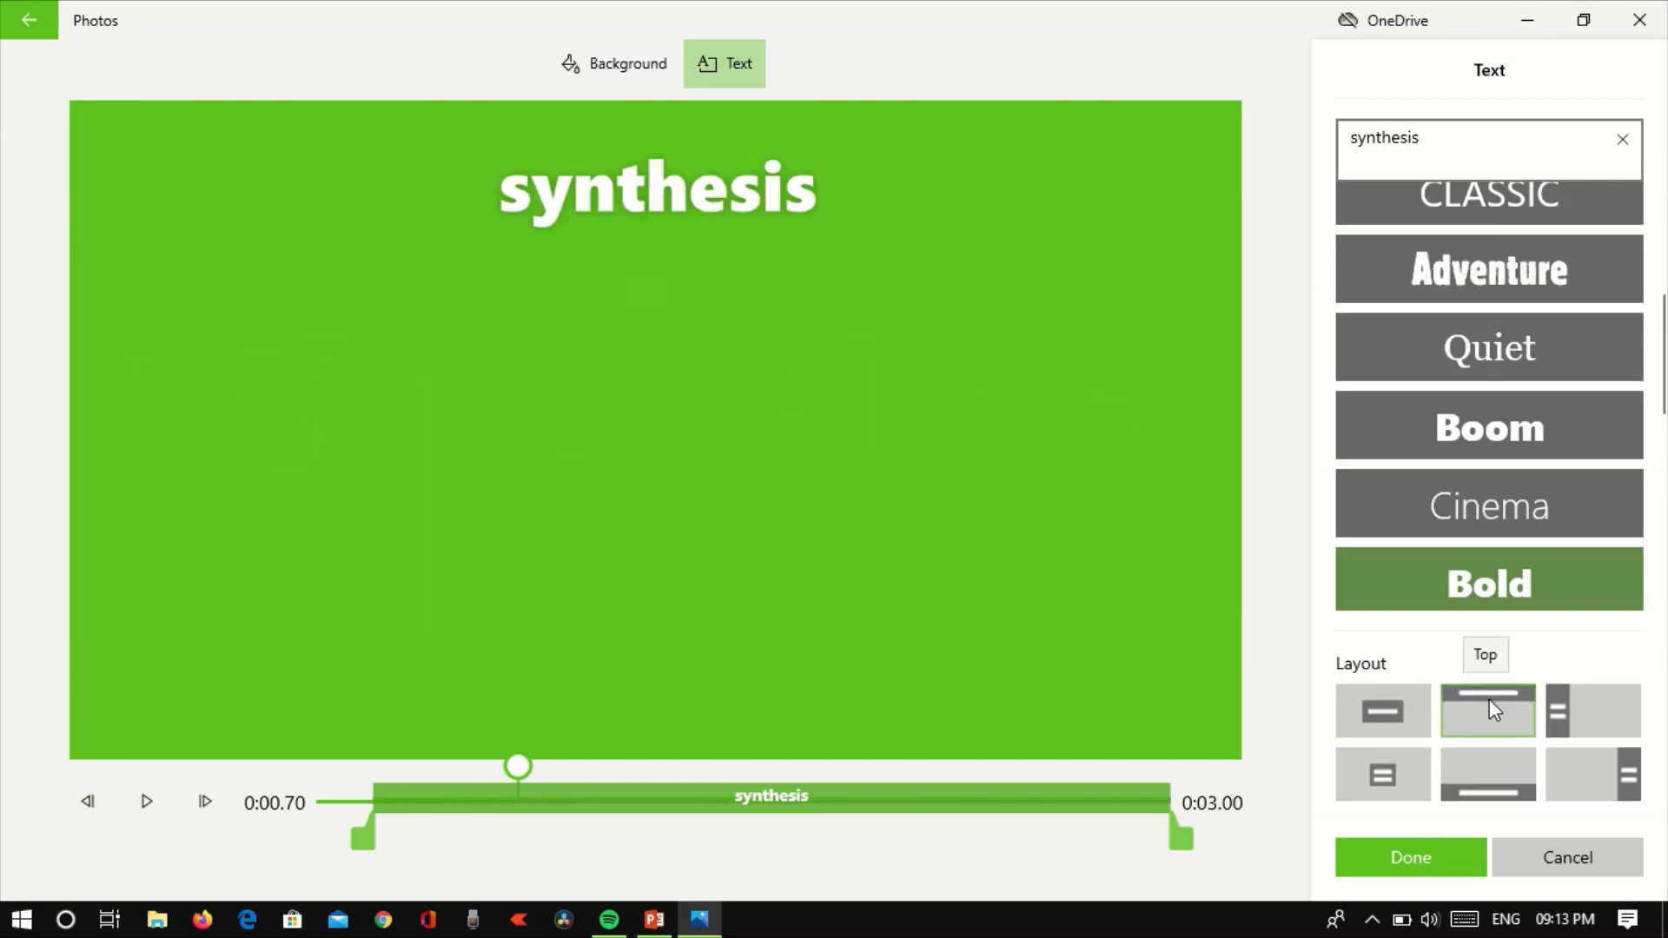
click(1556, 707)
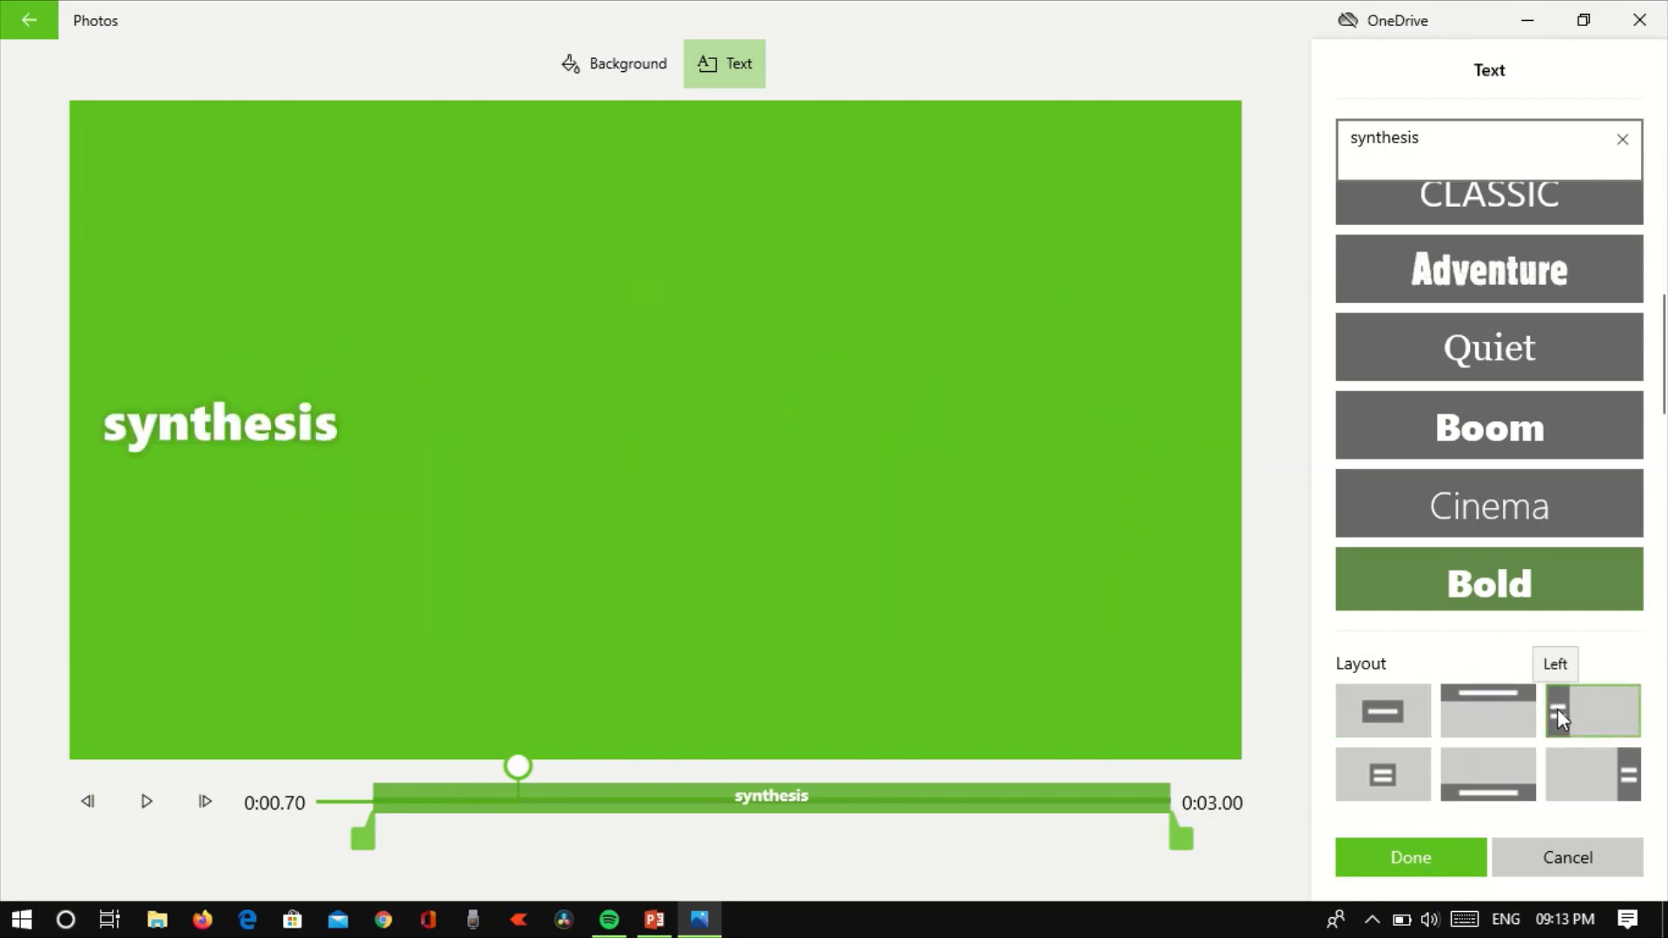
click(1384, 774)
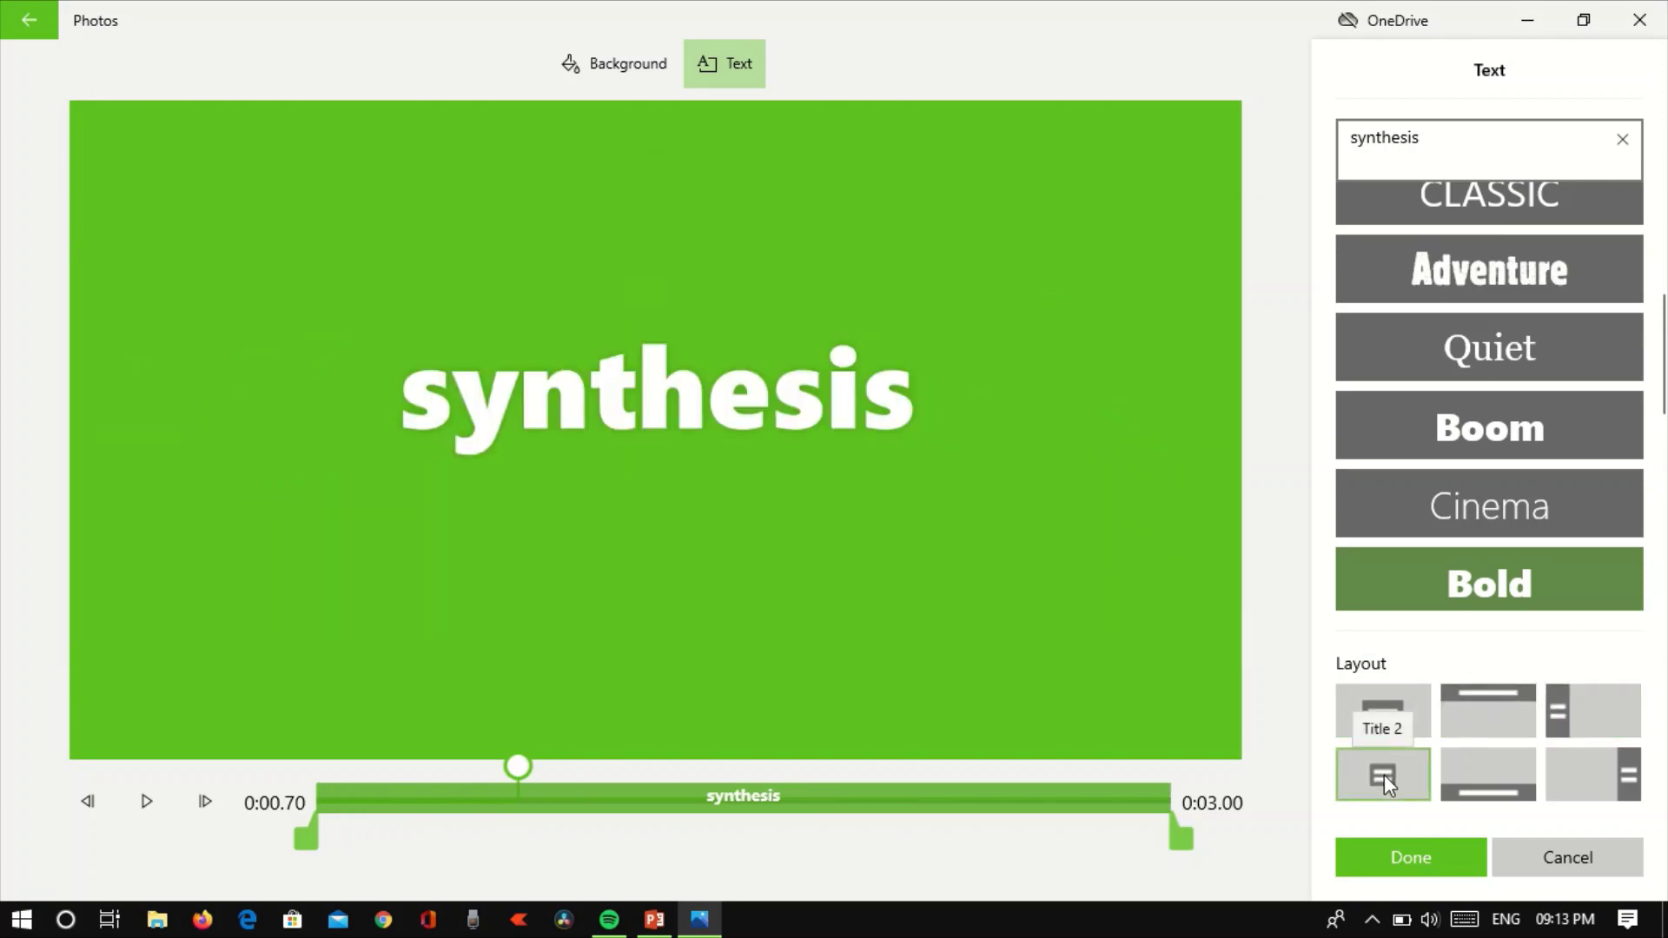
click(1476, 798)
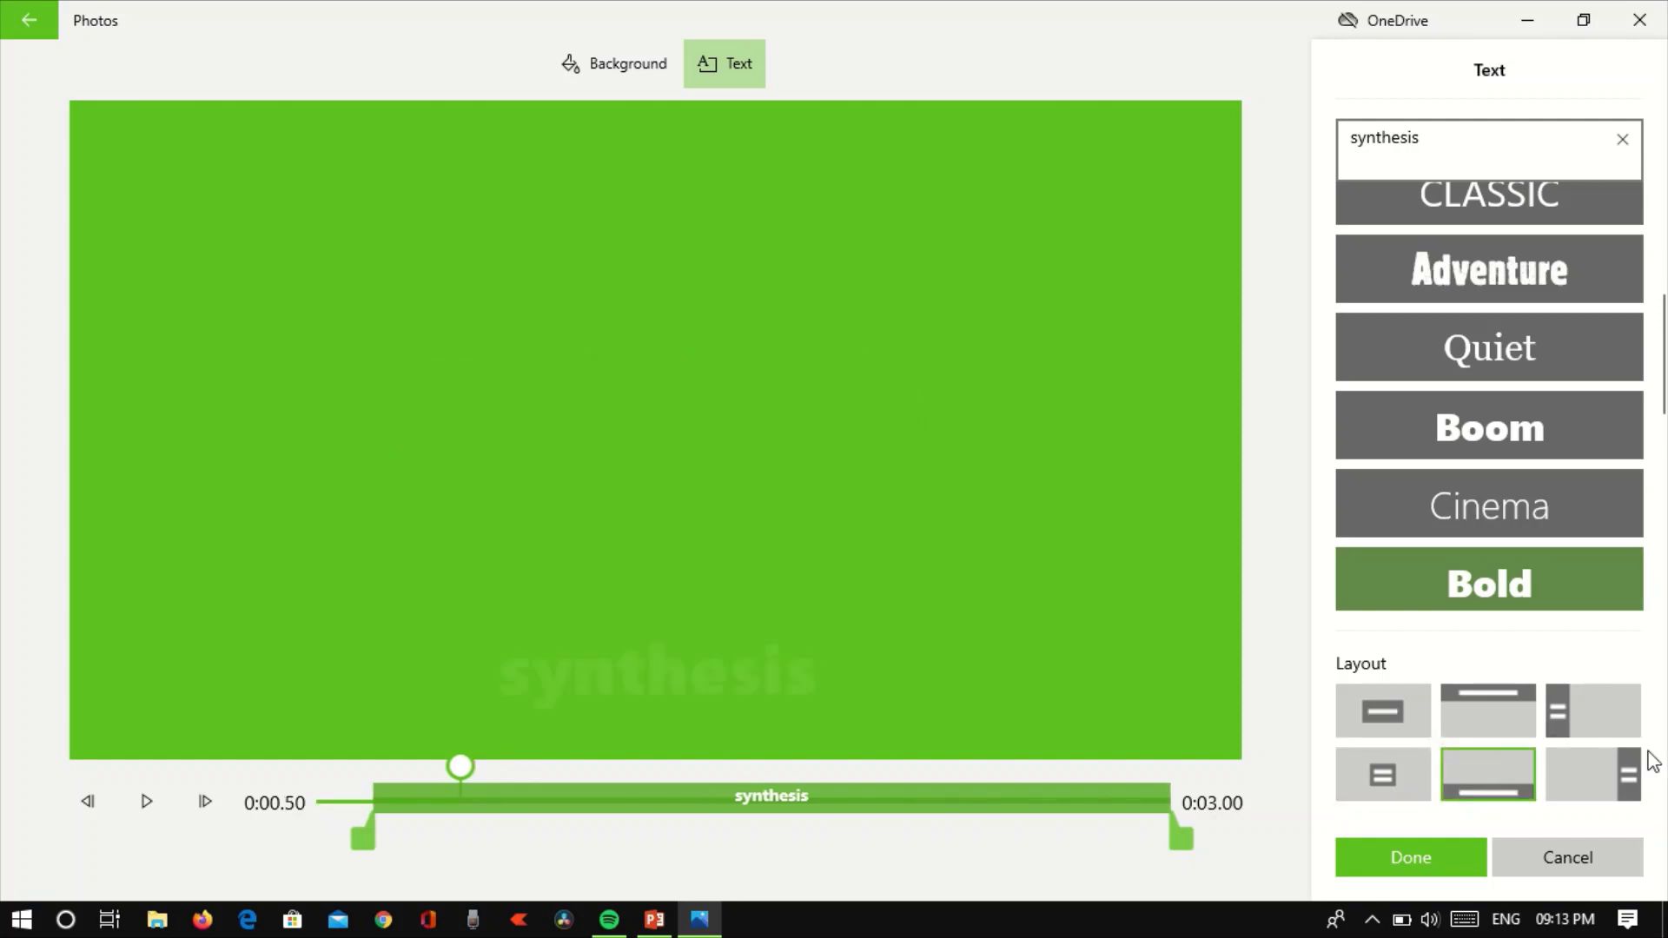
click(1638, 781)
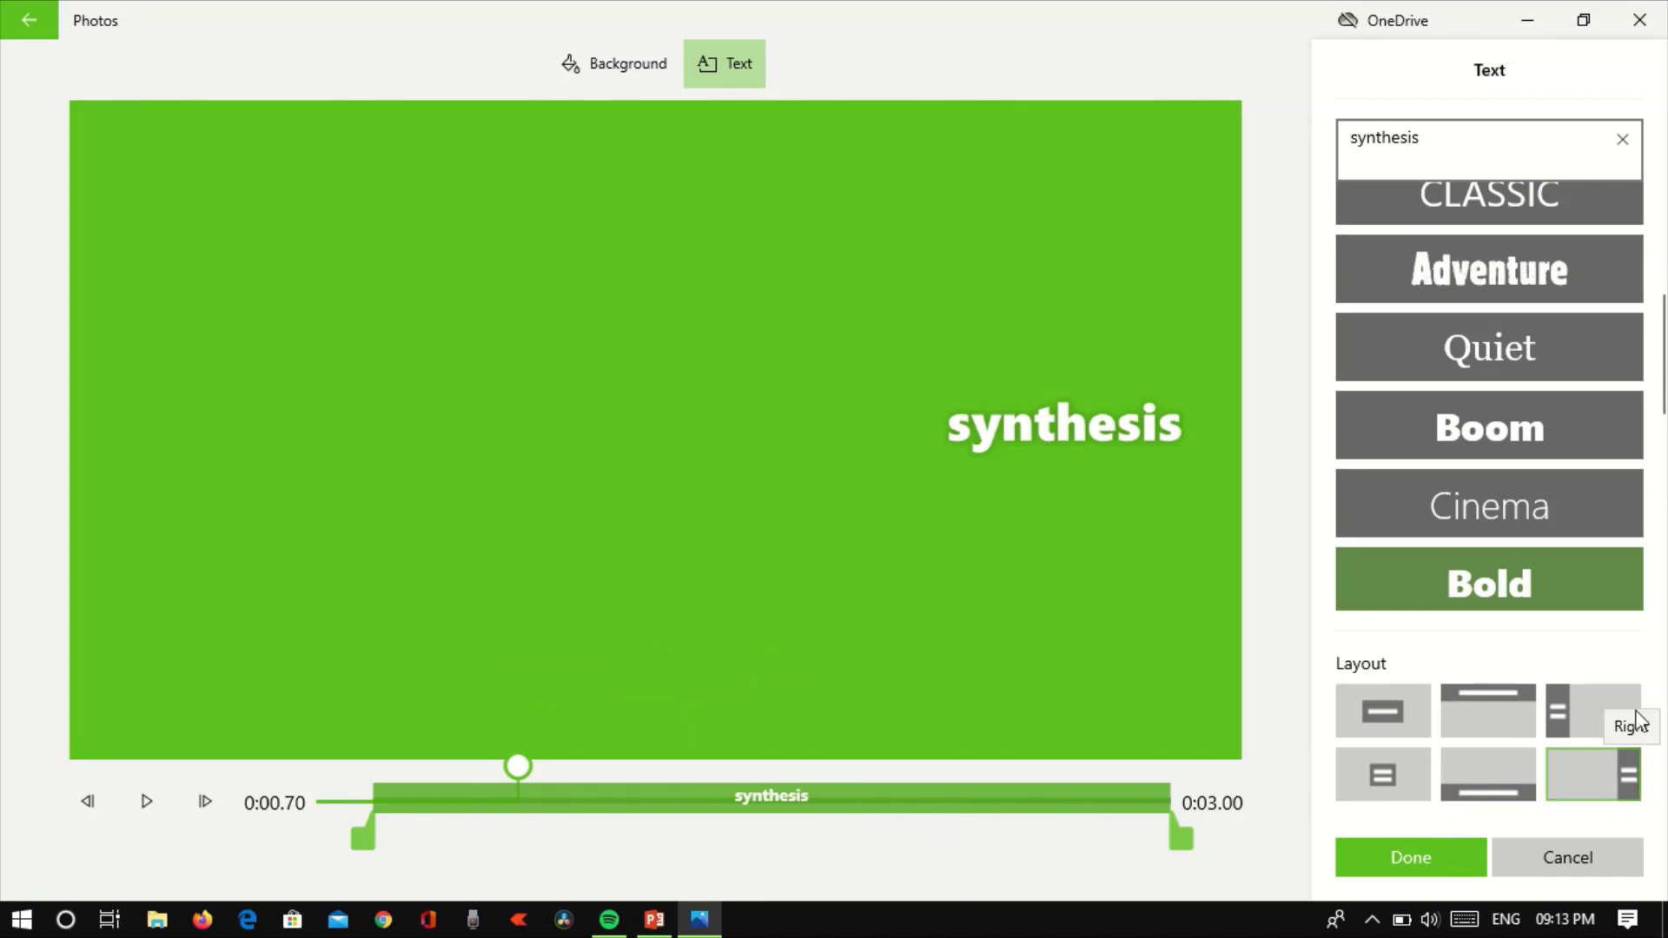
Step: Set the "synthesis" title to the Title 1 layout with the Fresh text style, and apply the changes to the title card
scroll(1664, 378, down, 4)
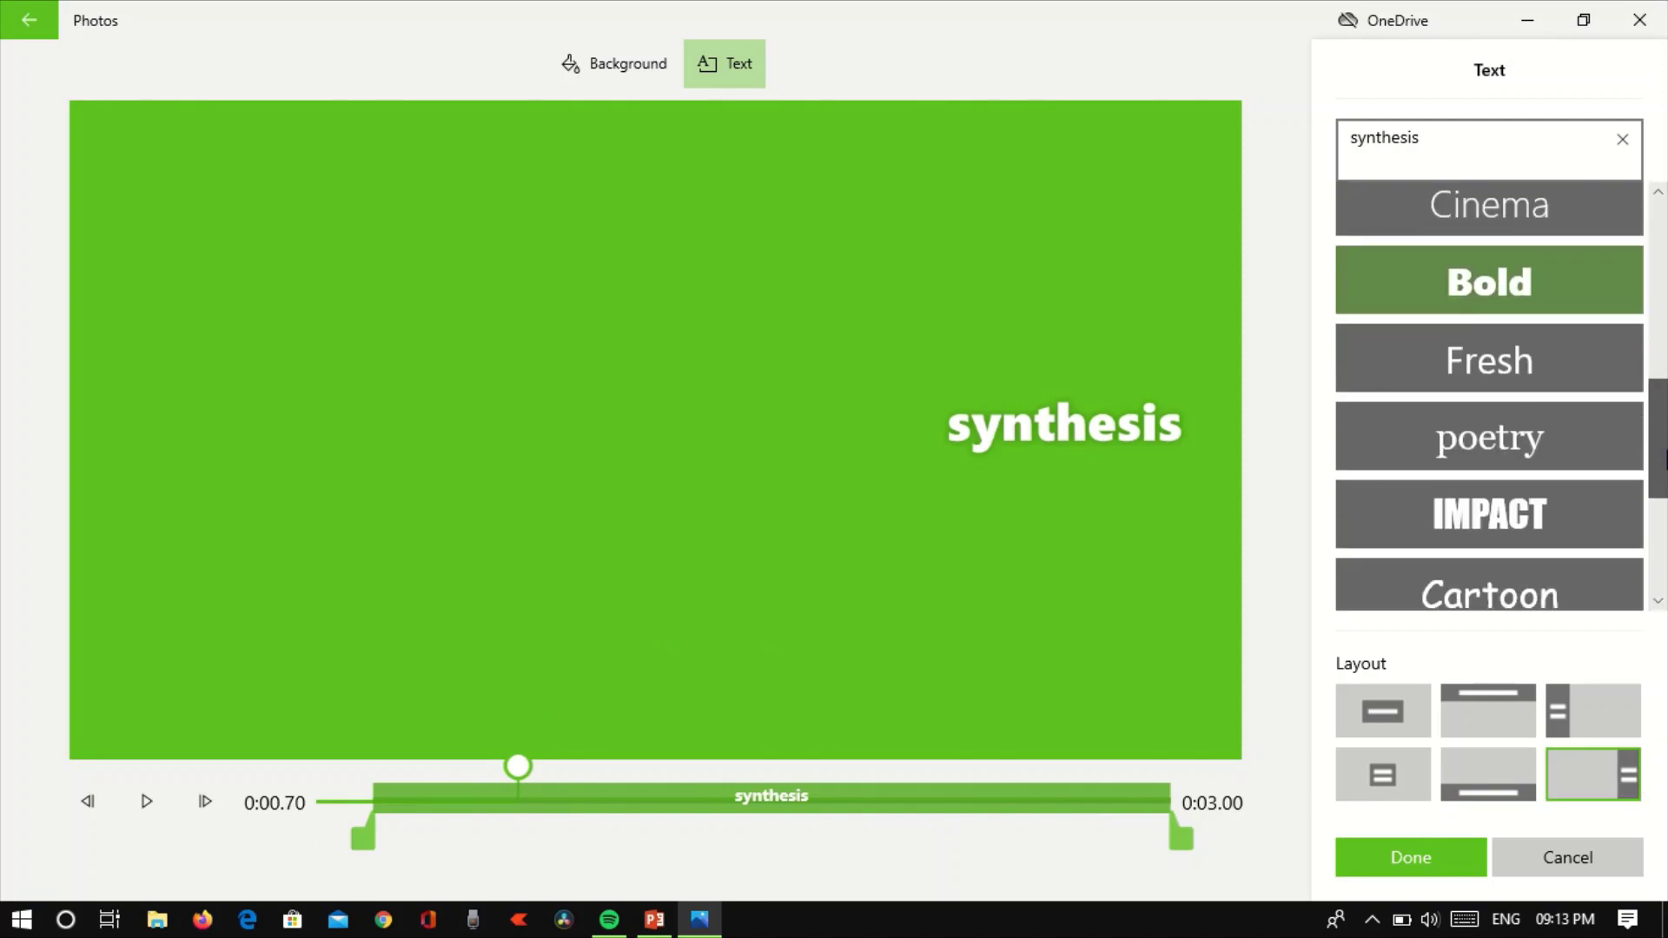
scroll(1665, 378, up, 1)
click(1373, 698)
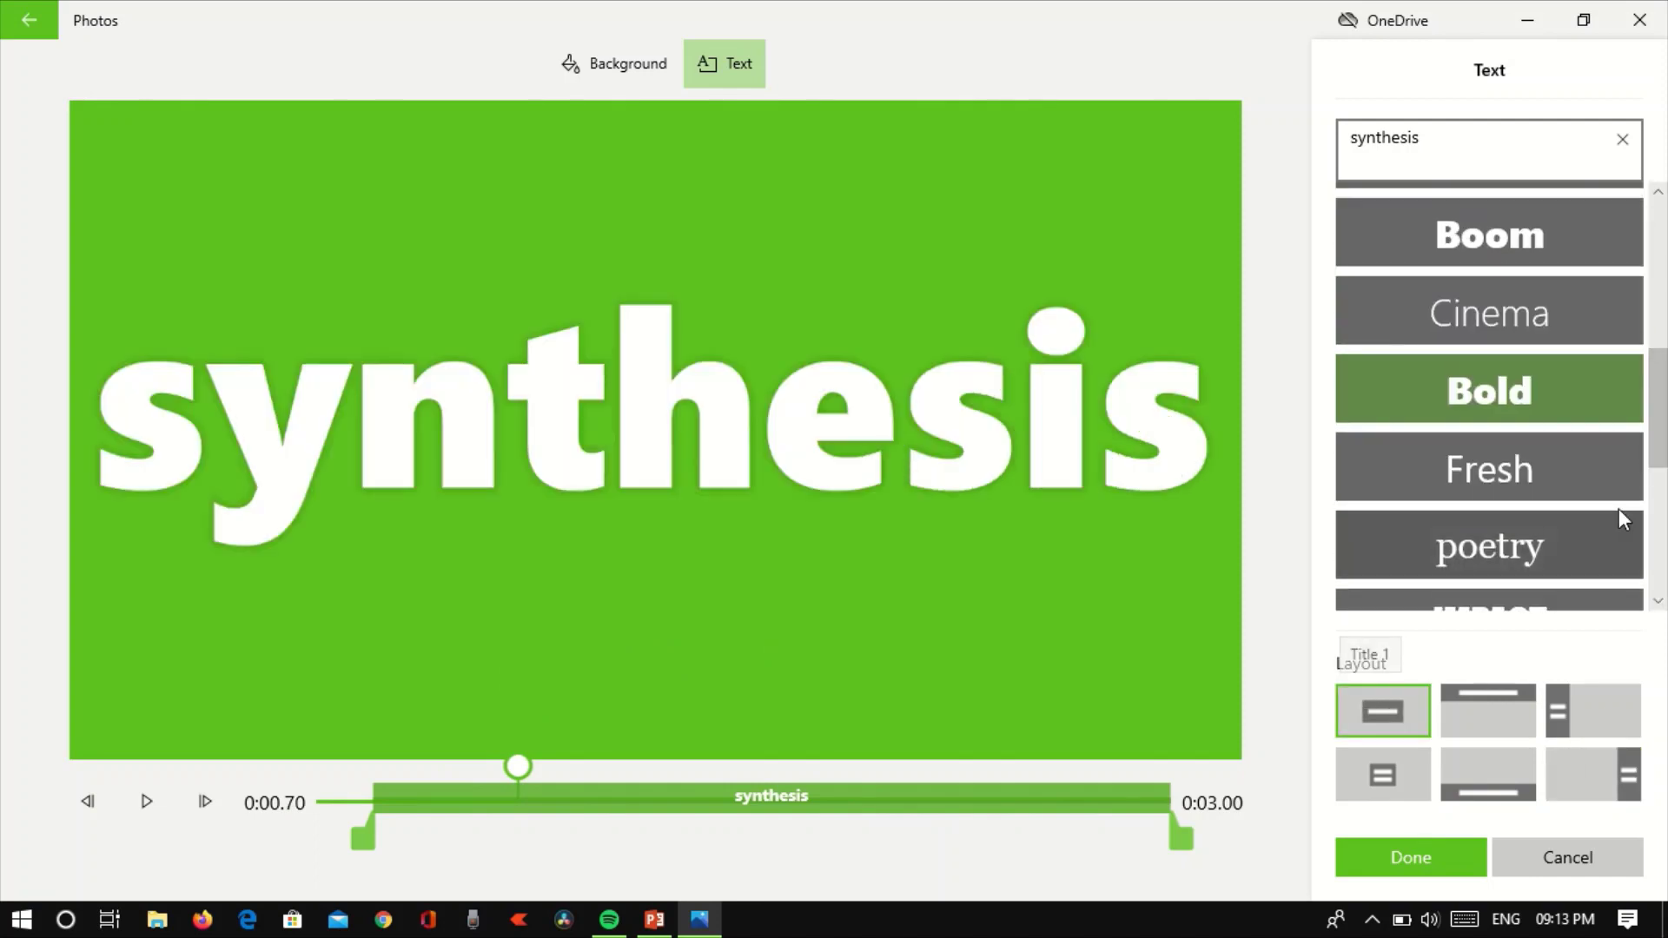
click(1525, 468)
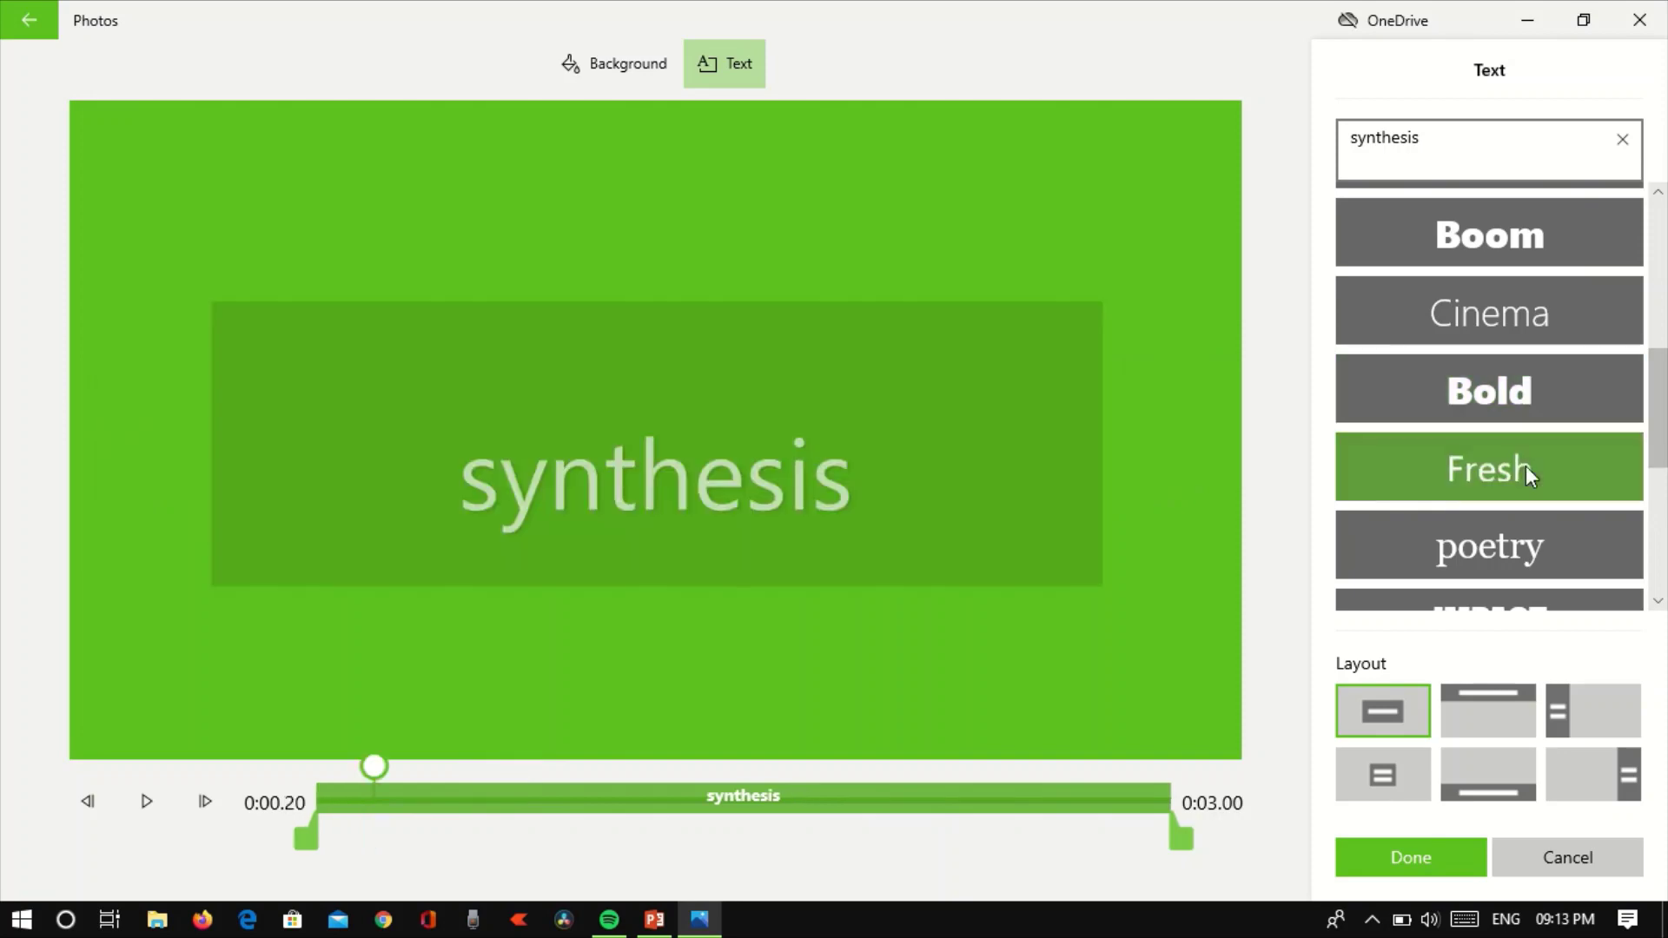
click(1388, 854)
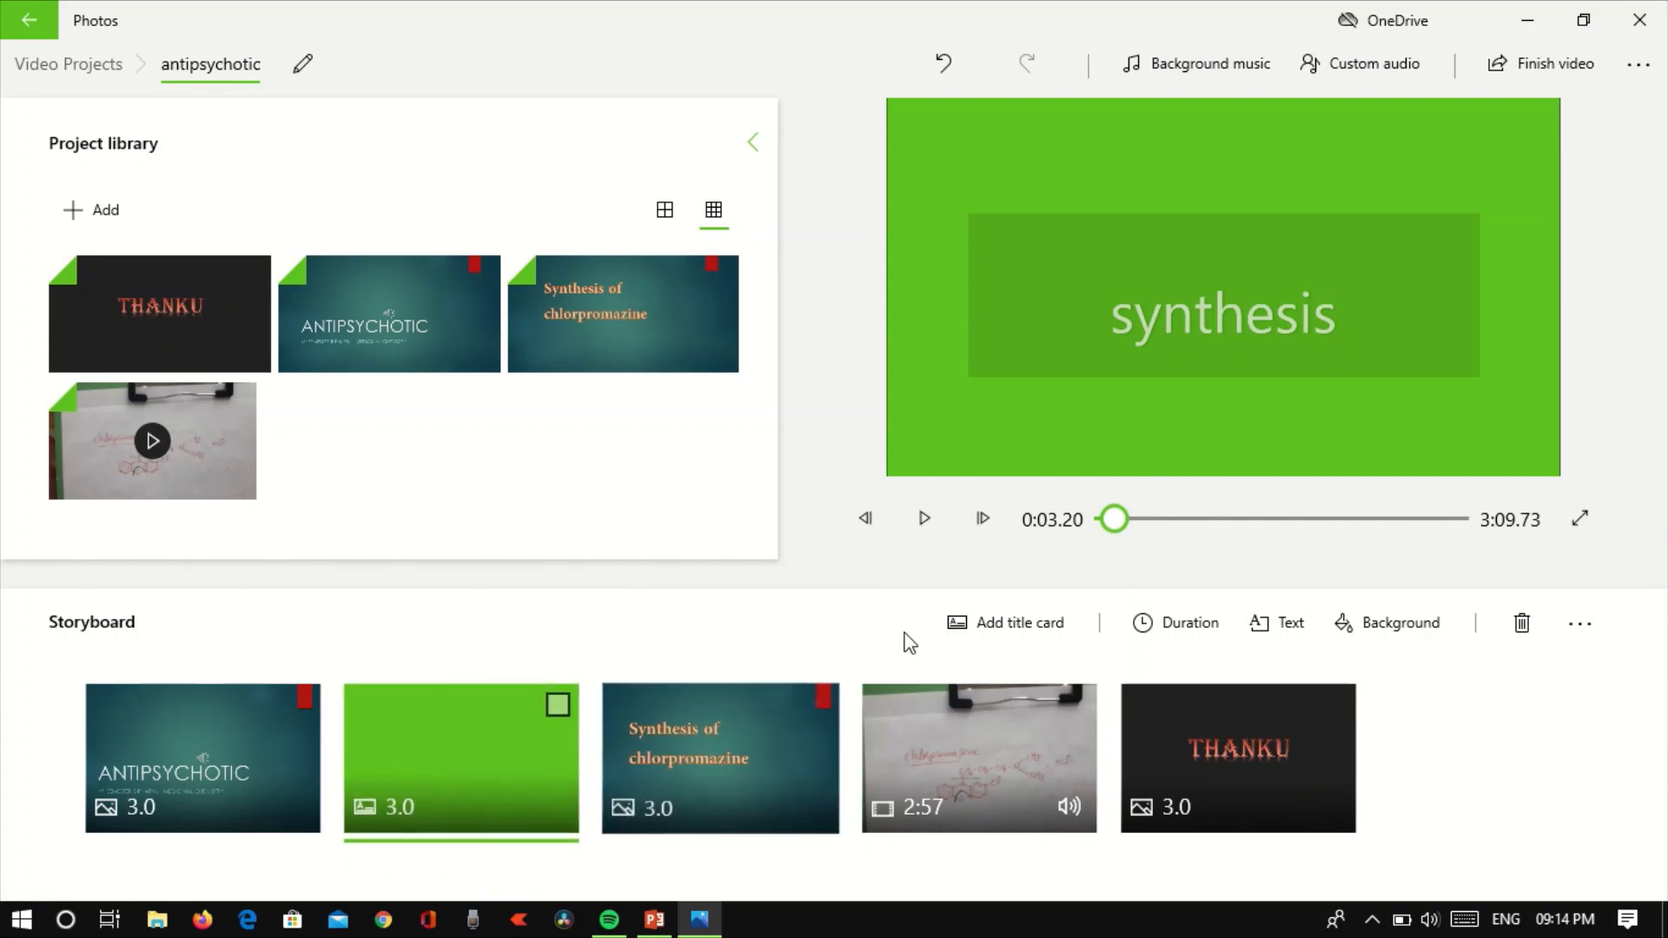
Step: Select the ANTIPSYCHOTIC slide, the title card and the "Synthesis of chlorpromazine" slide together and view their duration options
click(716, 744)
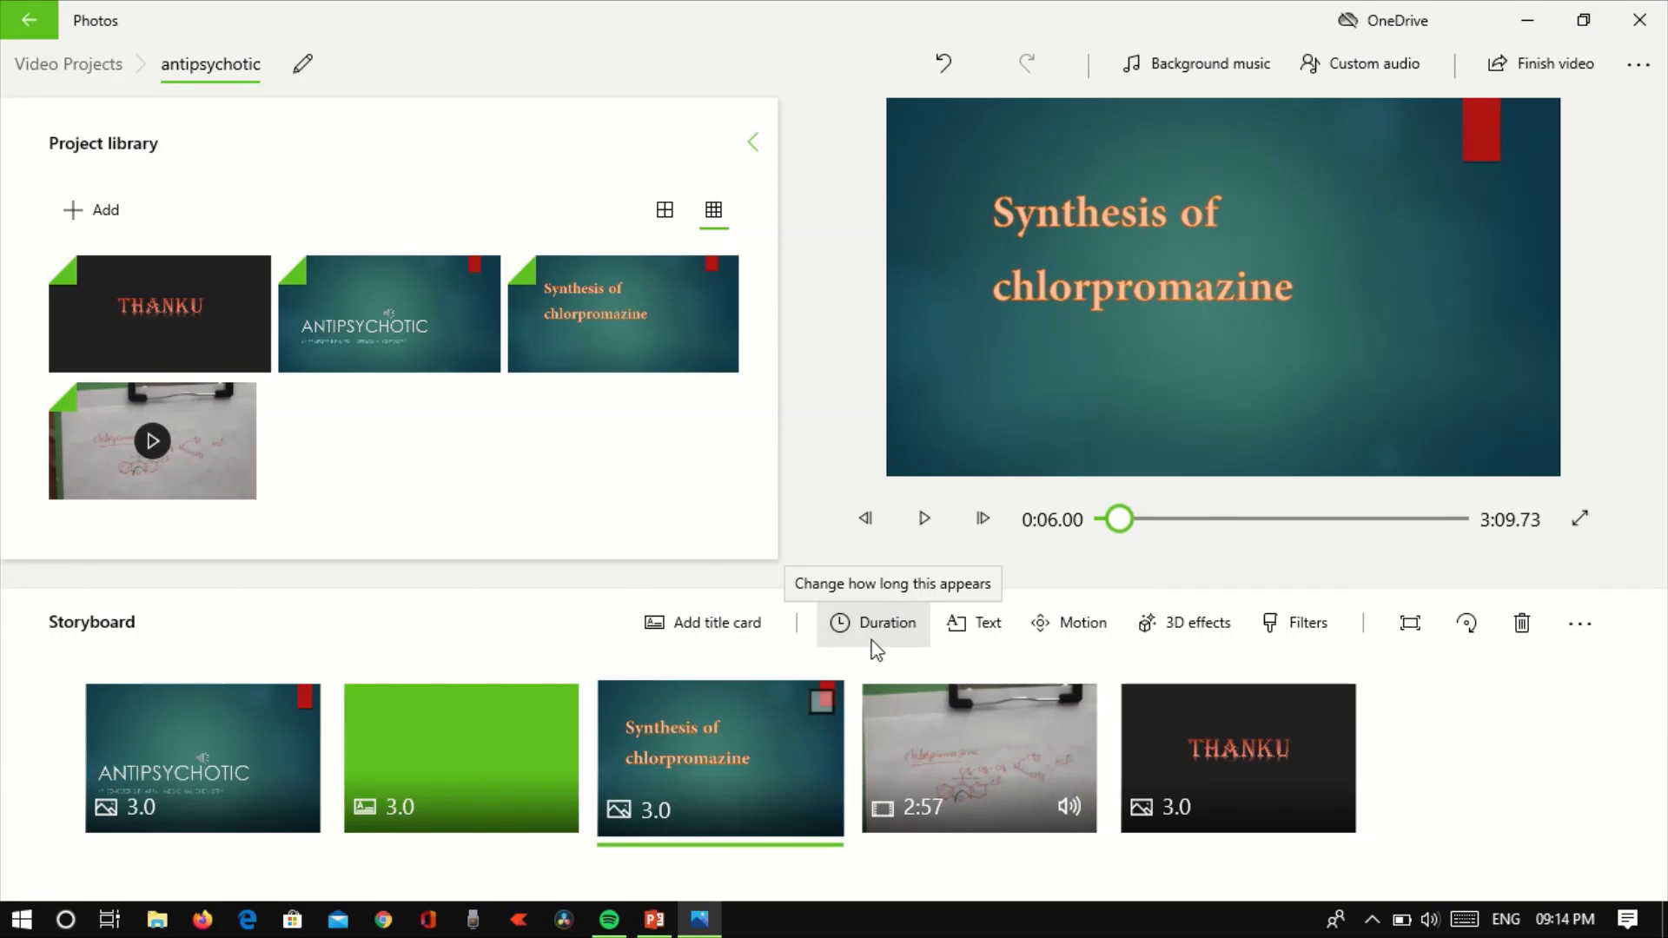
click(822, 700)
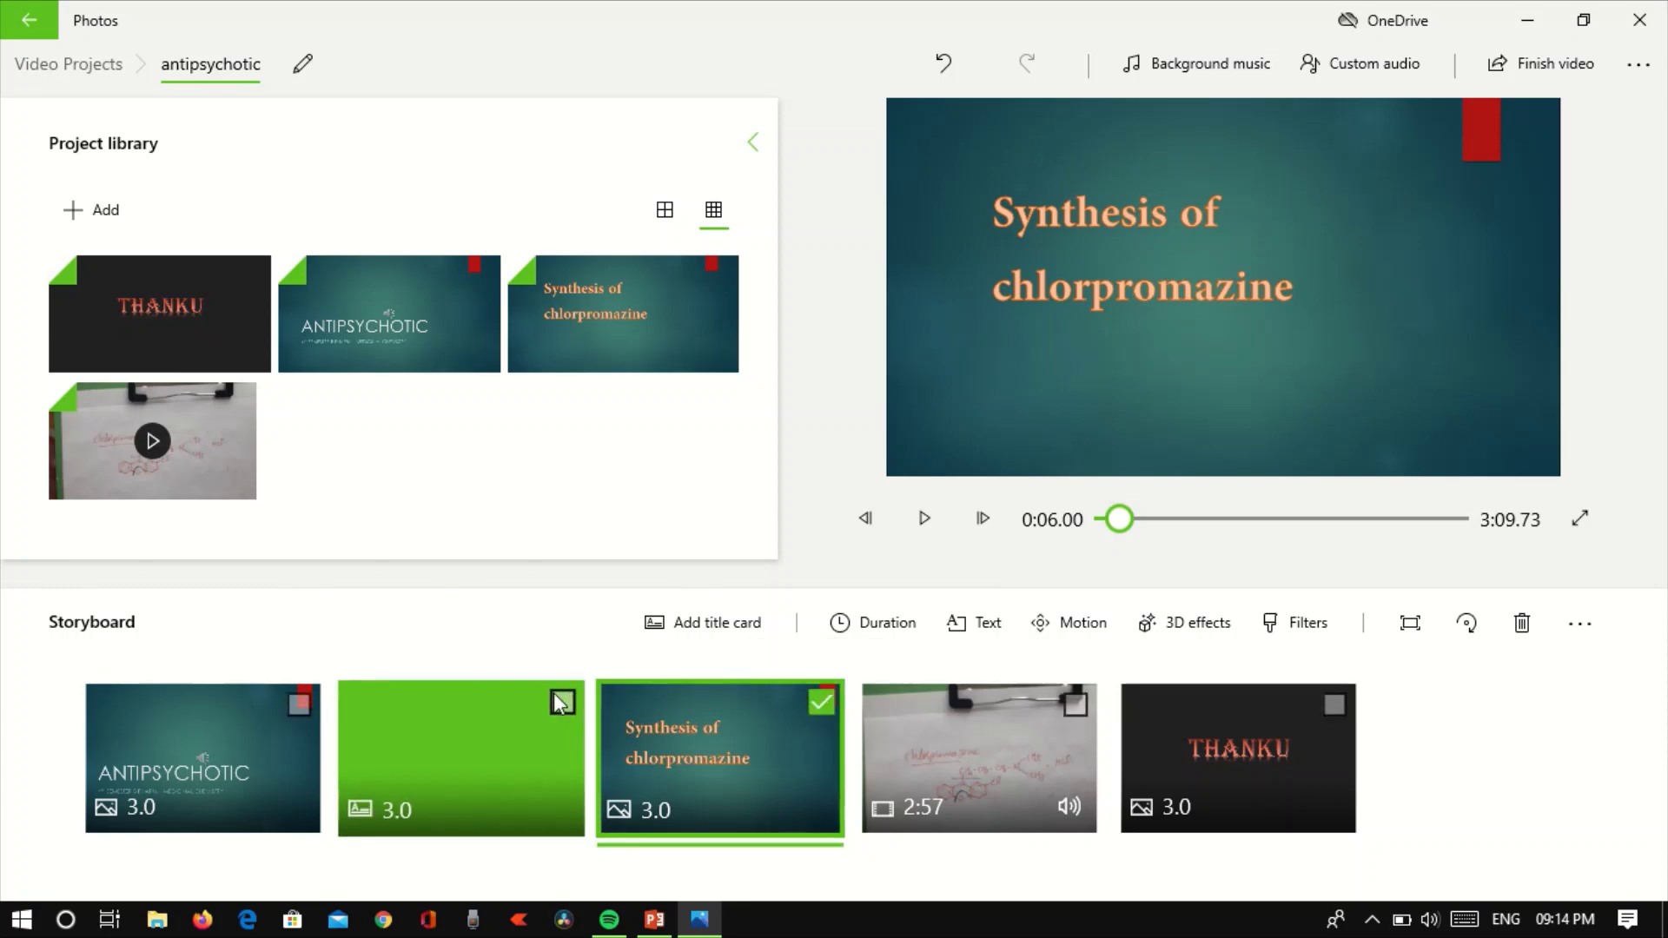
click(555, 700)
click(300, 701)
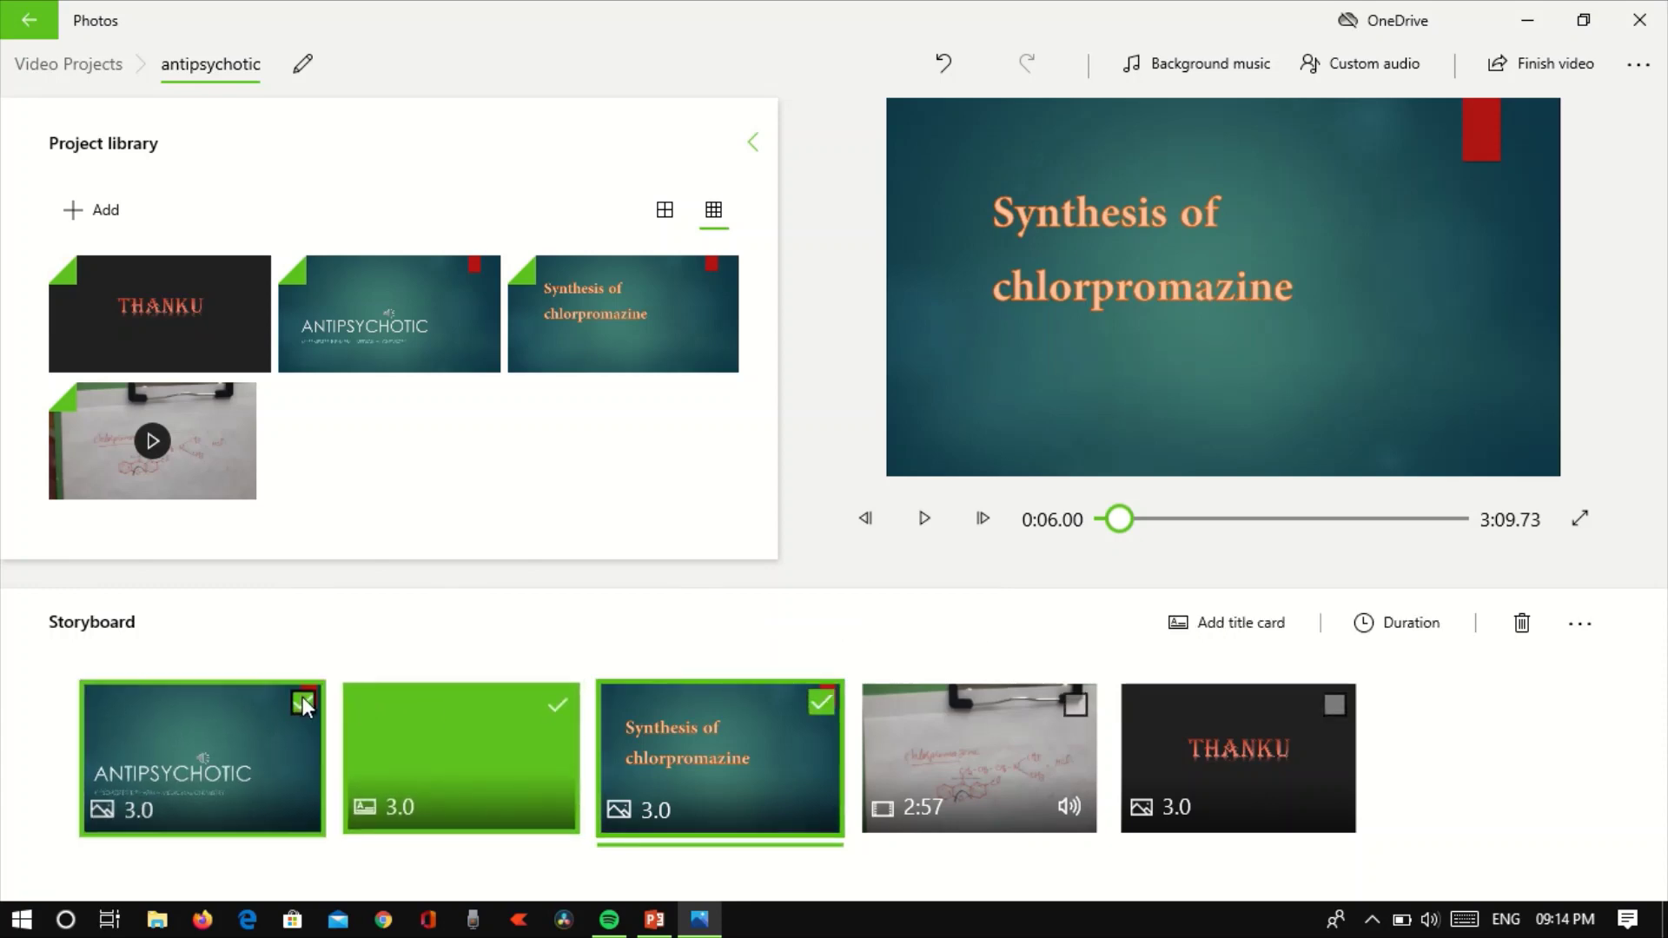
click(1413, 627)
click(1395, 406)
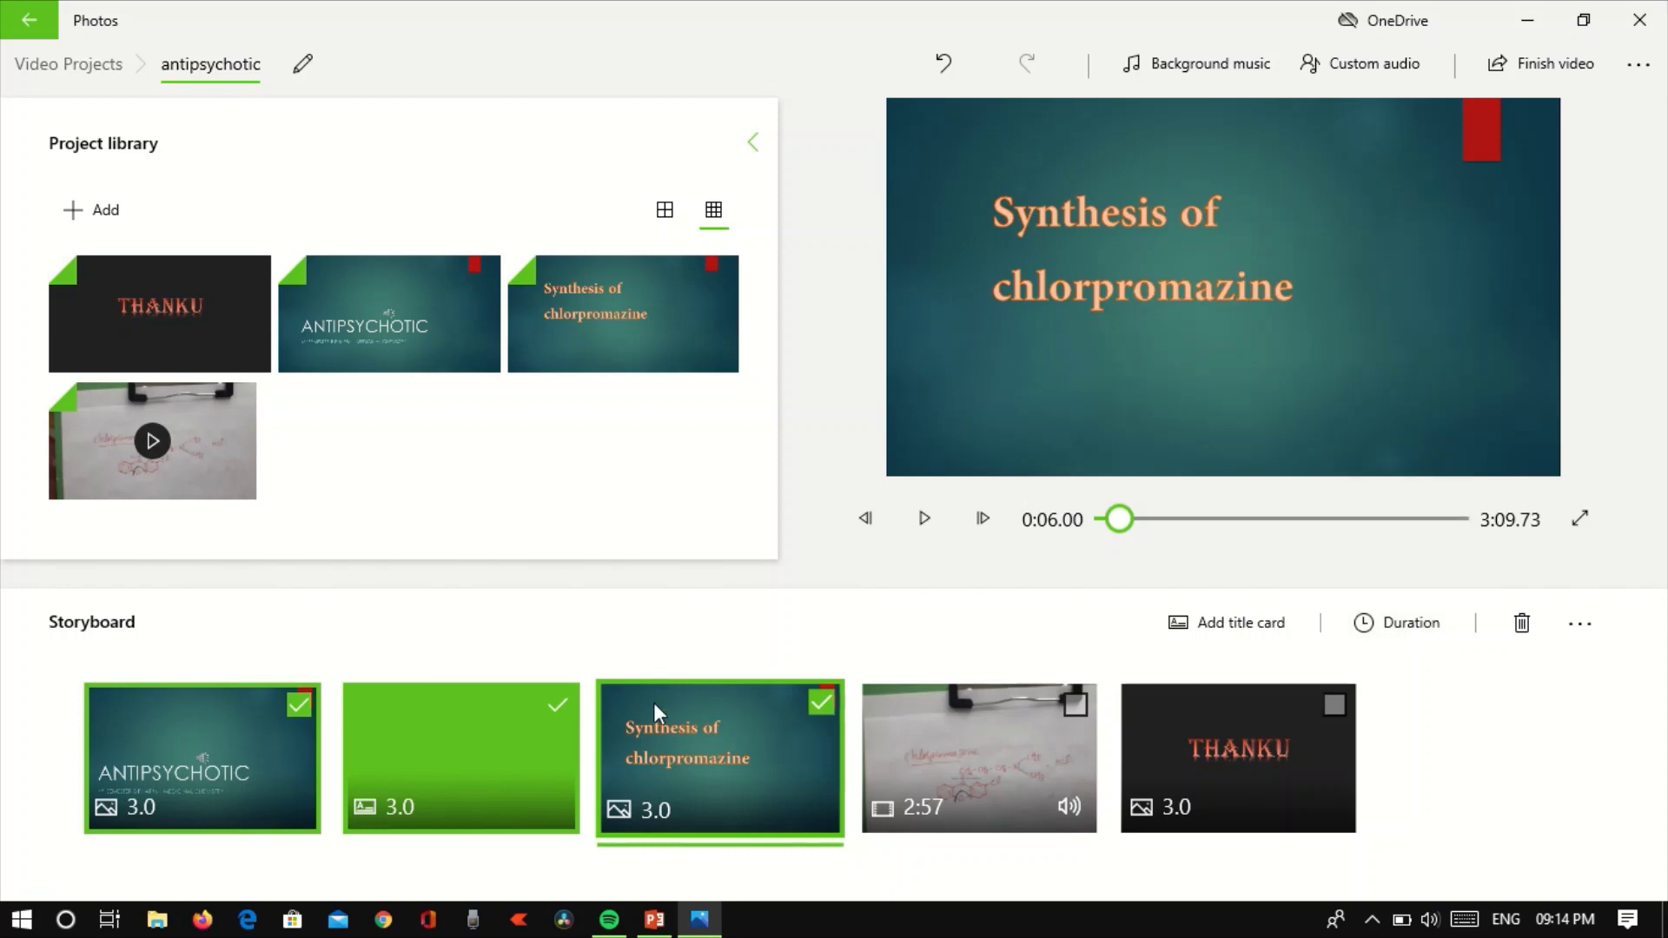
Step: Deselect the title card and the two slides in the storyboard
click(523, 712)
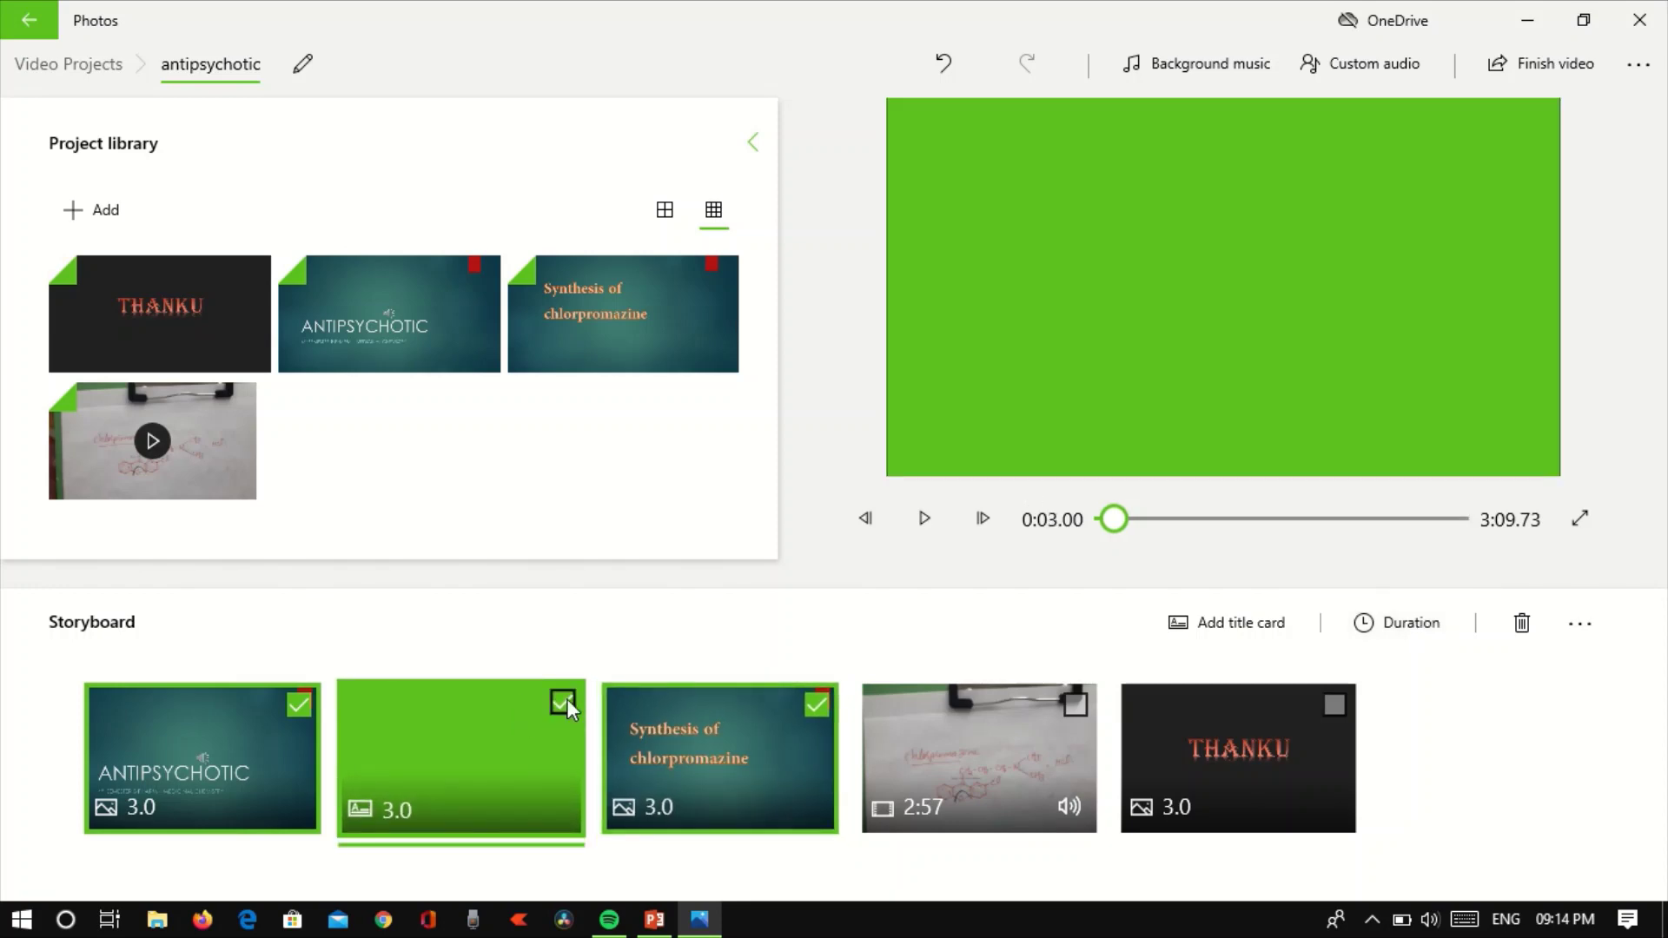
click(565, 700)
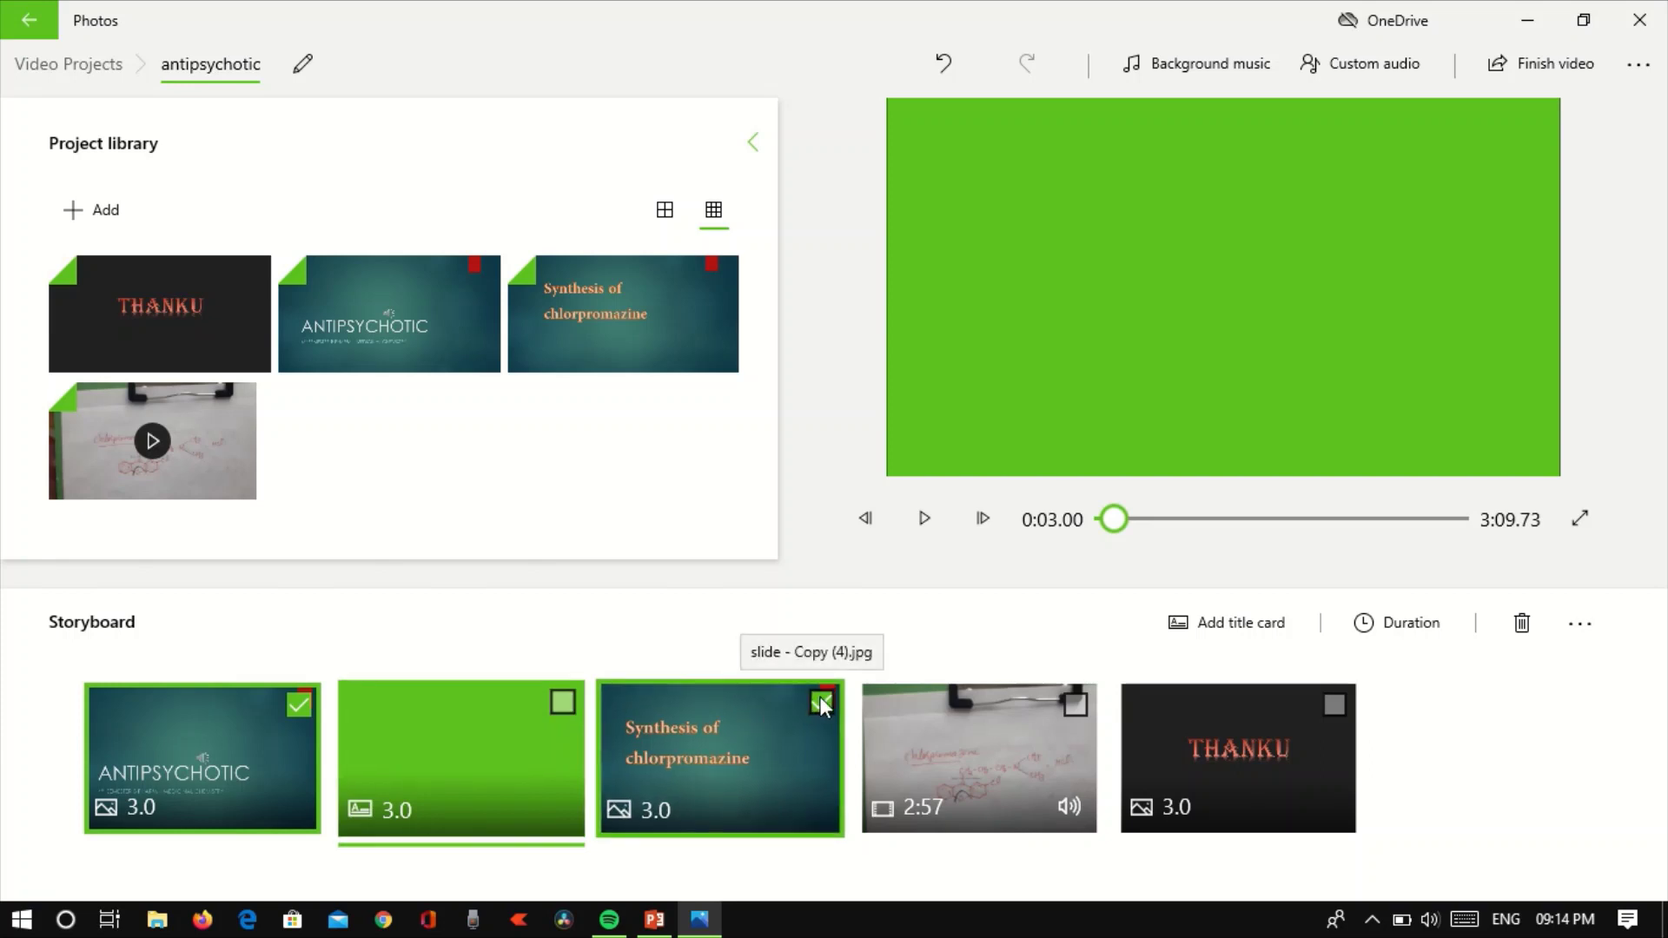
click(820, 700)
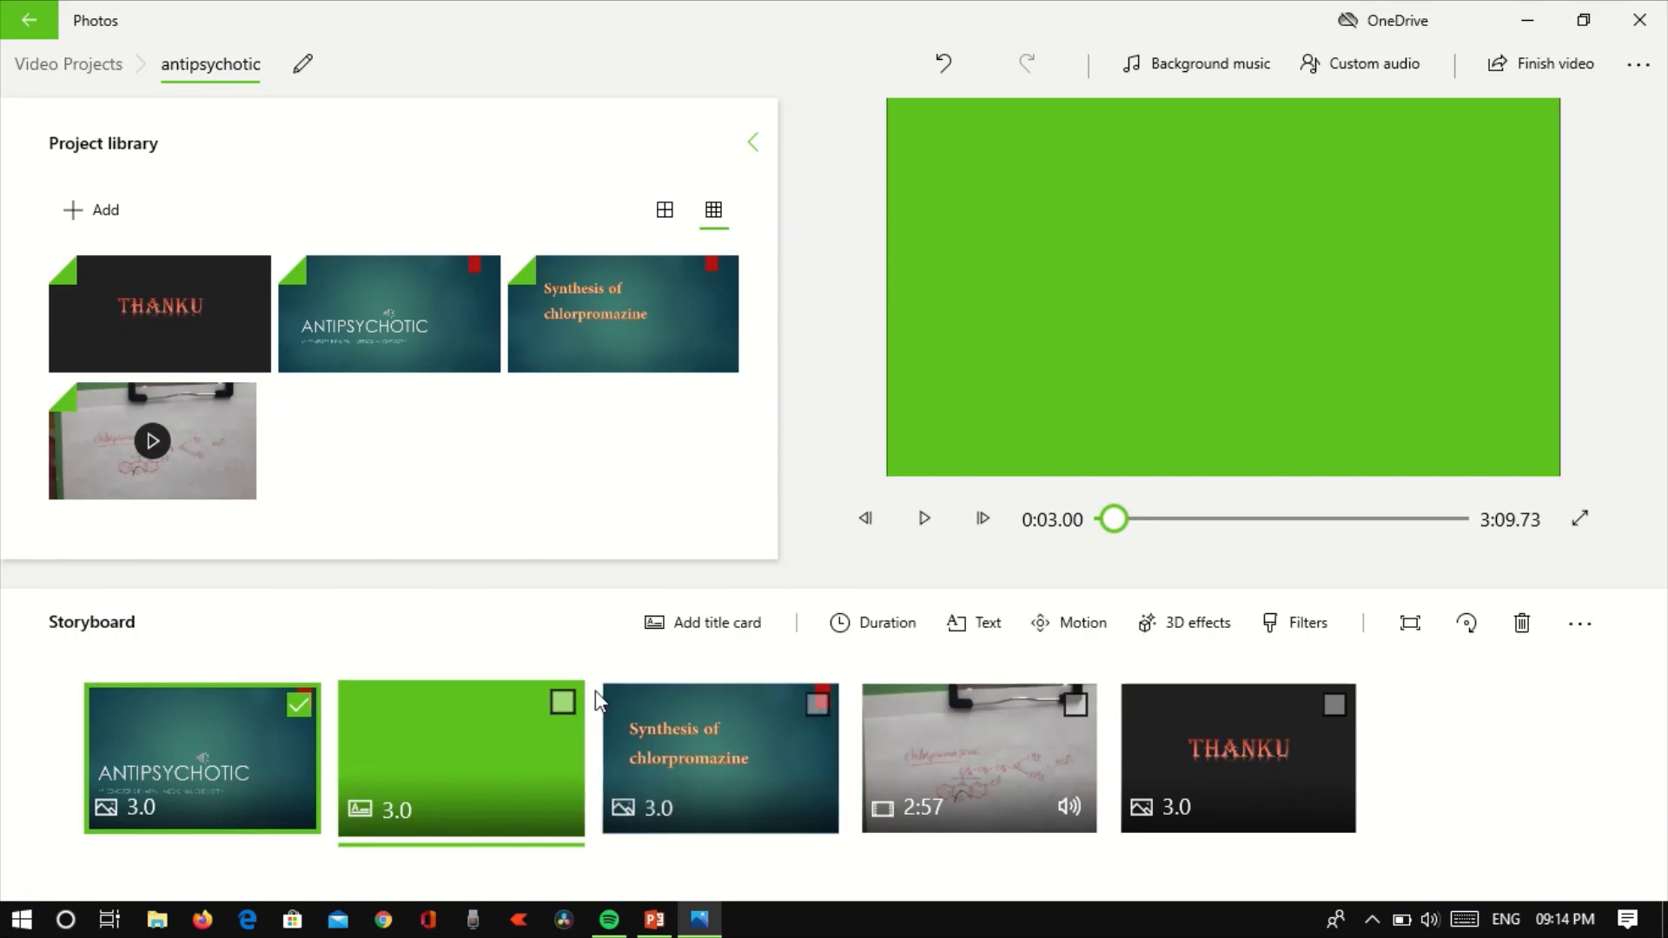
click(304, 698)
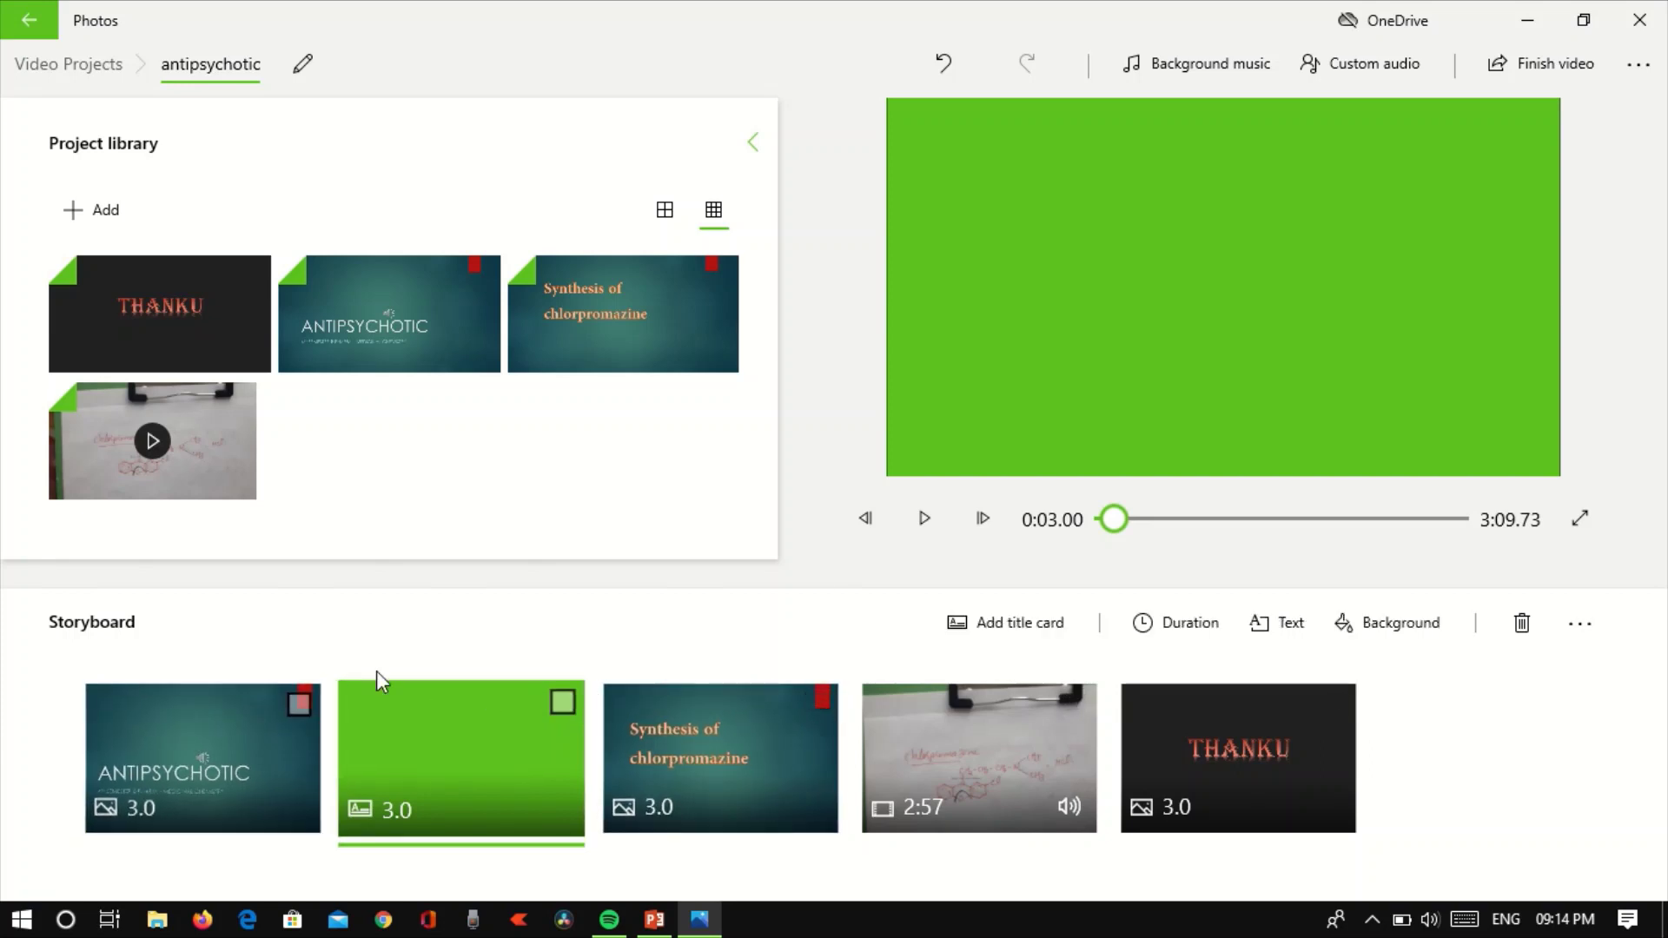
Step: Split the handwritten chlorpromazine video clip at about 18 seconds, playing it to find the split point
click(993, 752)
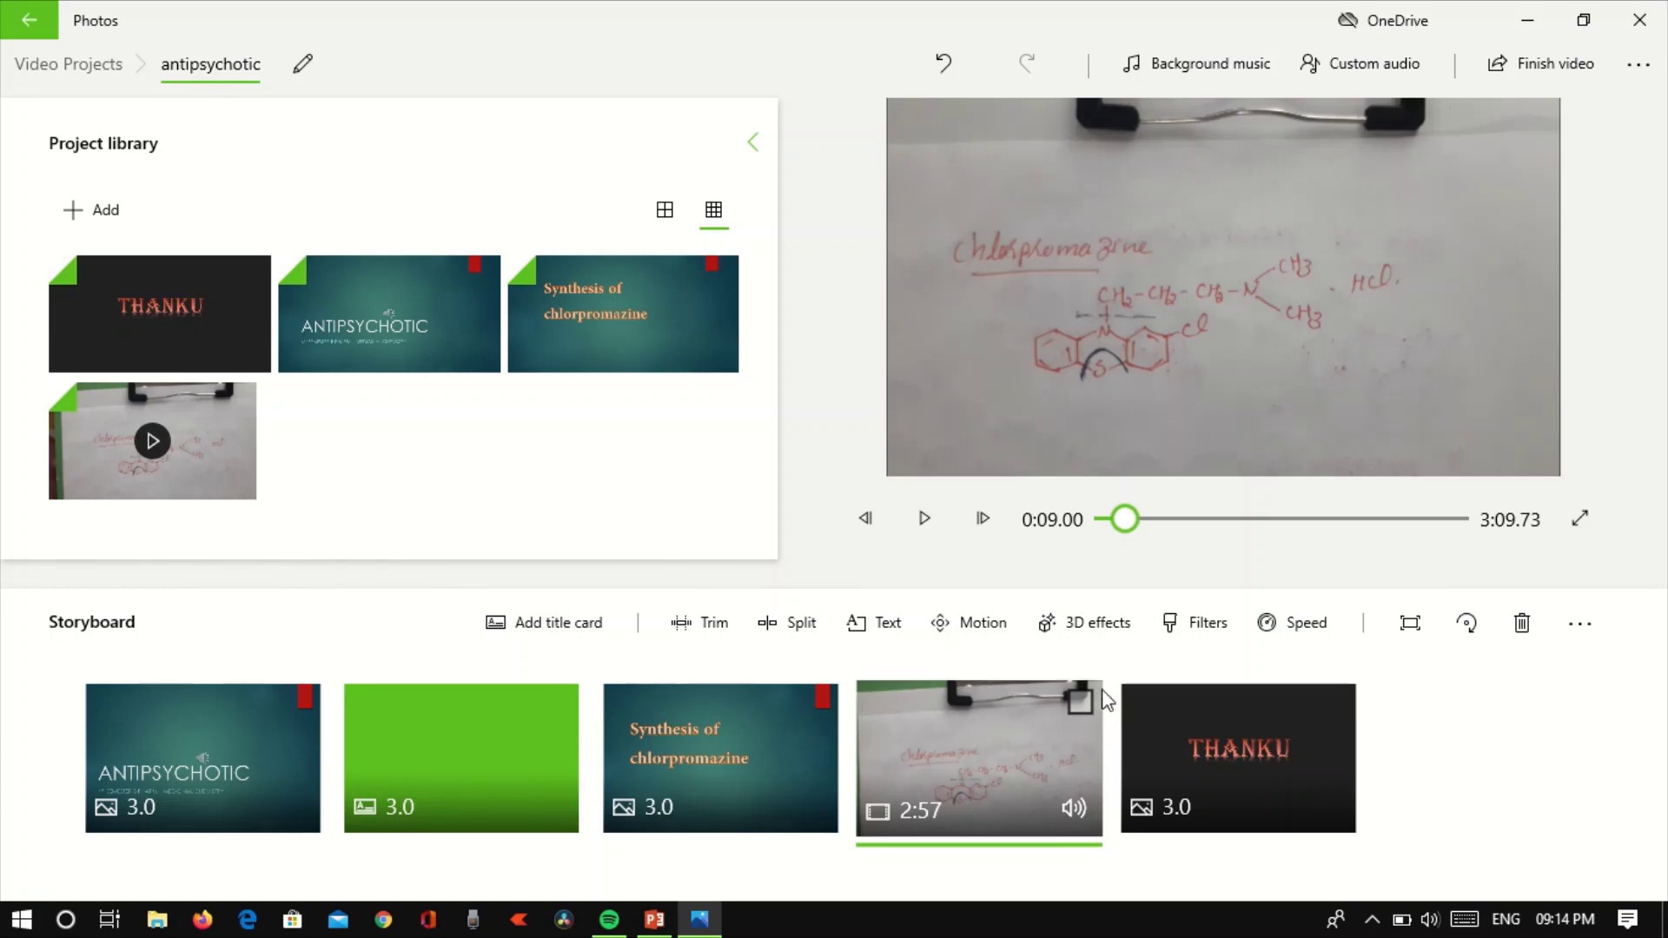
click(1080, 696)
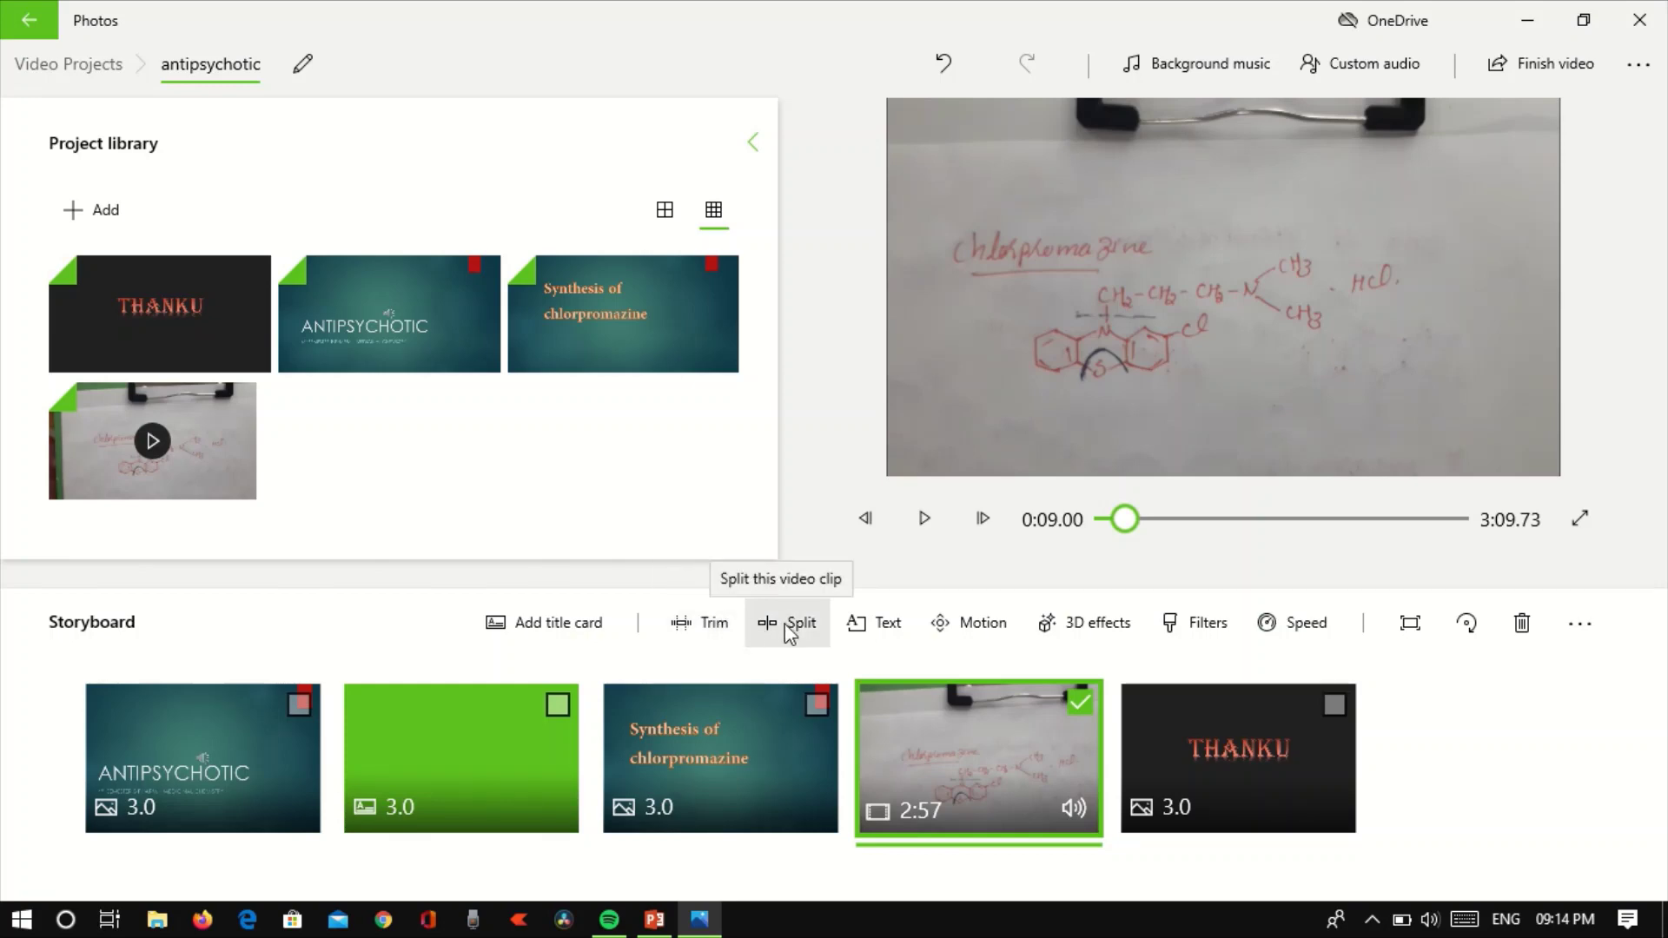
click(974, 742)
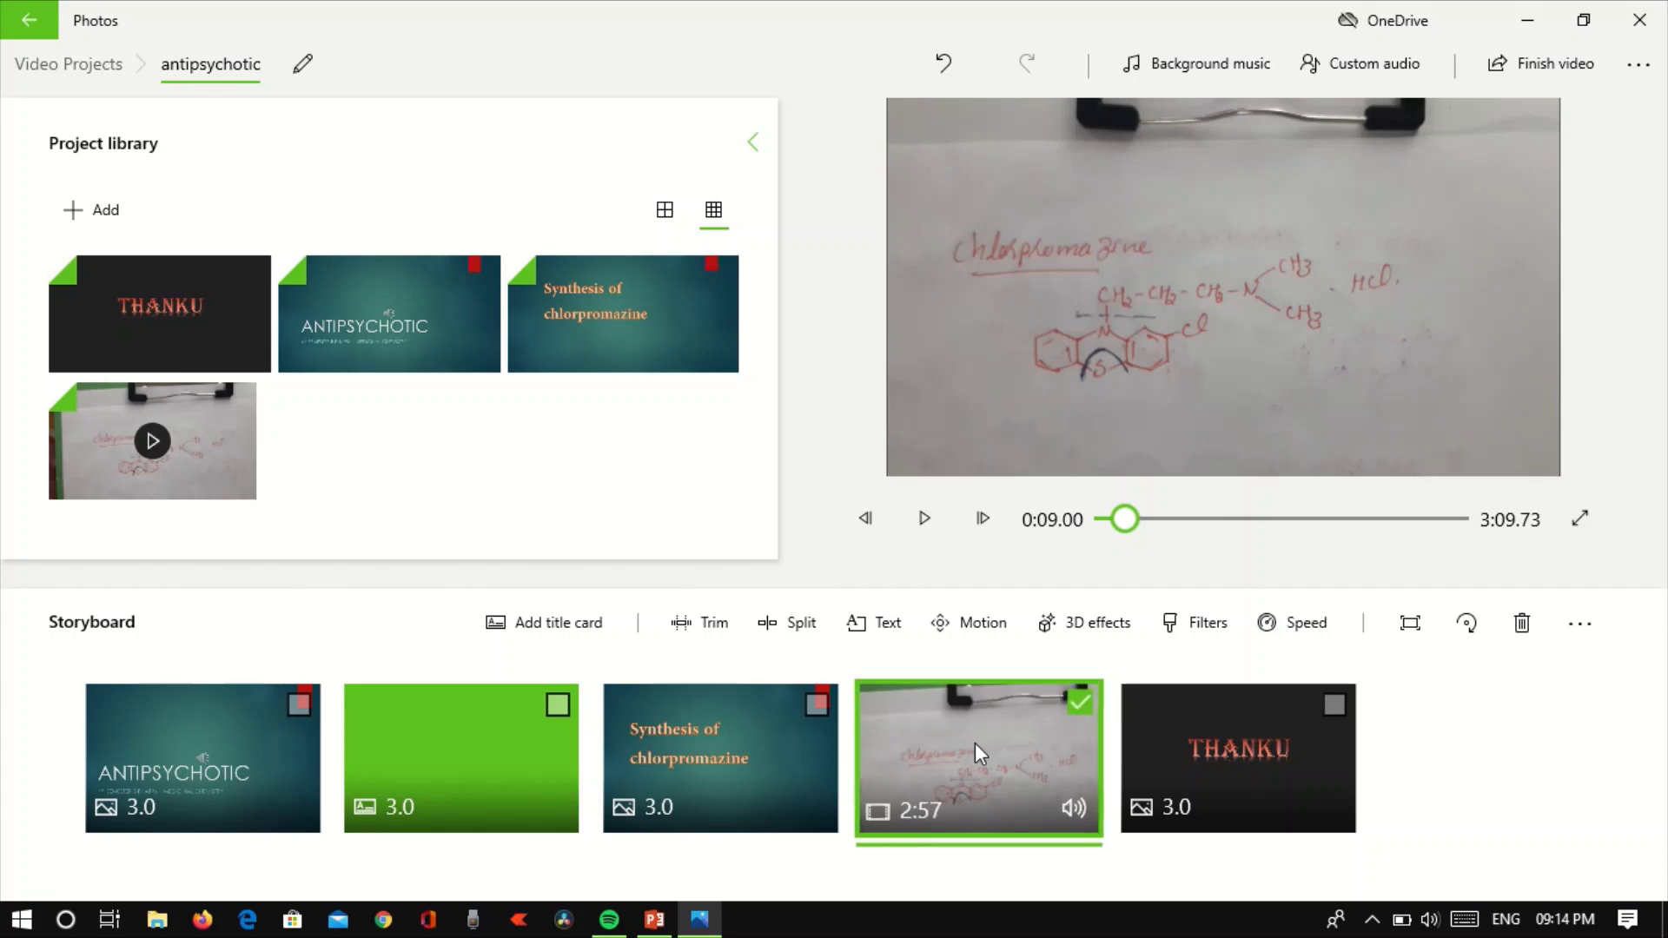
click(790, 622)
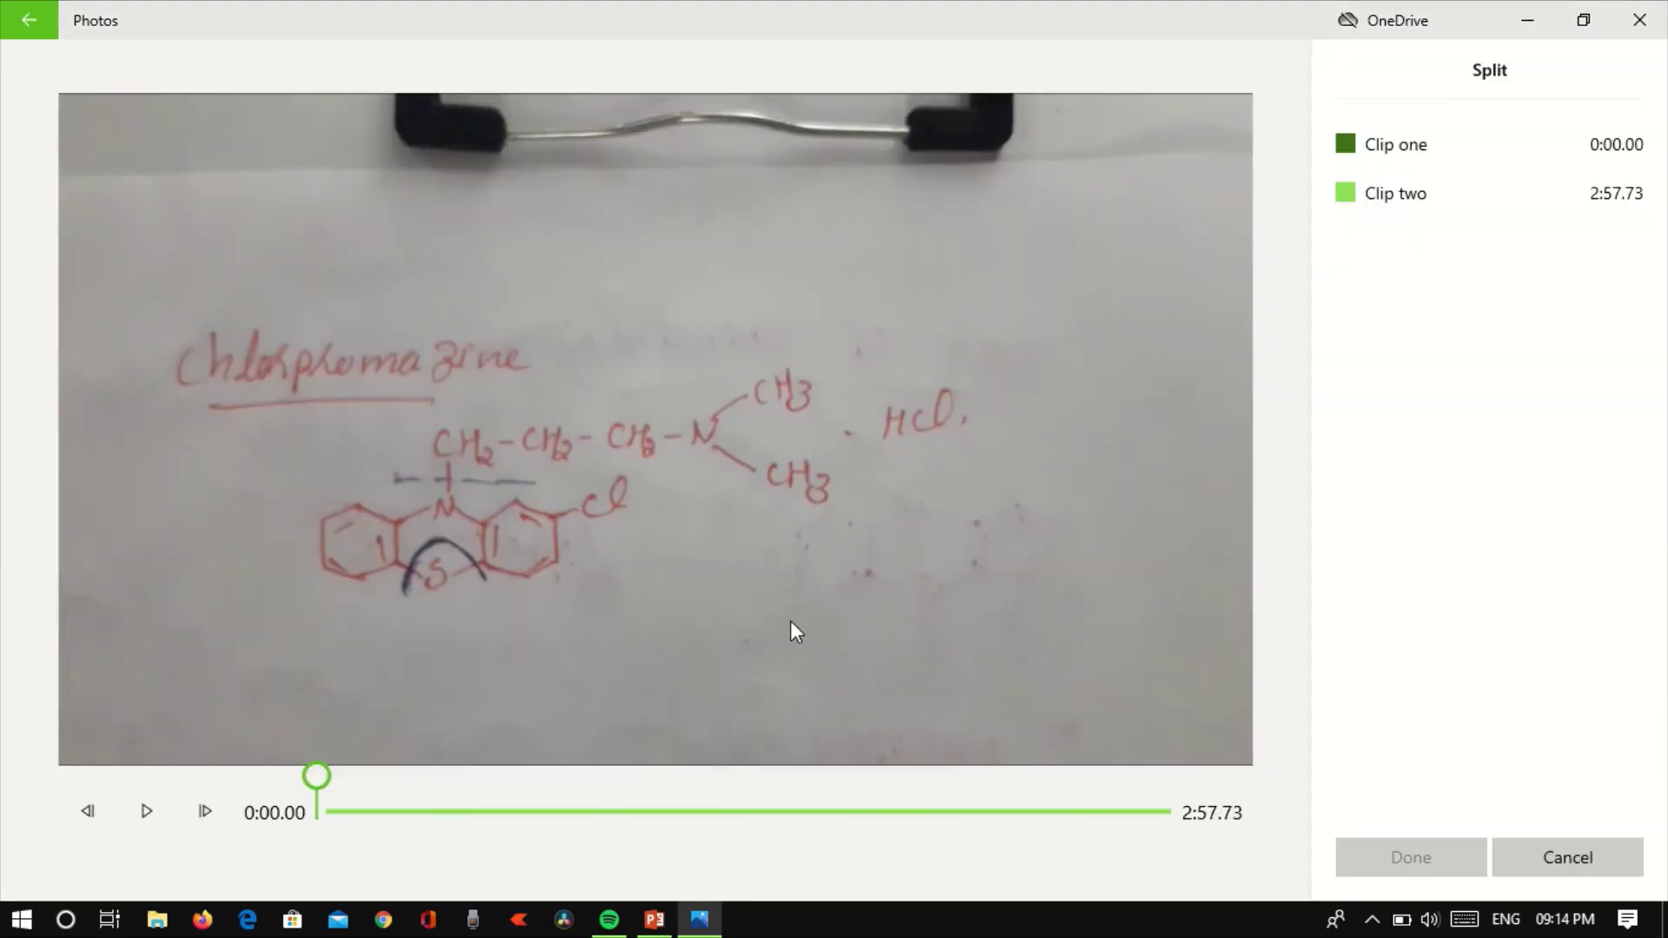
click(161, 812)
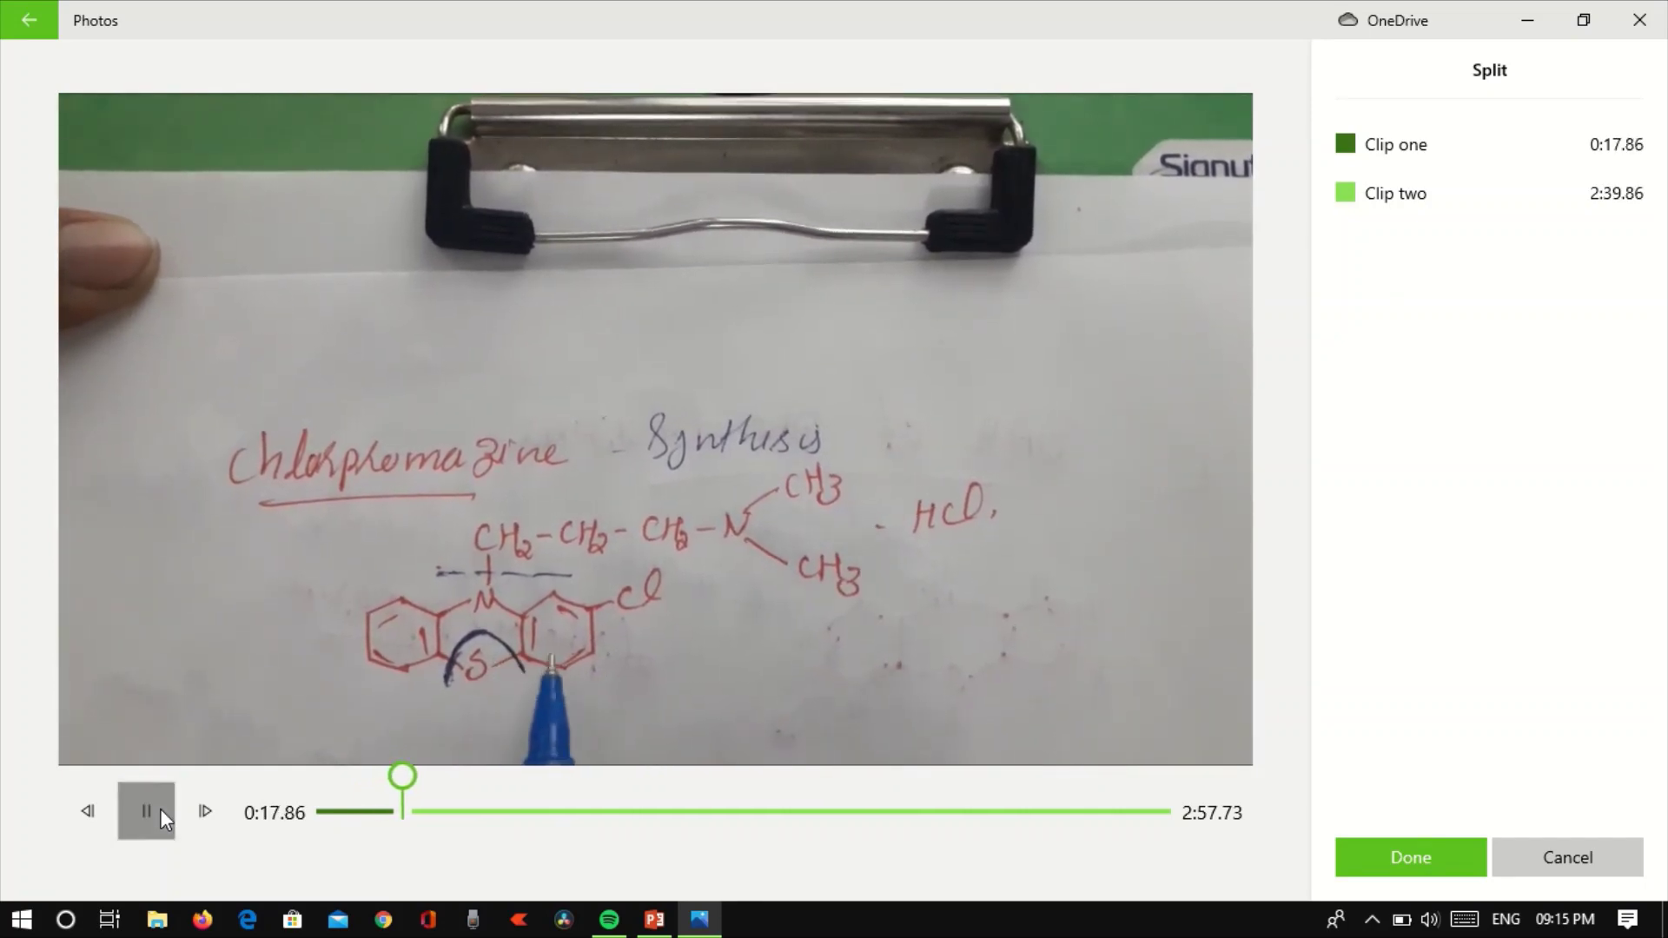
click(160, 810)
click(1408, 859)
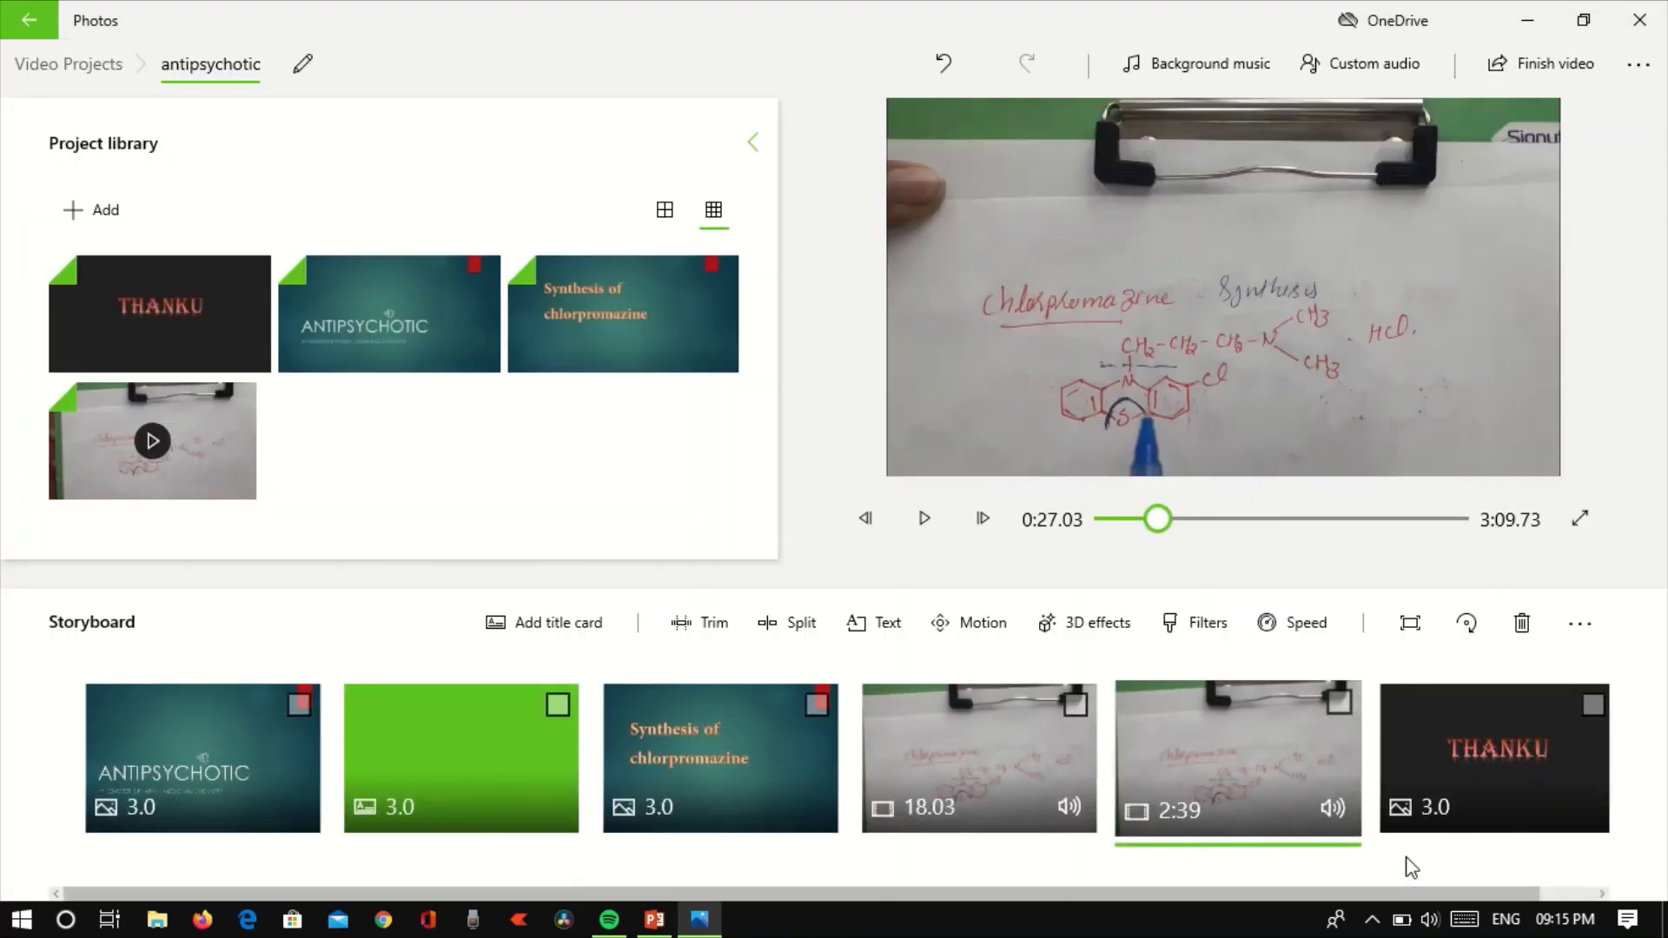
Step: Insert a blank title card between the two halves of the split video and delete it again
click(550, 607)
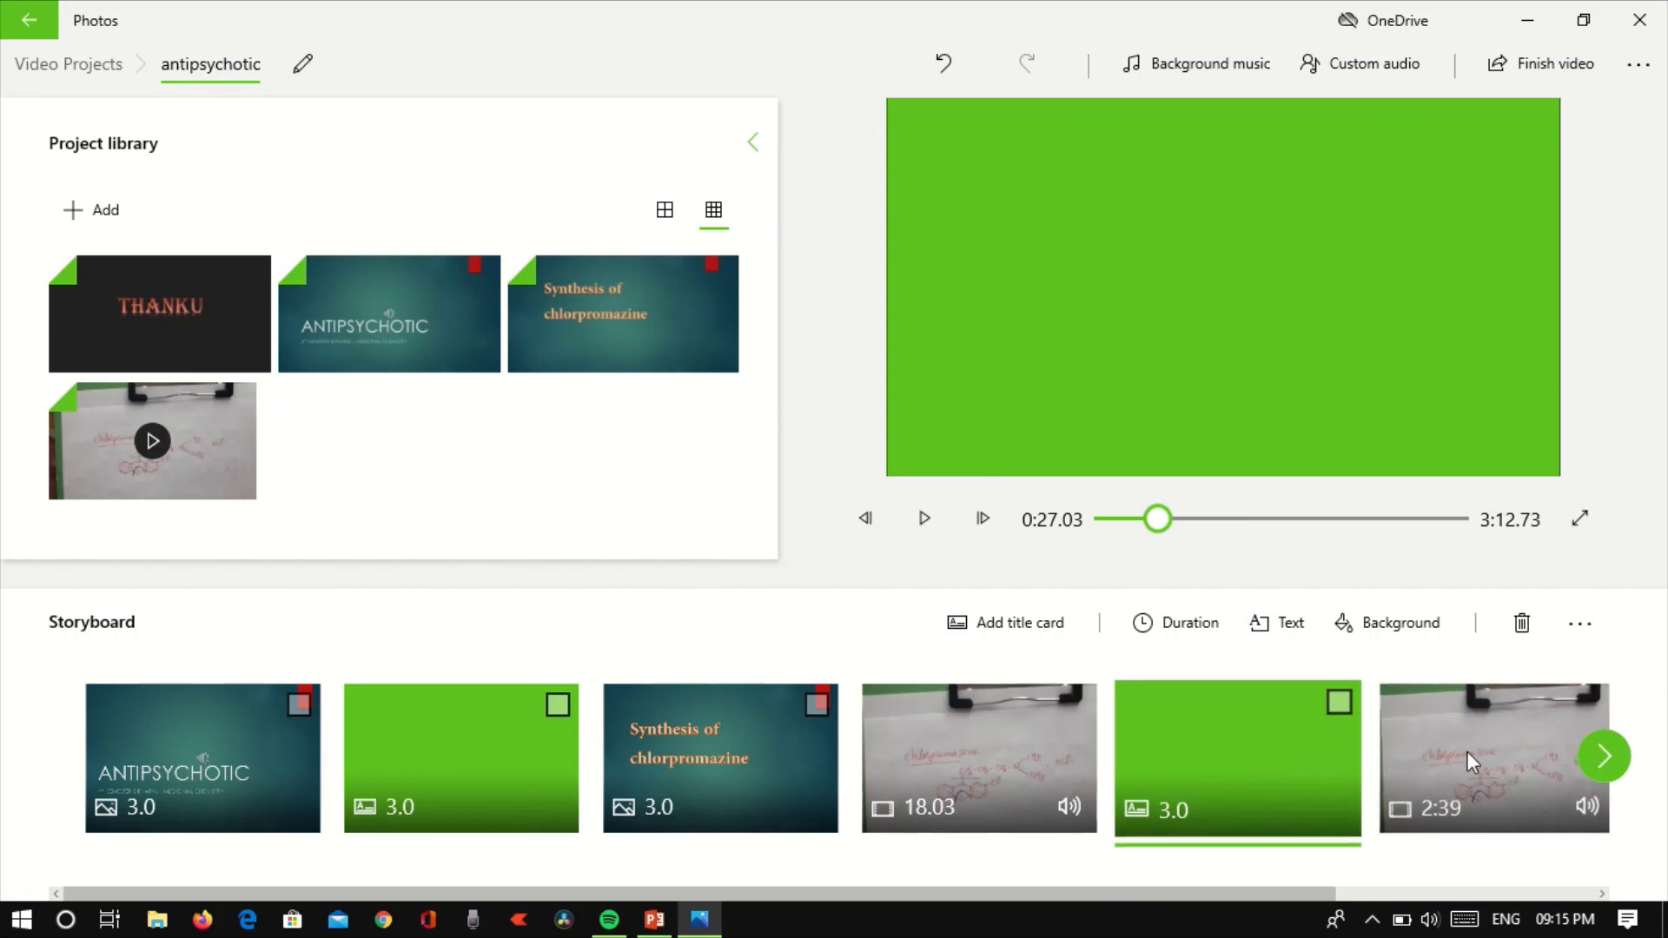
click(1339, 702)
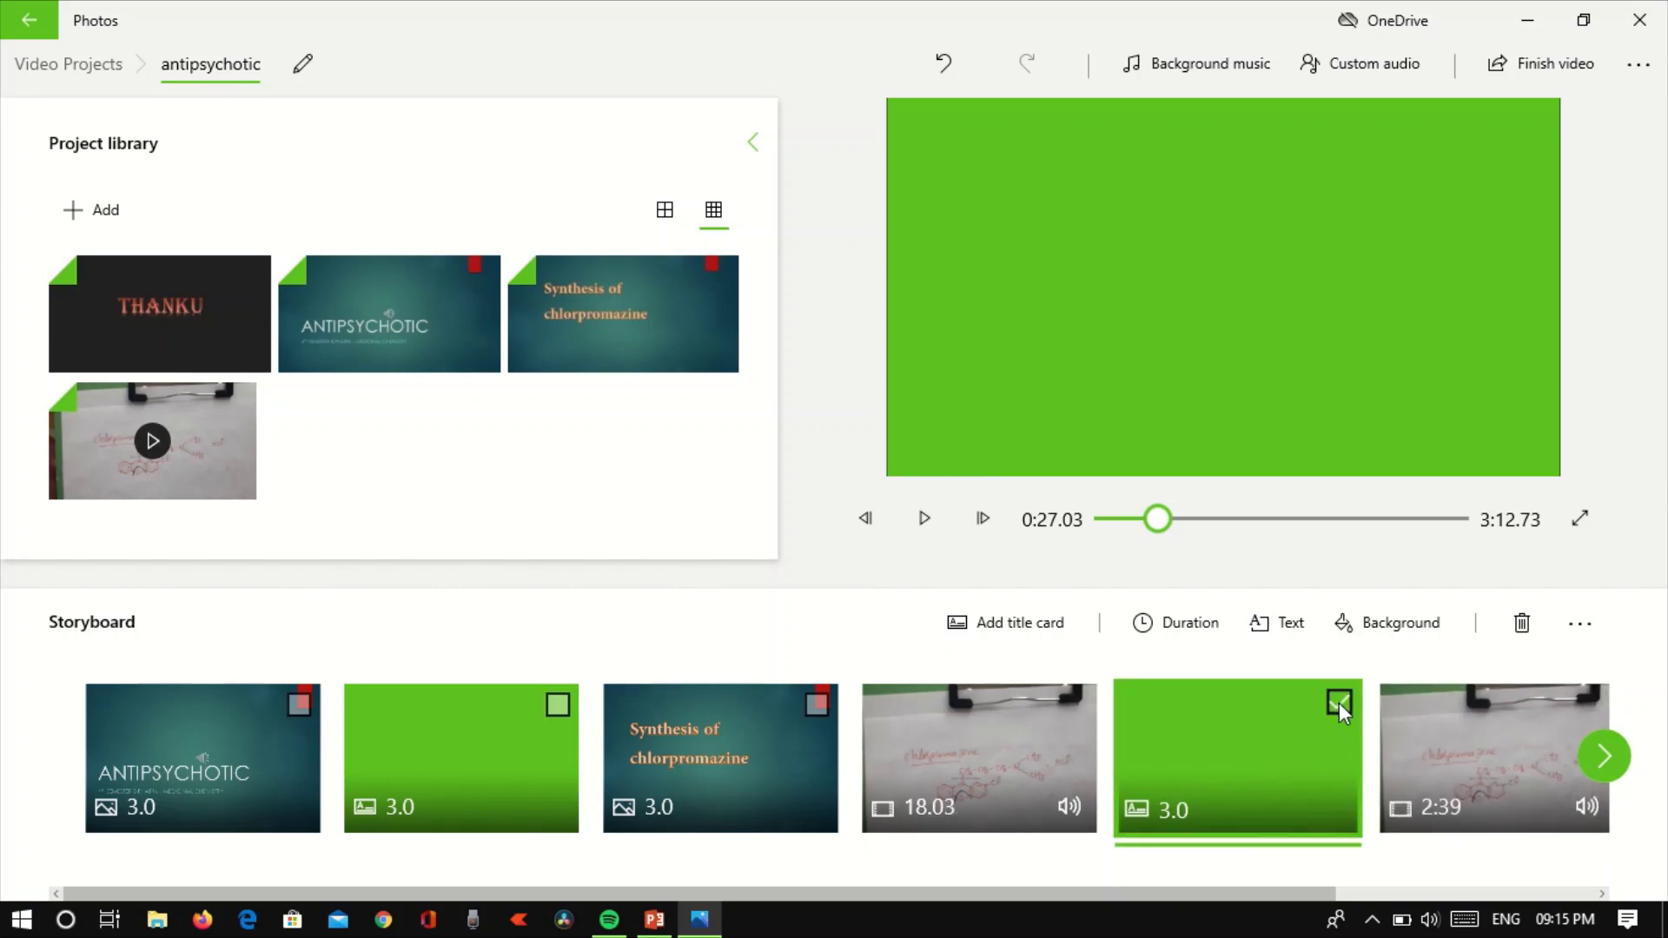
click(1524, 627)
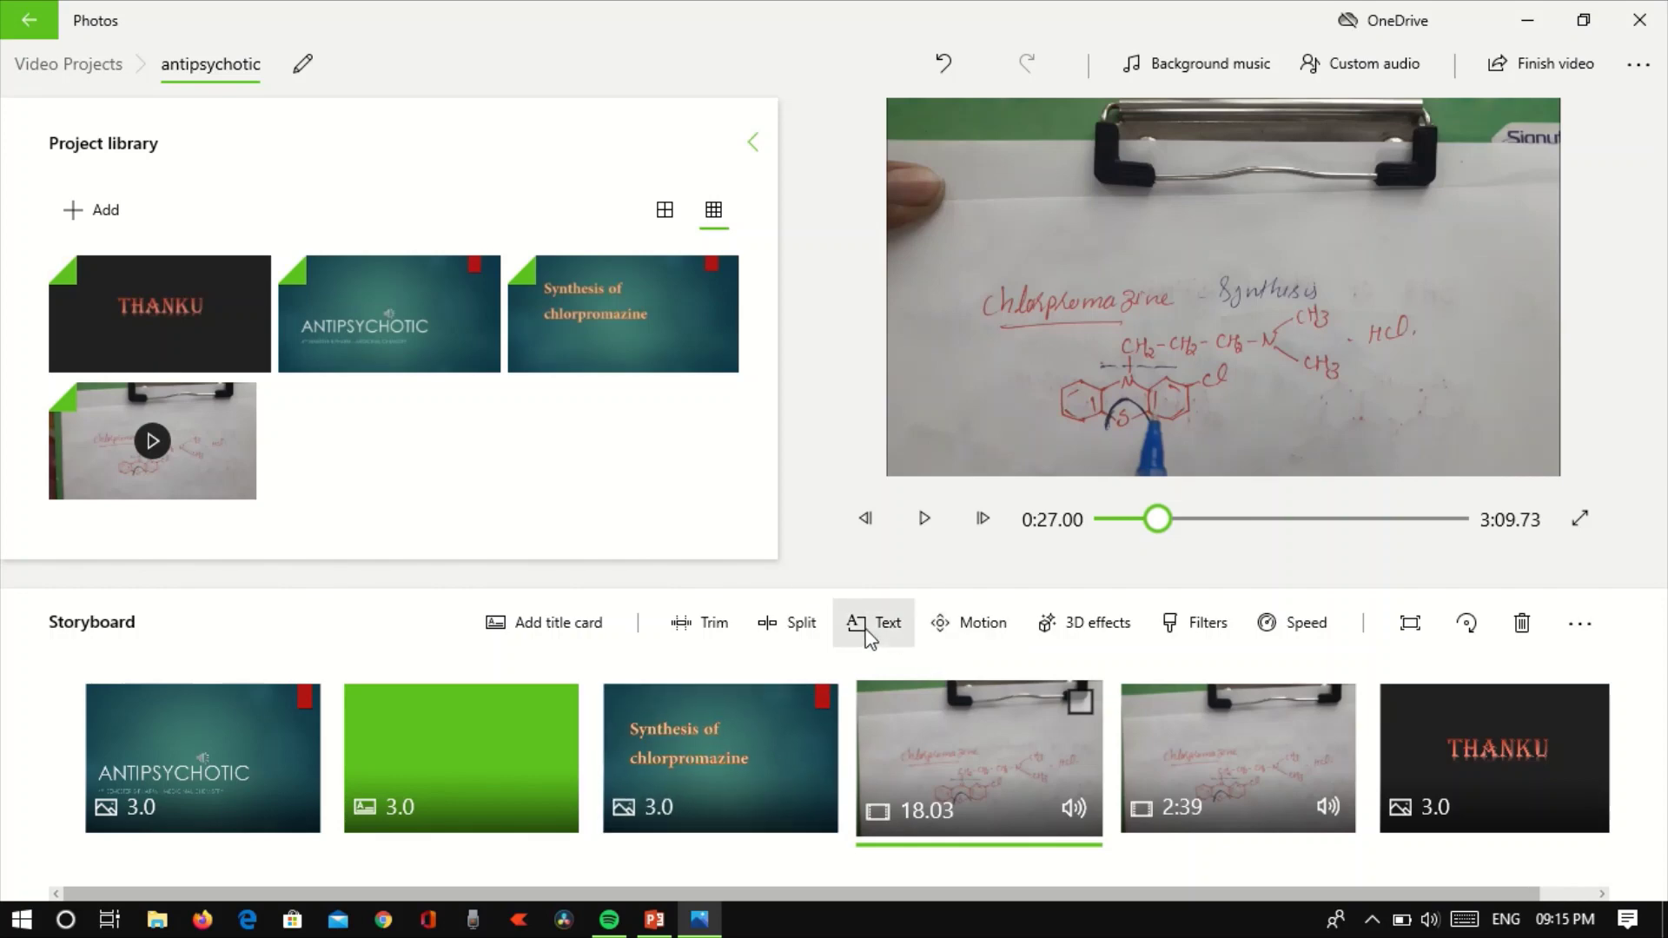
Step: Try the Zoom in centre, Zoom out centre and Zoom in left motions on the 18-second clip, and set its motion back to None
click(996, 628)
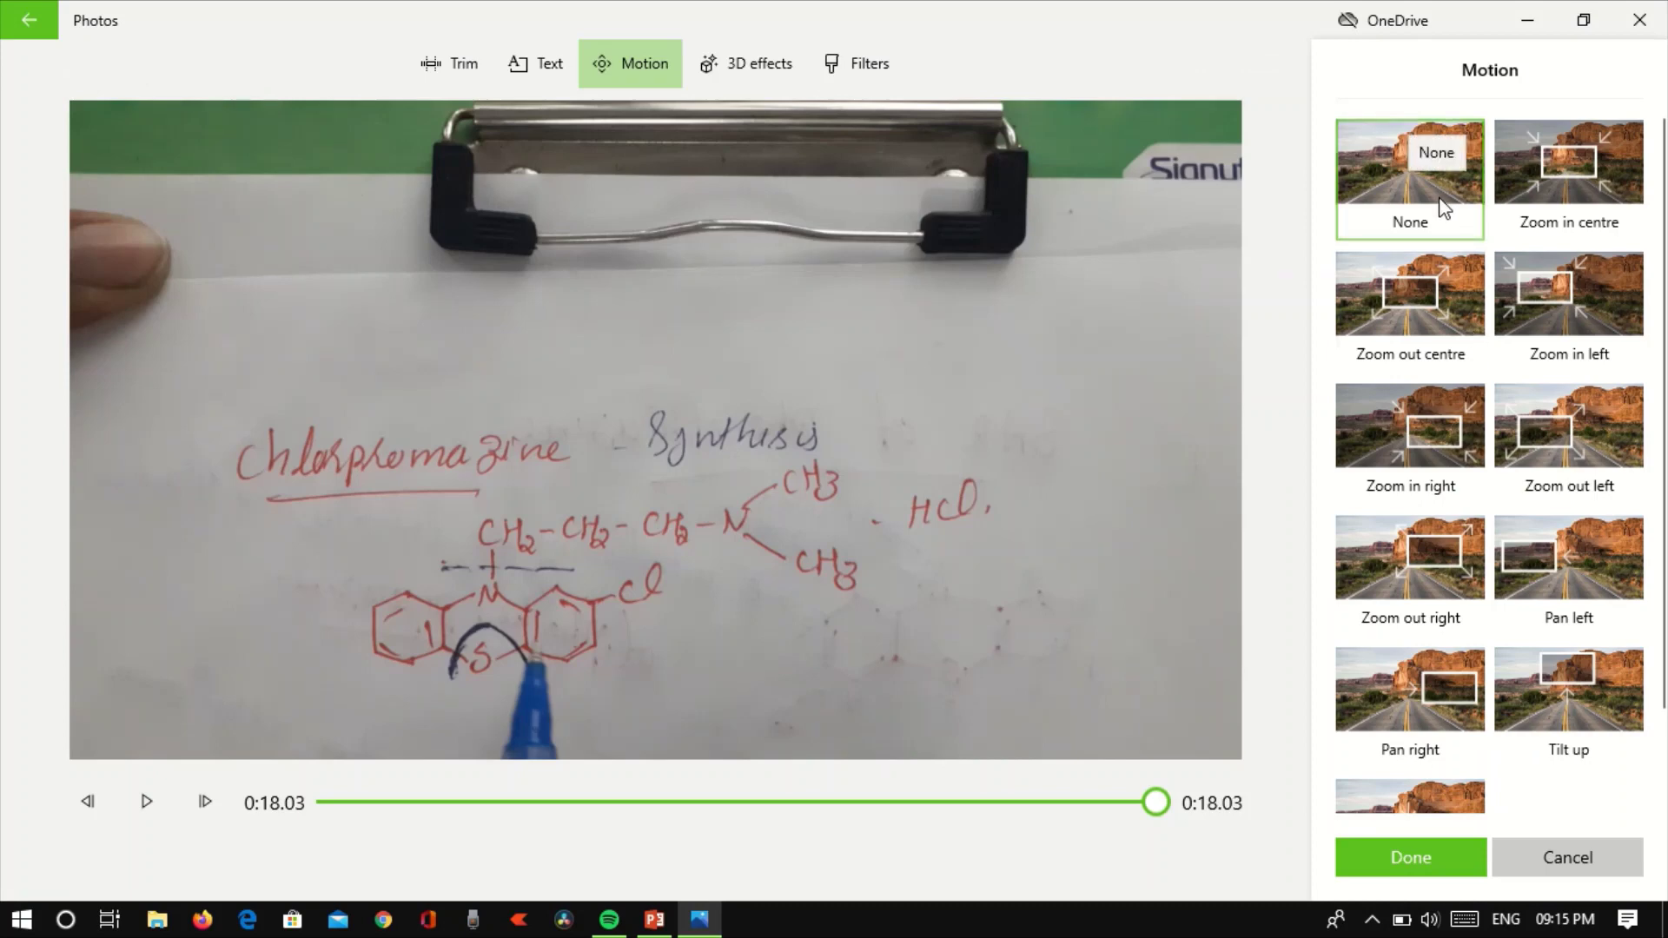
click(1582, 159)
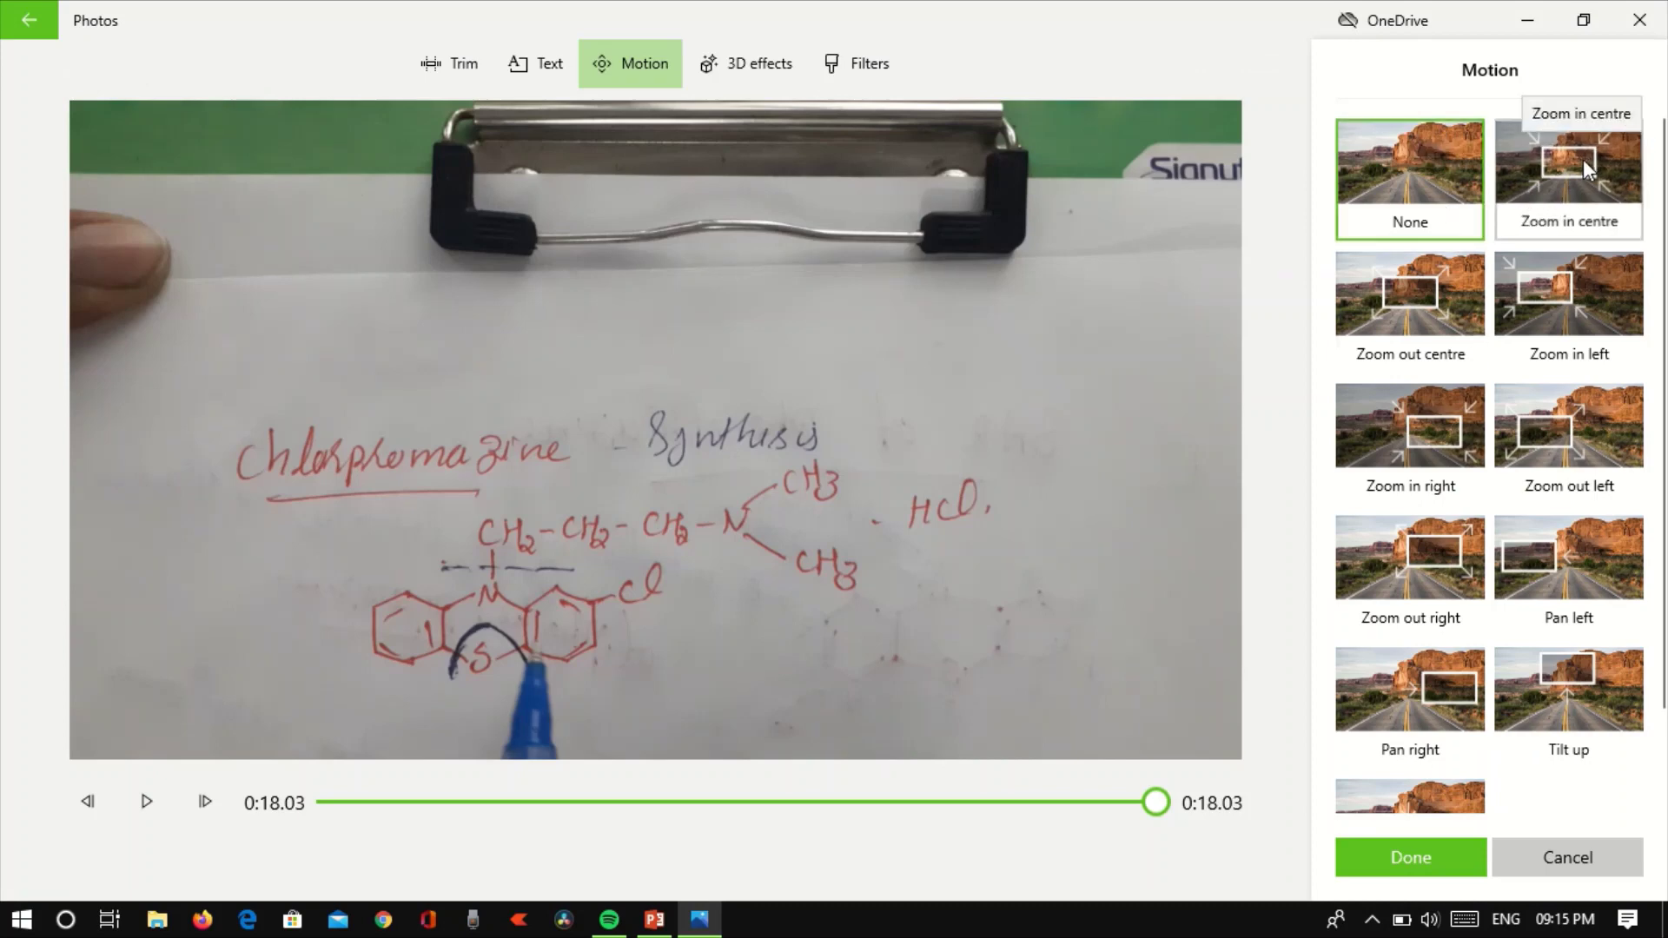
click(1403, 313)
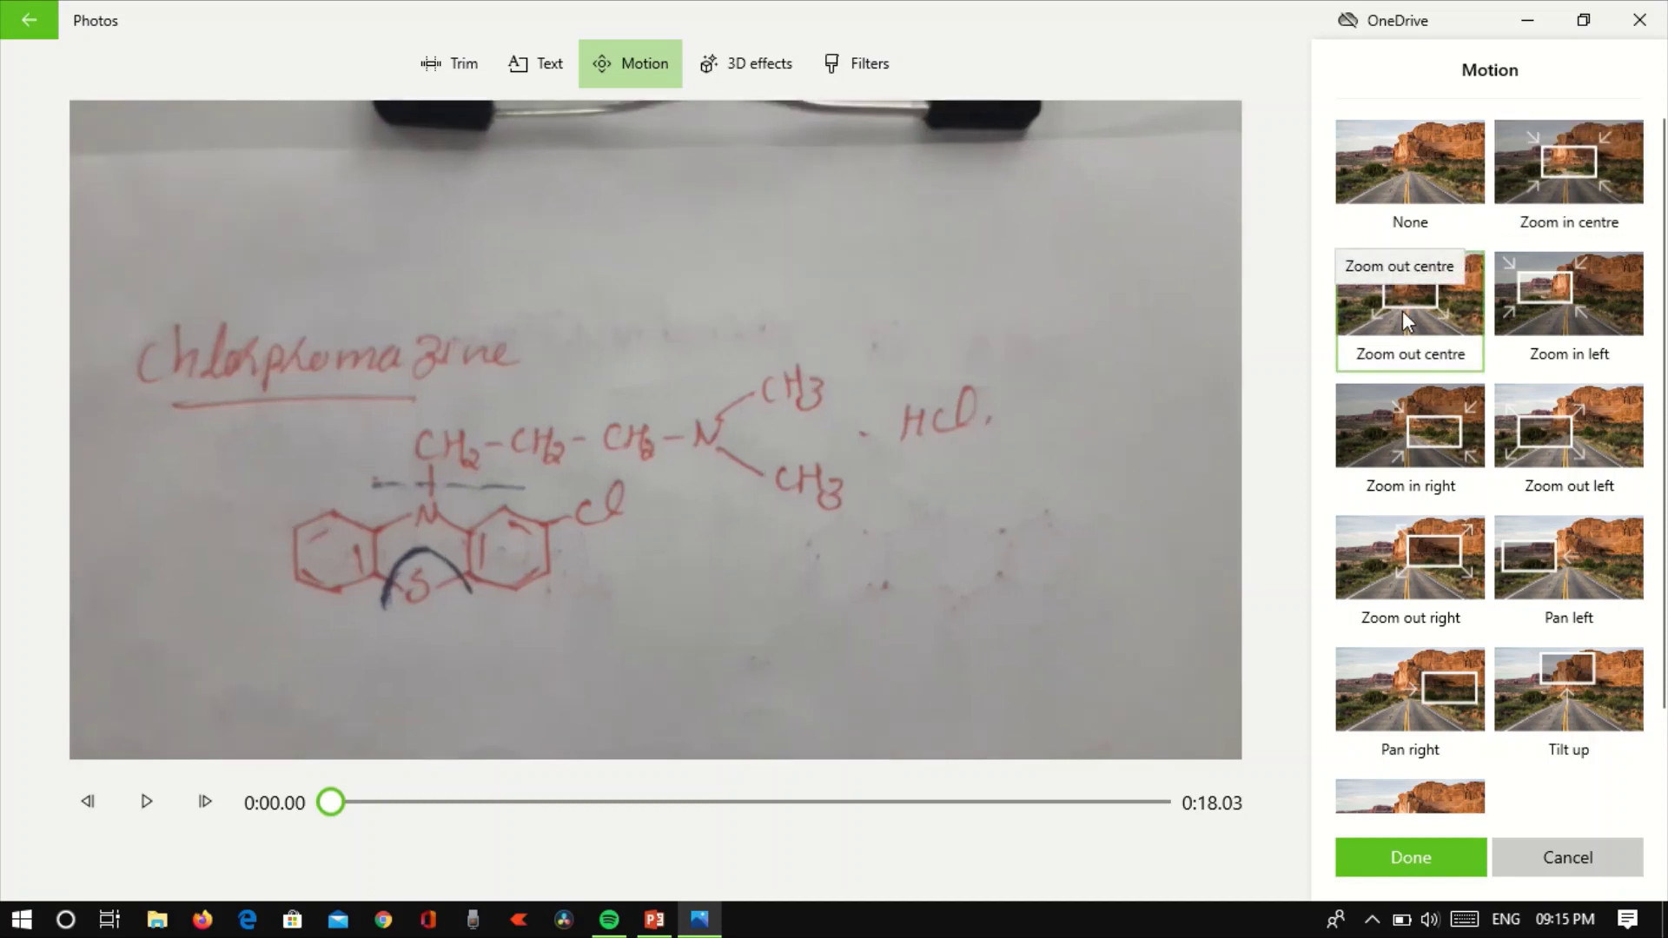
click(1572, 288)
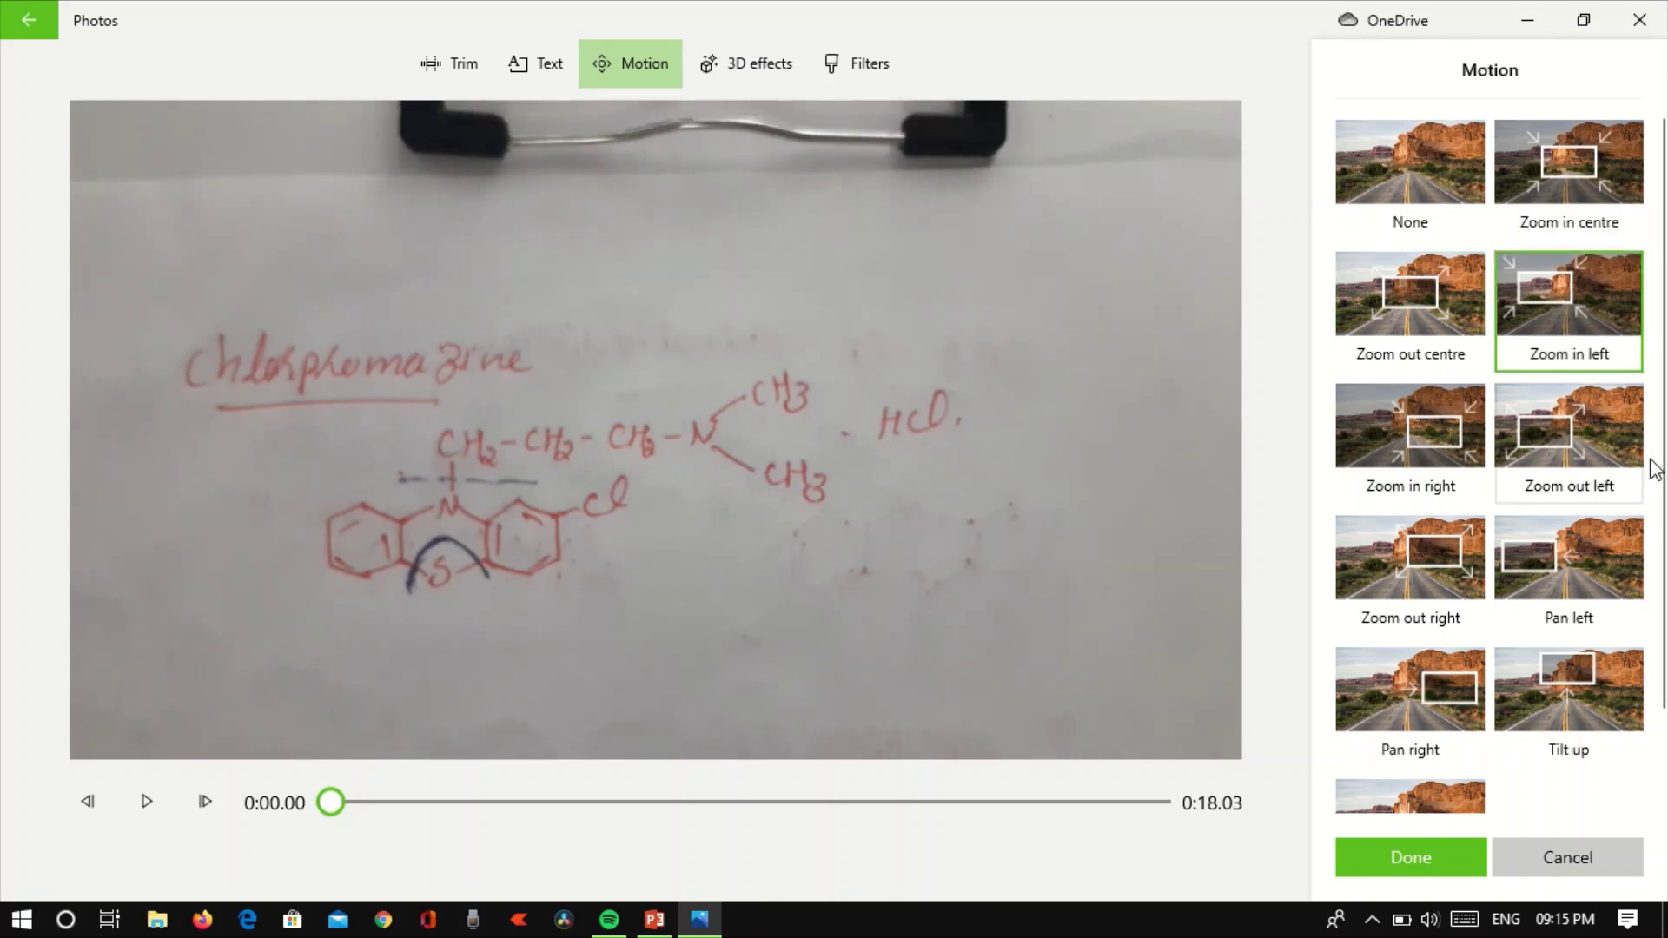
scroll(1658, 477, down, 1)
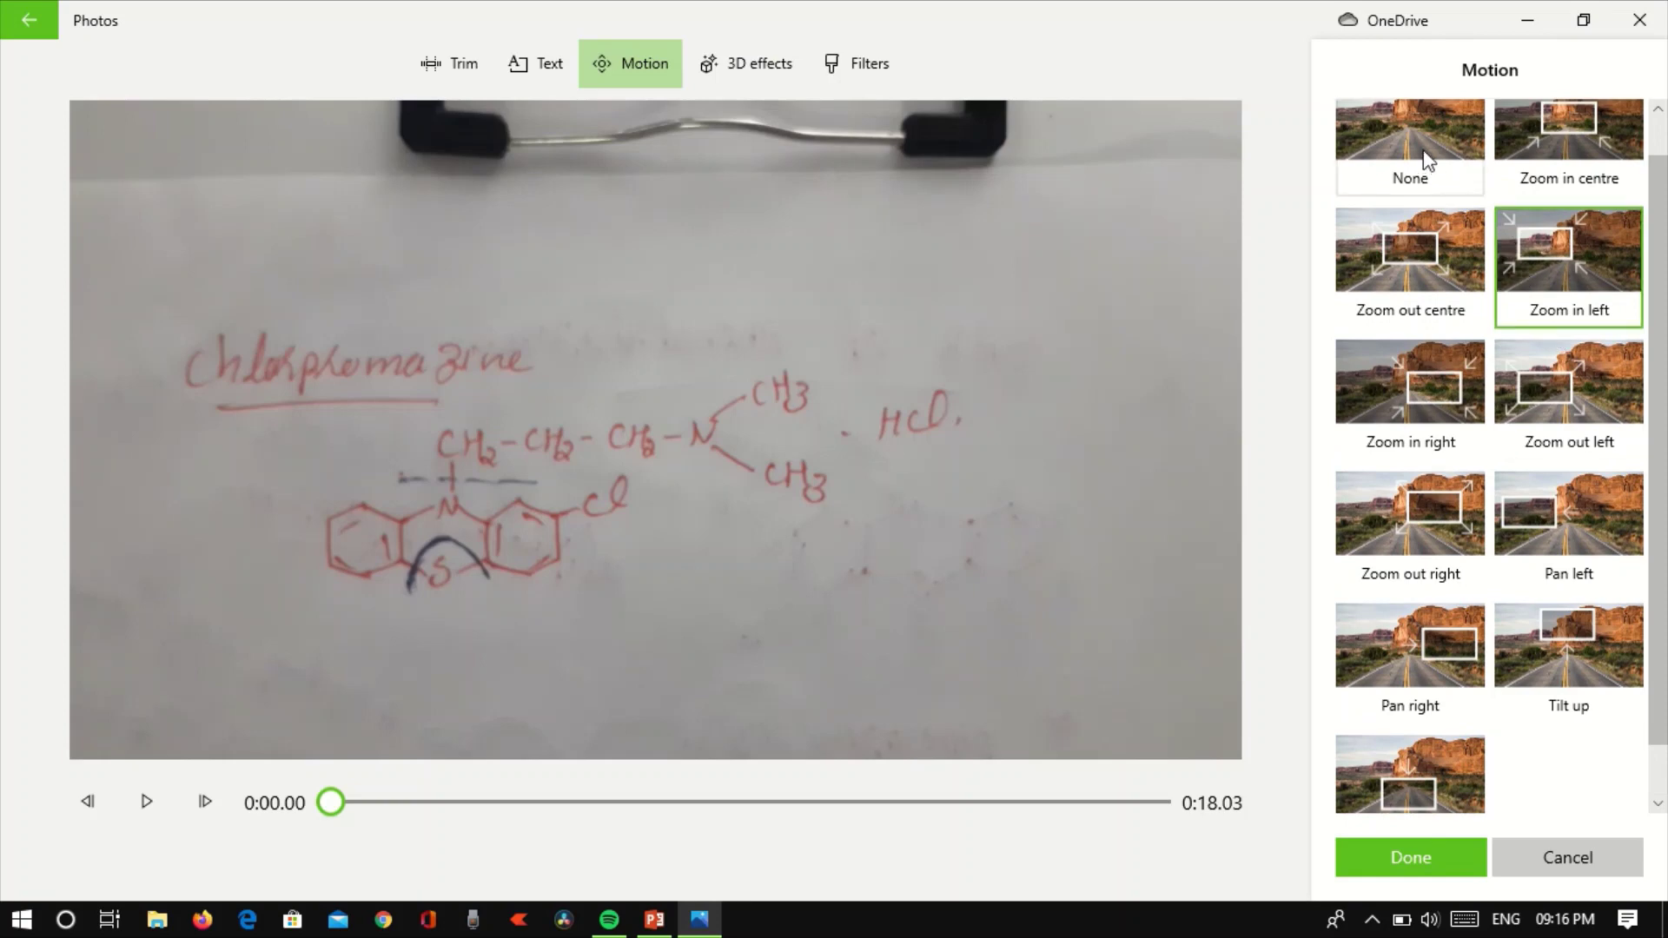
click(1423, 157)
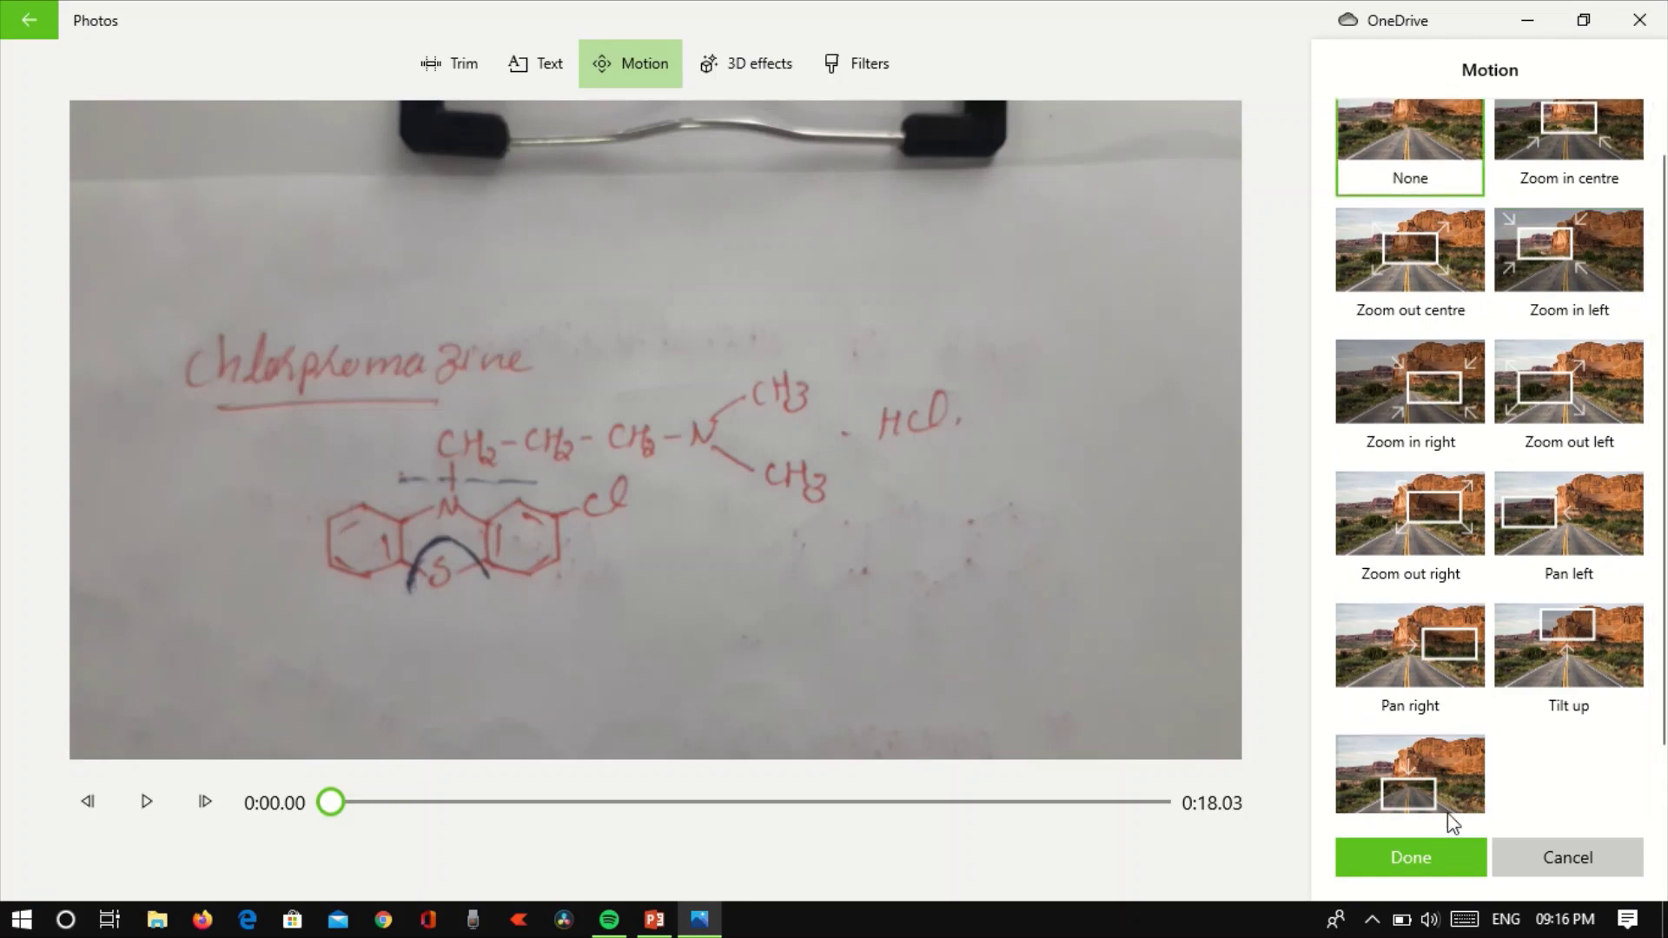
Step: Add the Glint 3D effect to the 18-second clip and place it on the blank paper just below and right of the HCl label
click(766, 68)
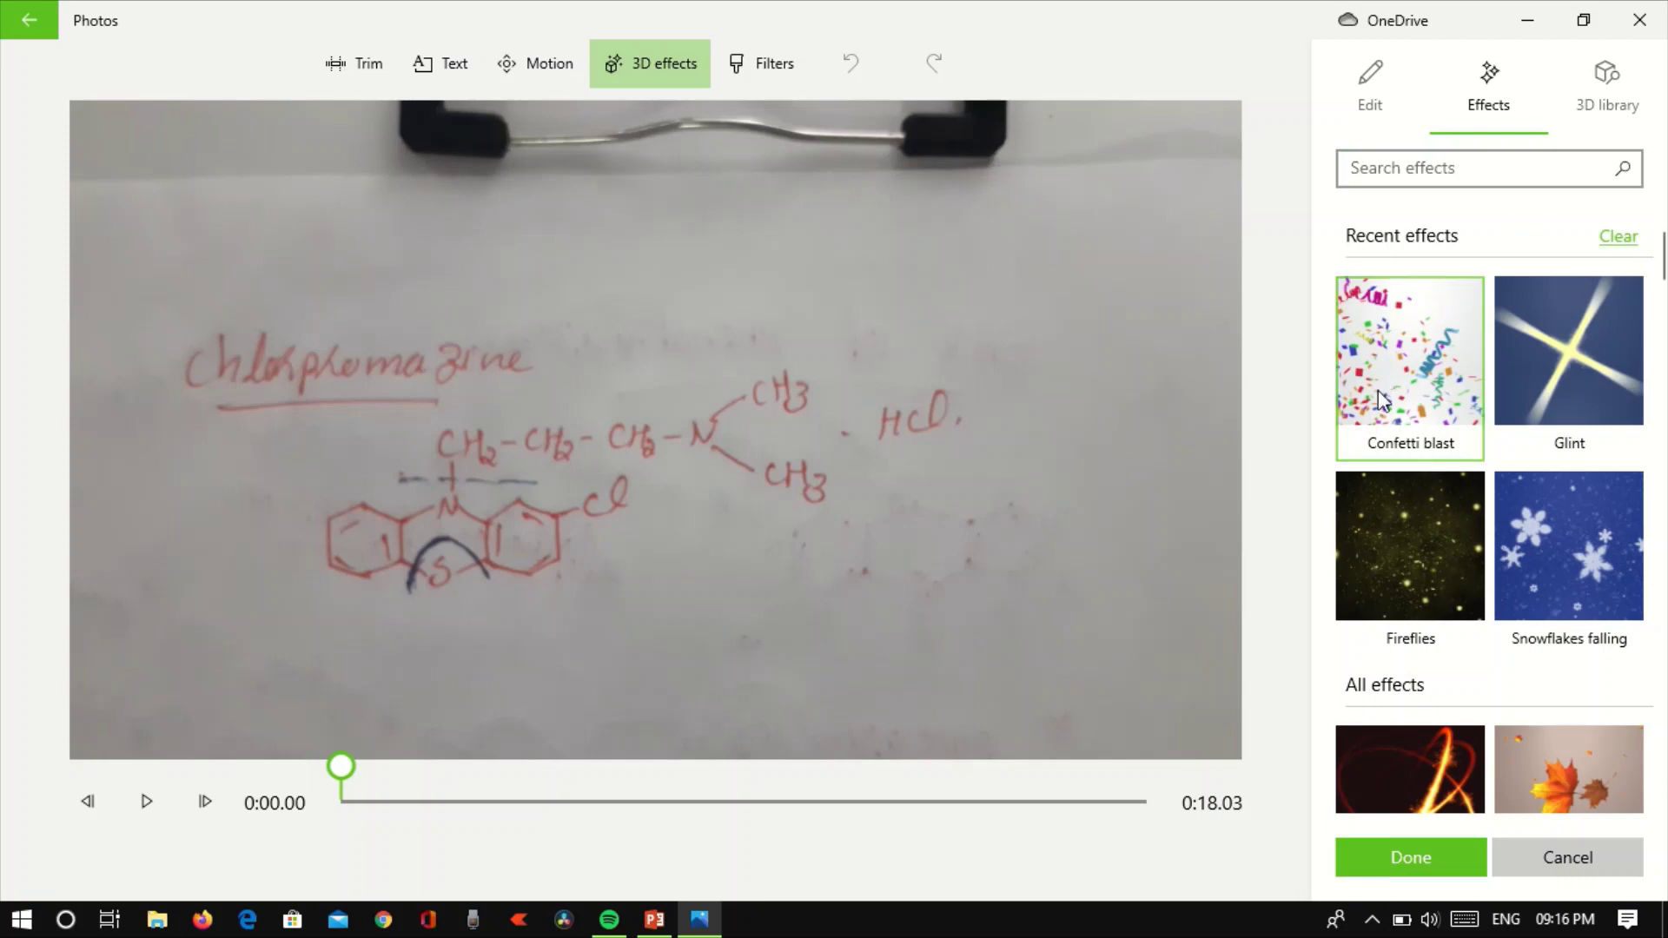
click(1583, 358)
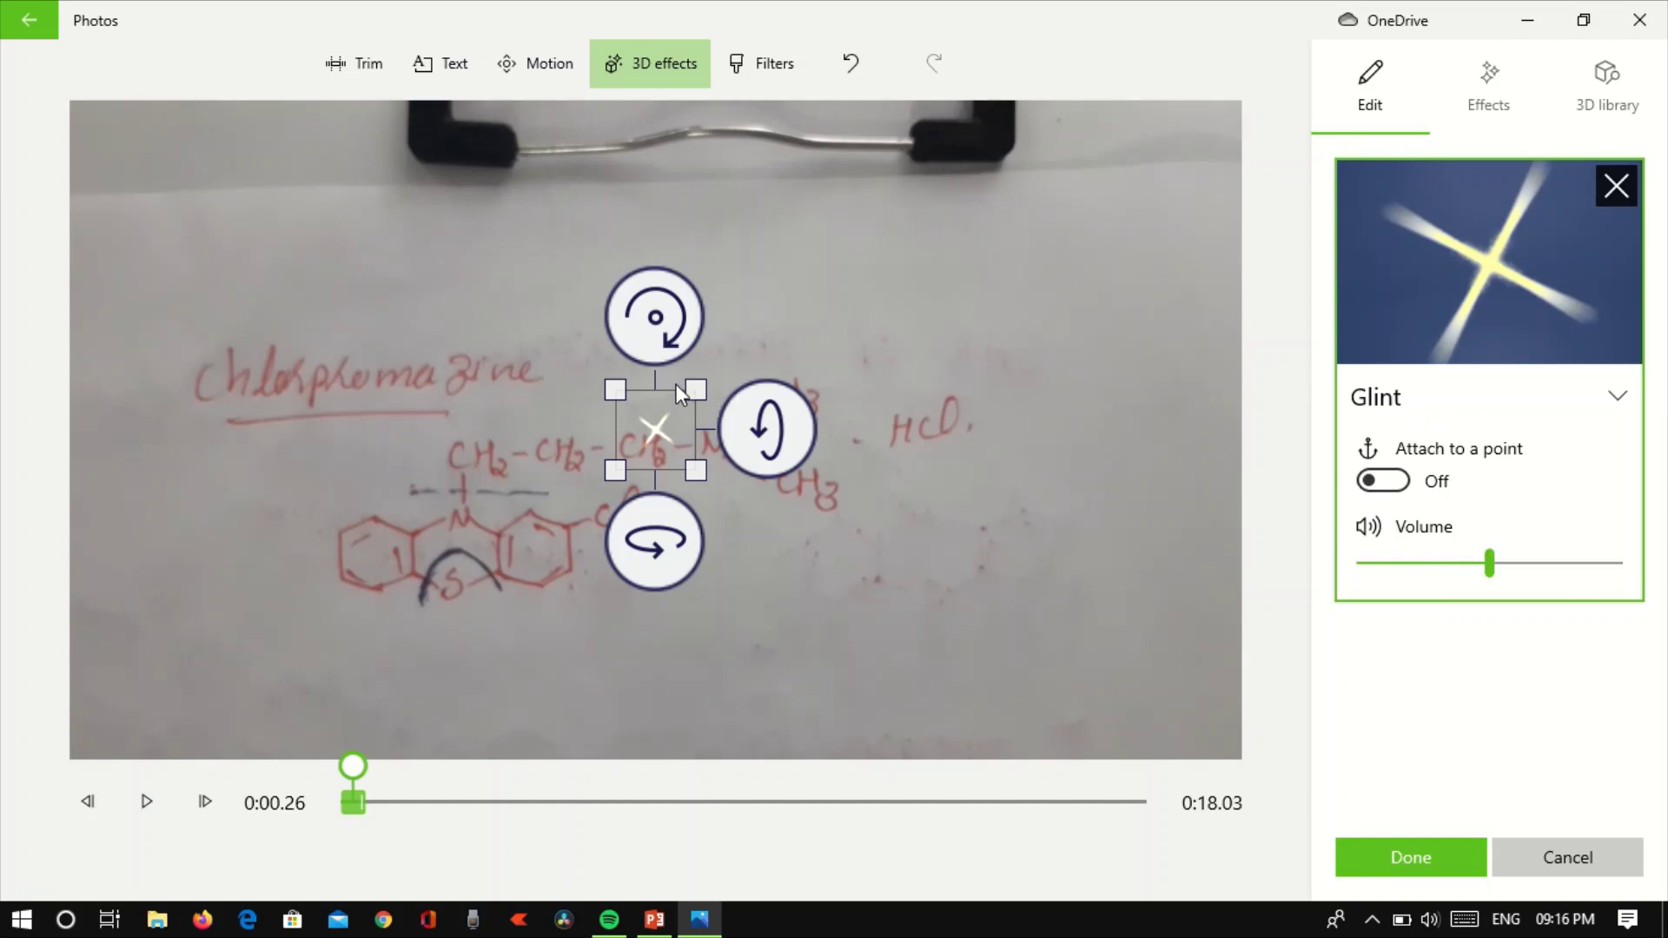
drag(662, 417, 1049, 452)
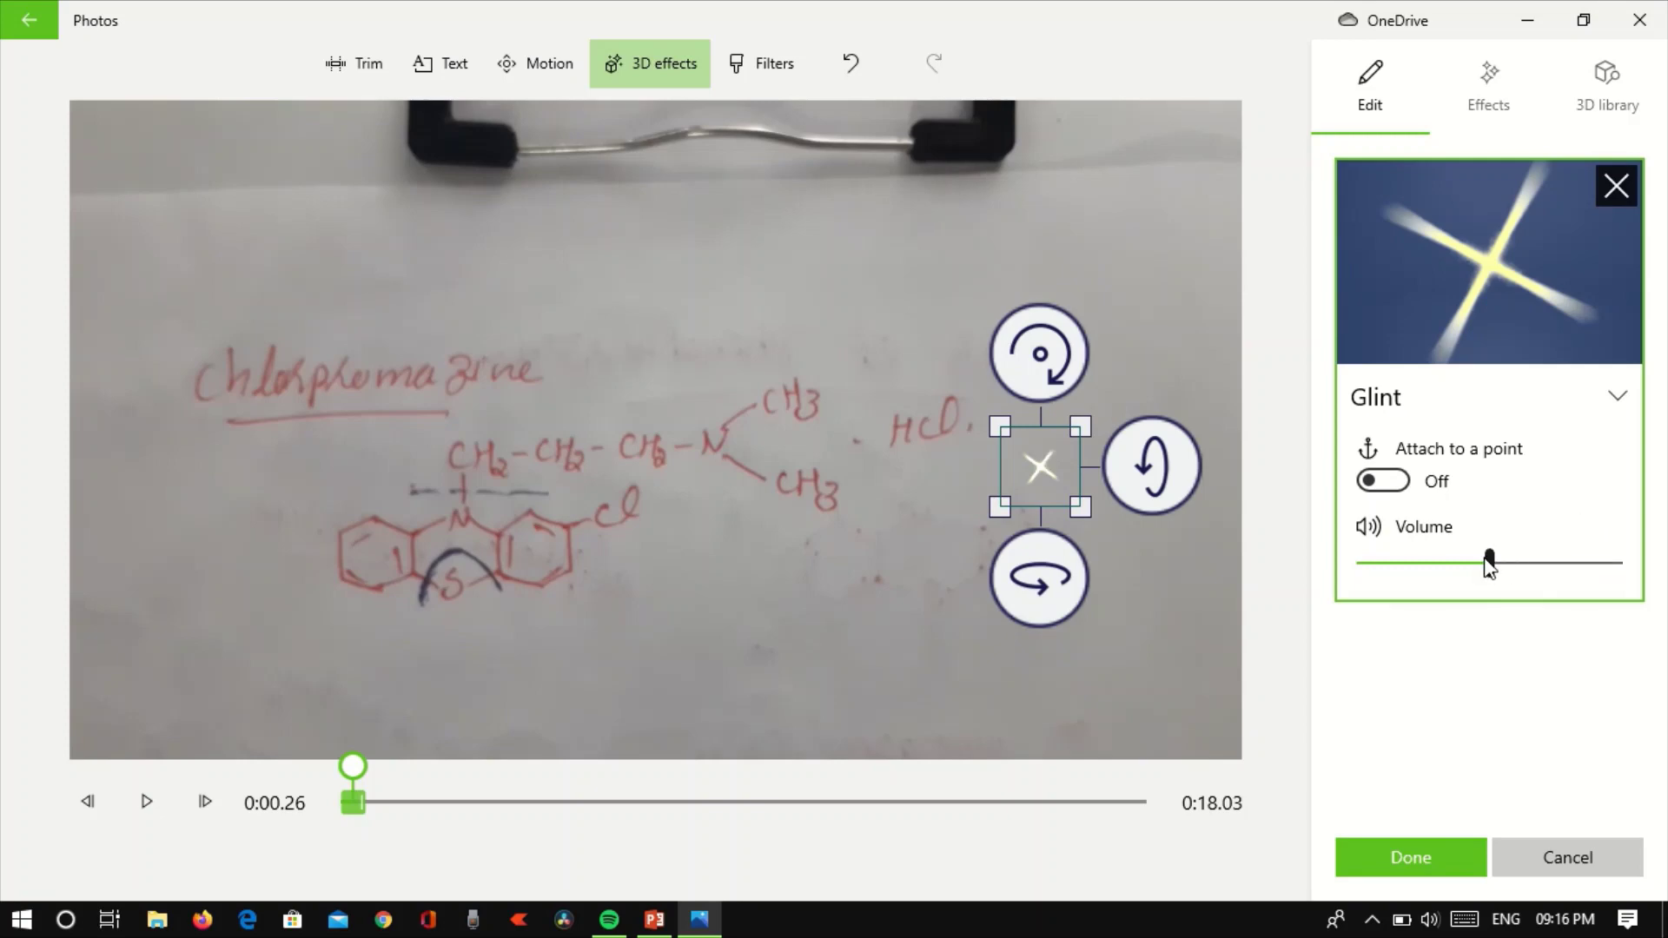
Step: Set the Glint effect's volume slightly below the middle, turn on Attach to a point, and save the 3D effect
drag(1488, 563, 1367, 574)
drag(1366, 573, 1476, 573)
click(1400, 483)
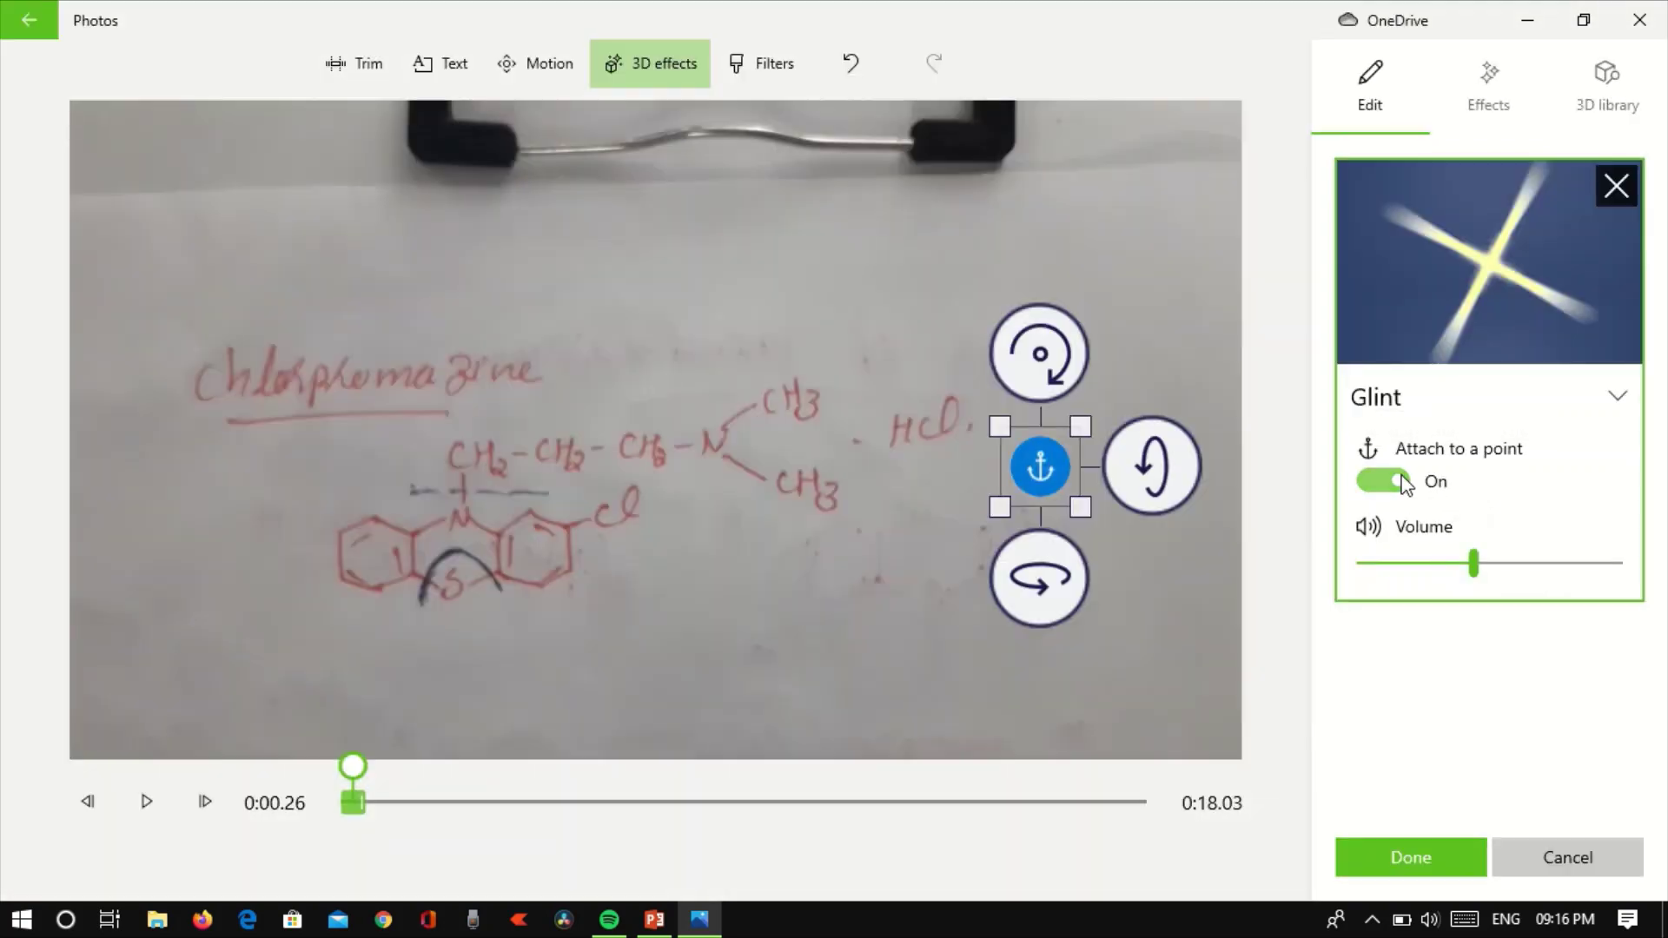
click(1400, 847)
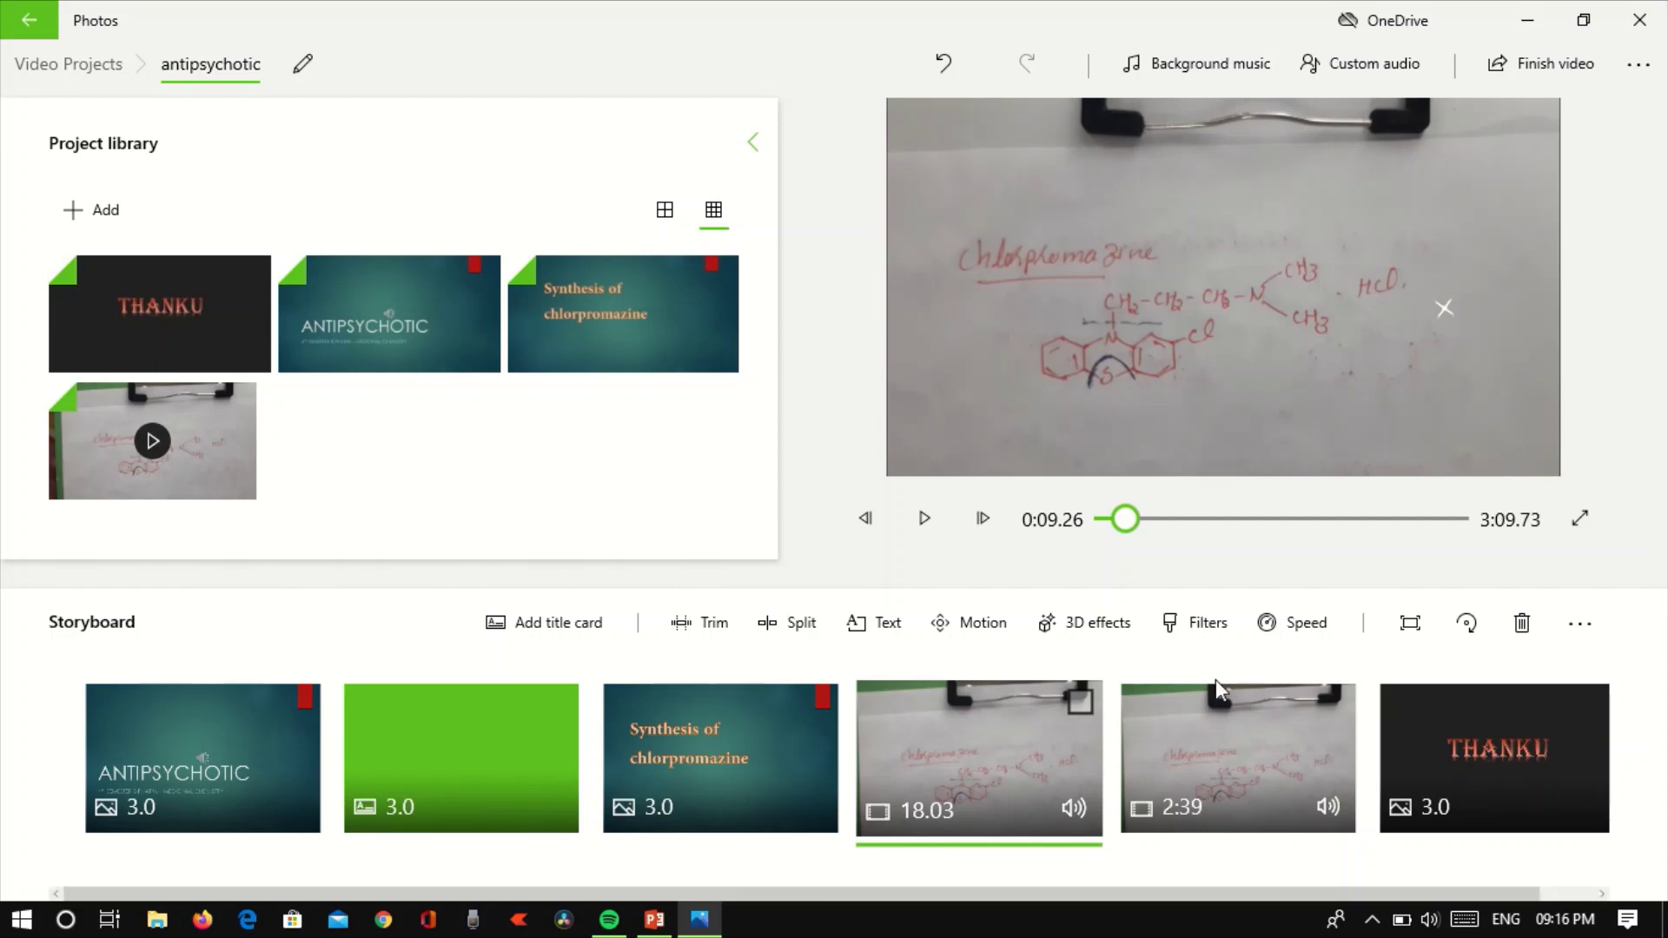
Step: Try filters such as Pearl, Adventure, Denim, Sepia and Iceberg on the 18-second clip, and apply the Classic filter
click(1206, 625)
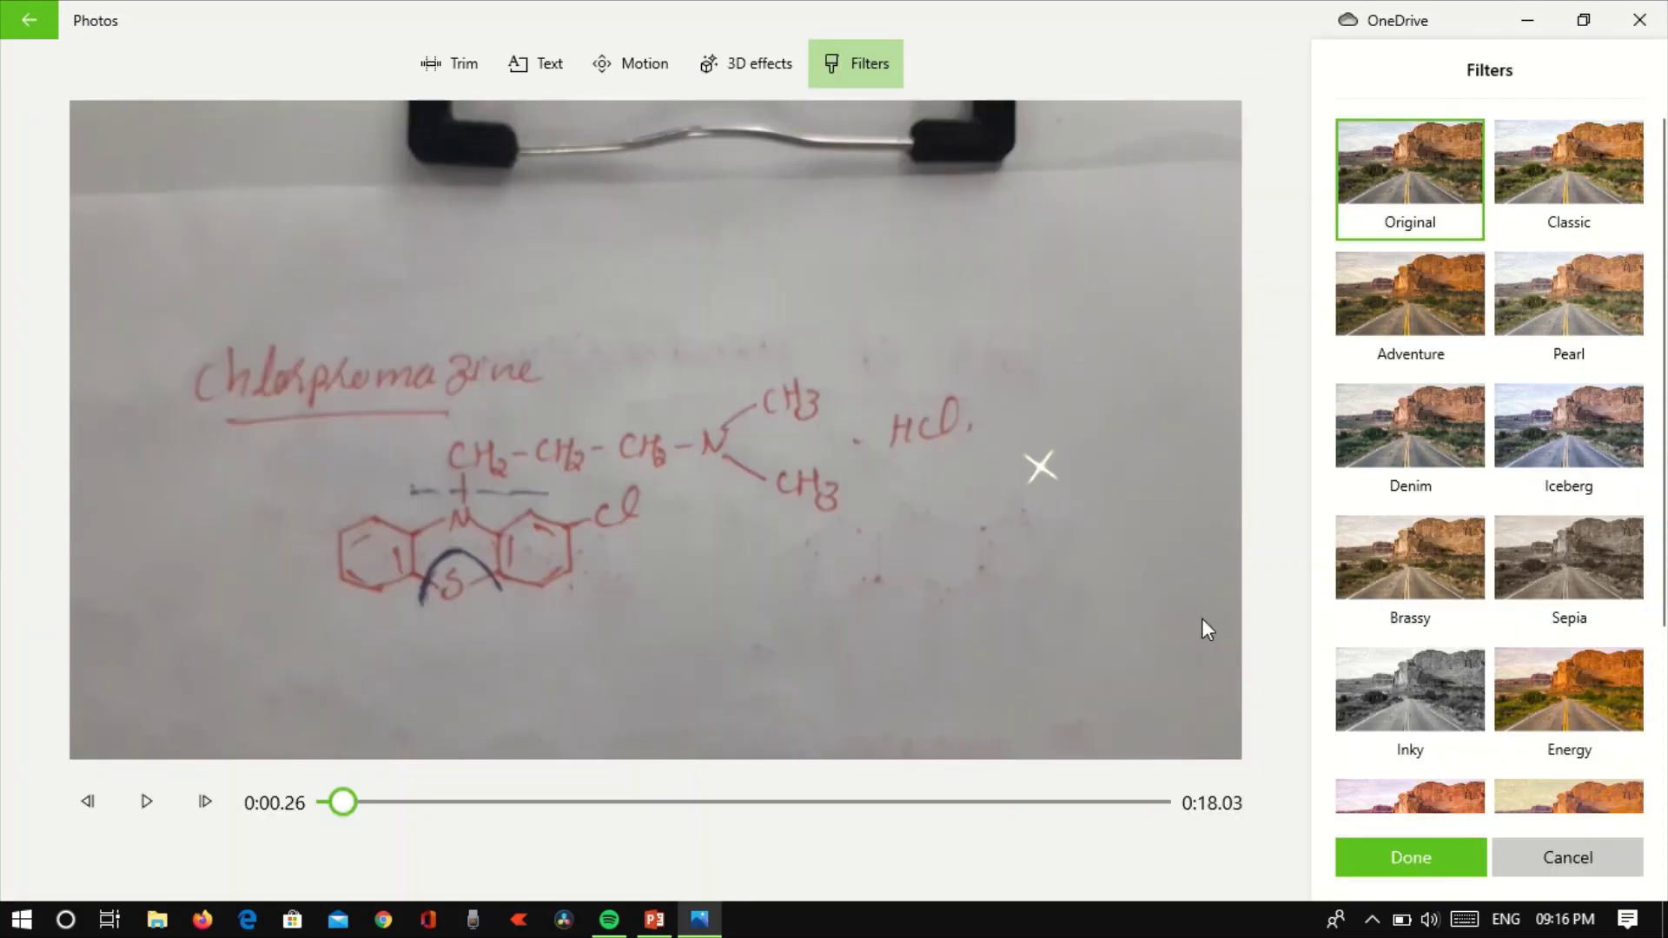
click(1586, 145)
click(1560, 301)
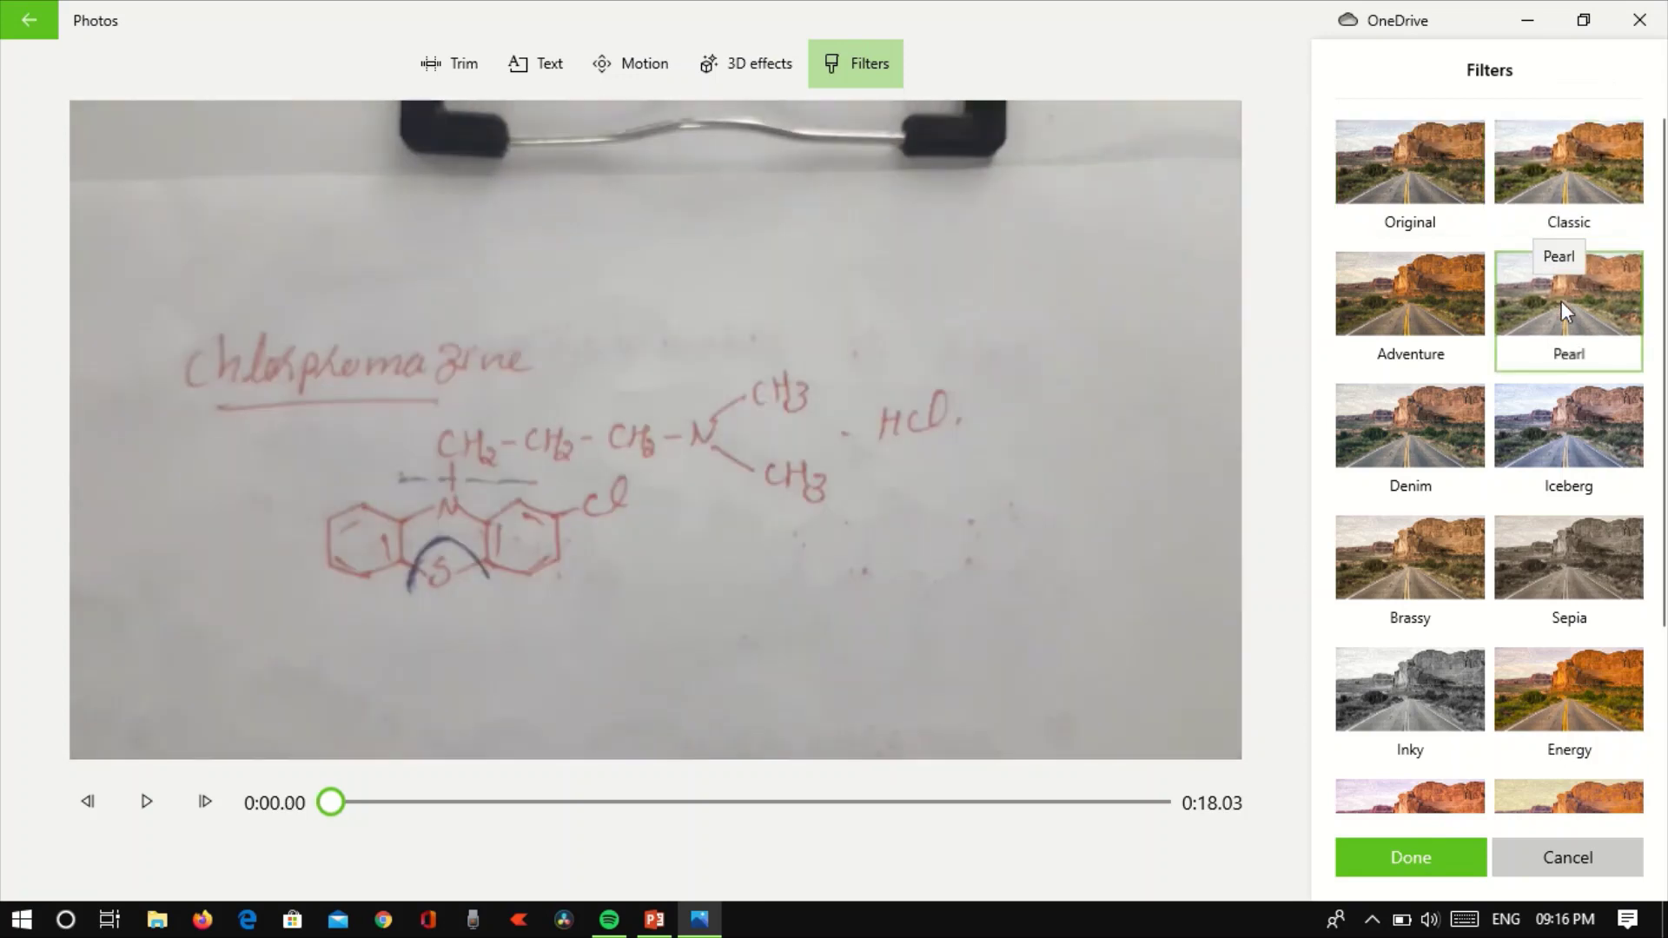
click(1419, 304)
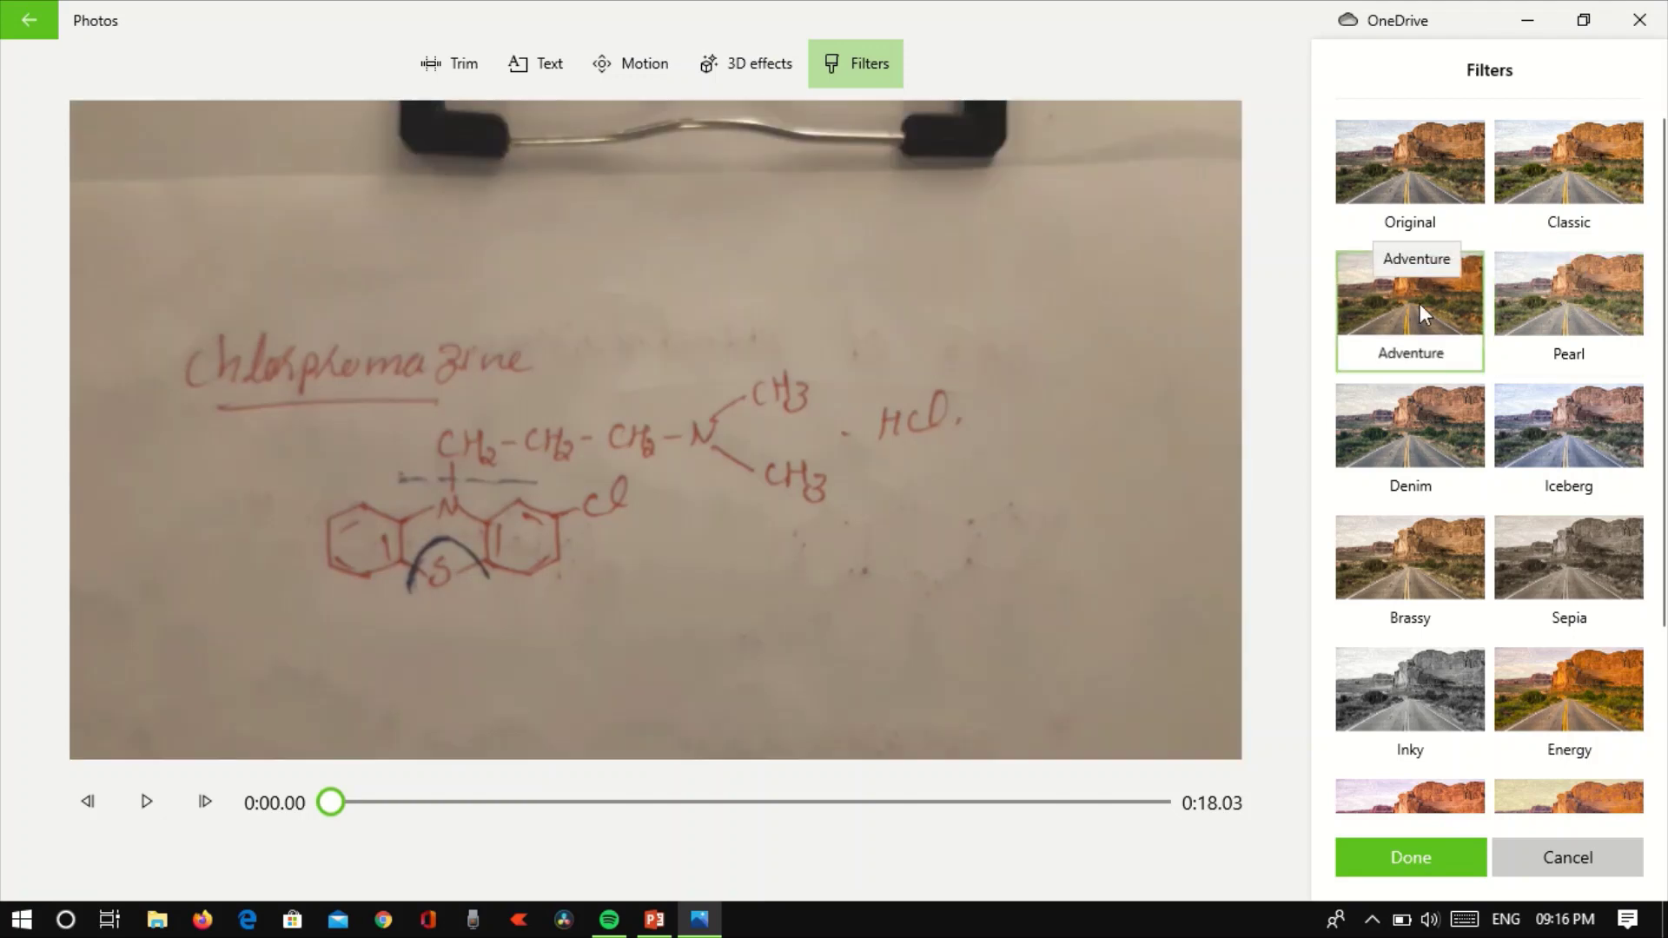
click(1397, 424)
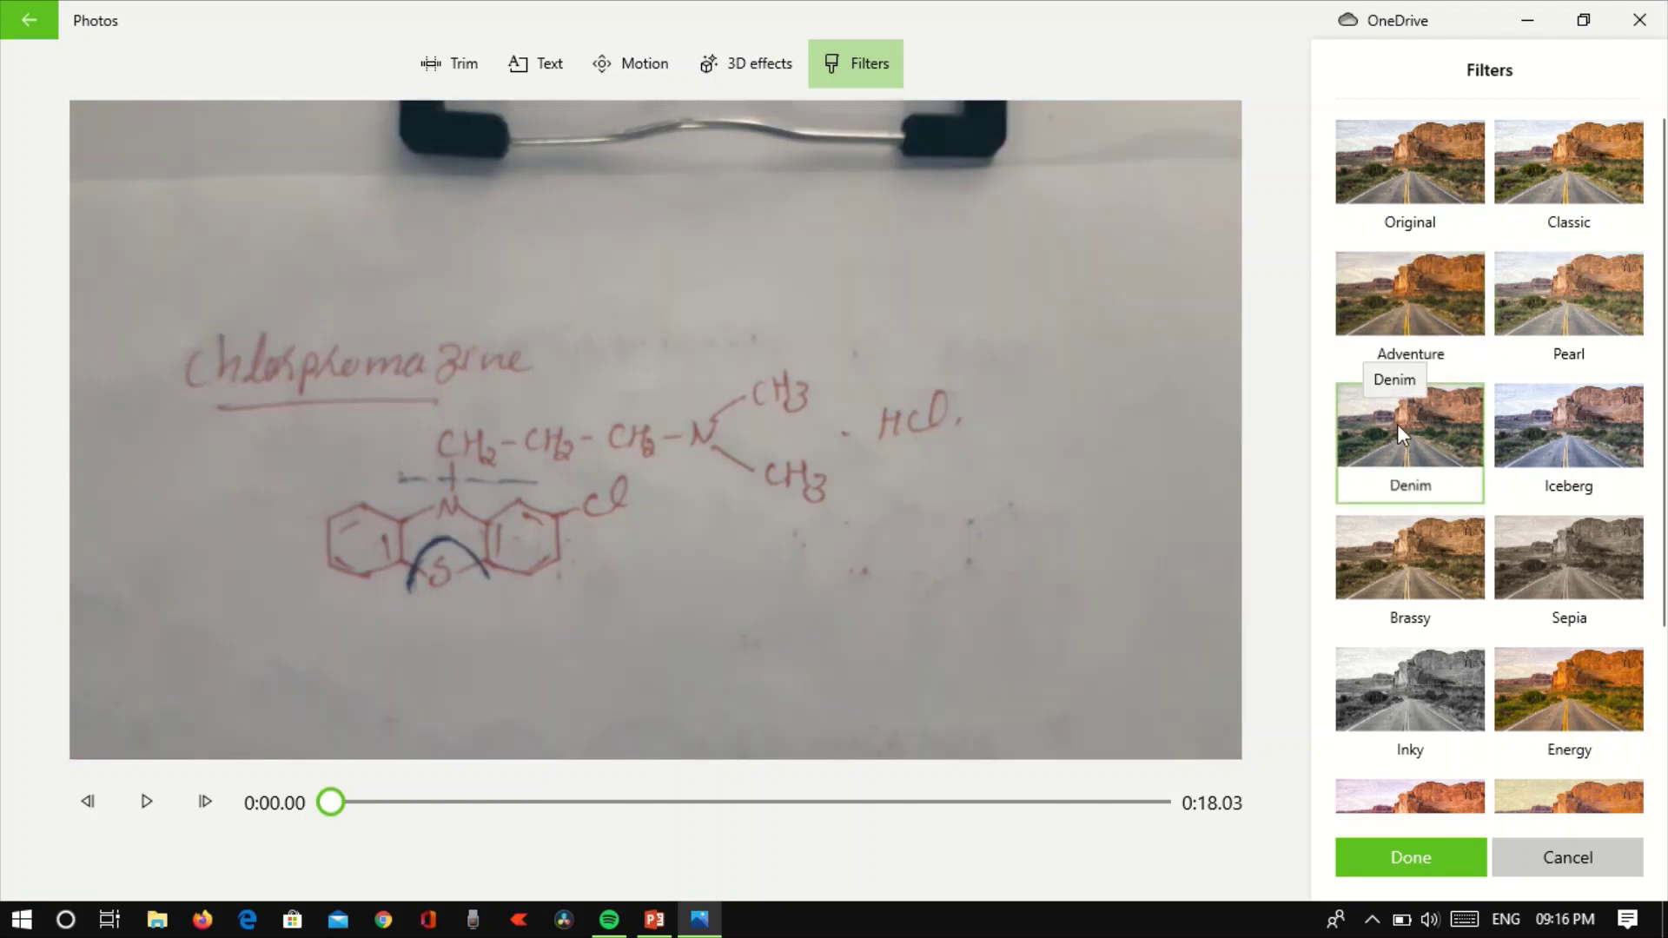
click(1567, 417)
click(1539, 548)
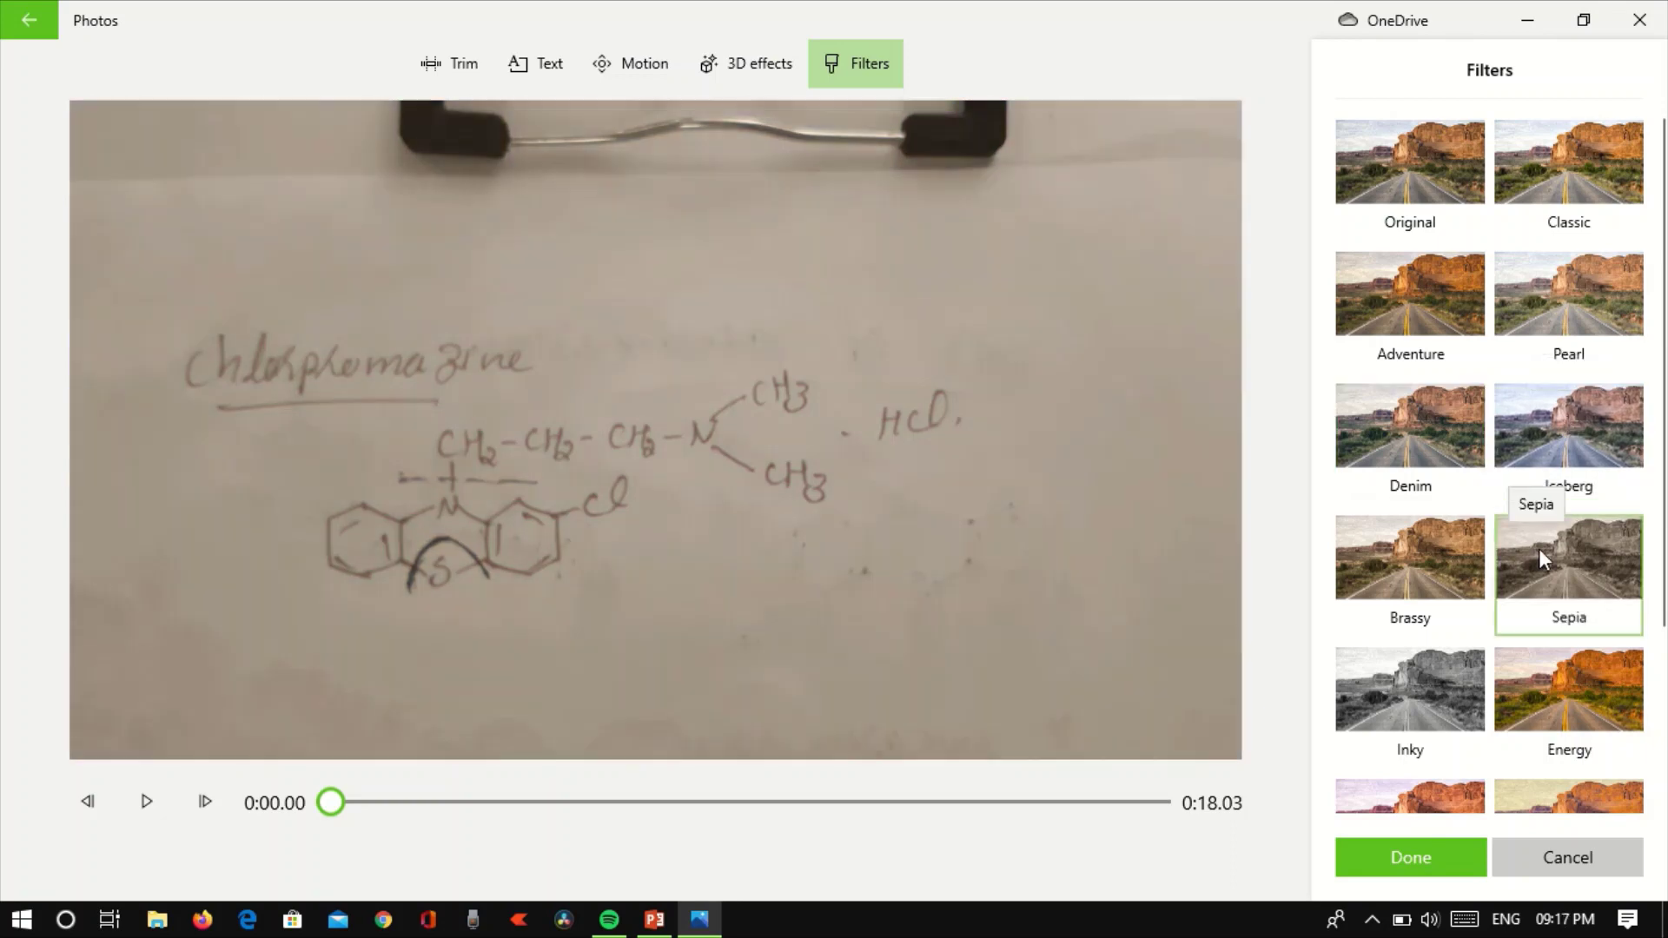
click(1393, 548)
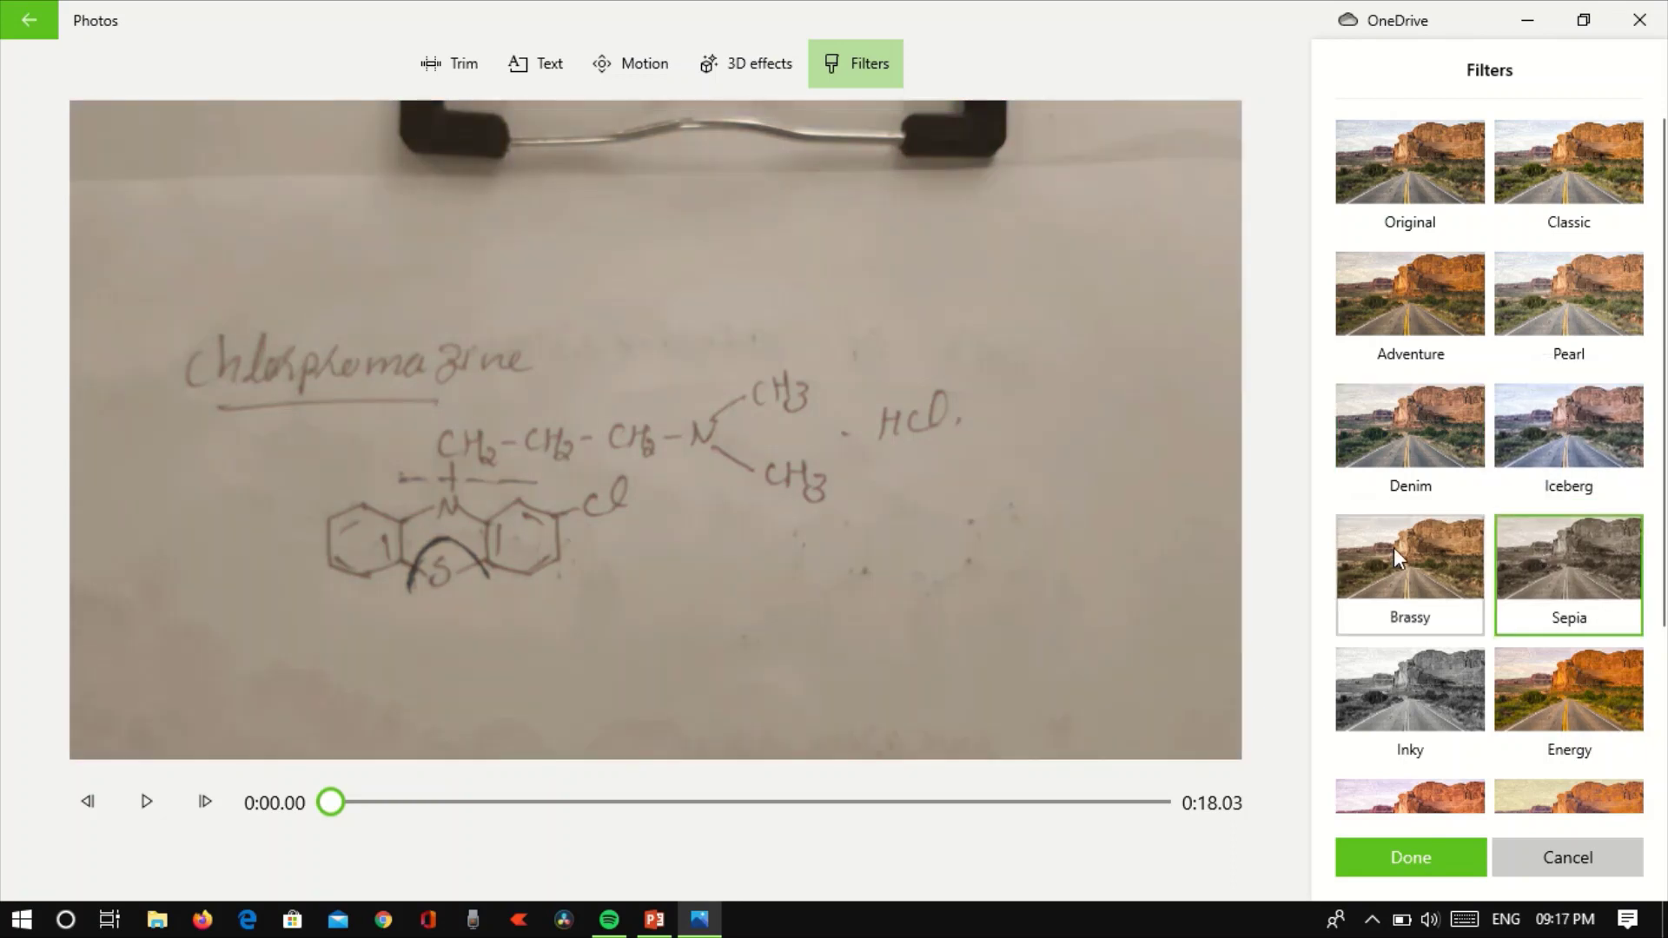
click(1567, 439)
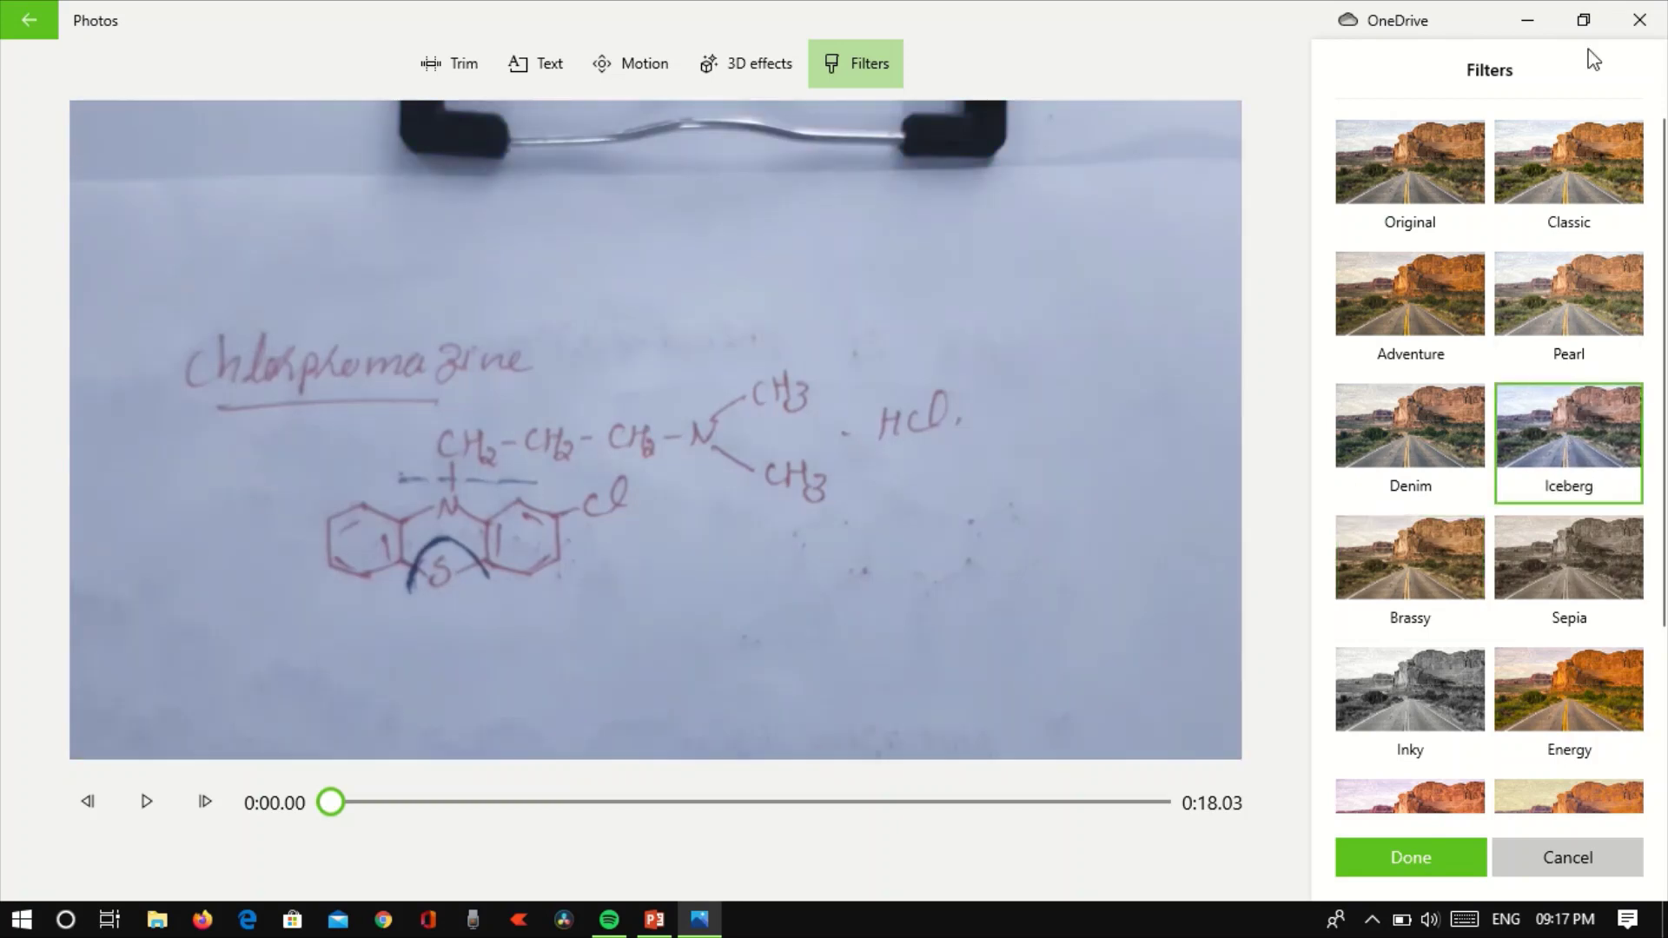
click(1409, 158)
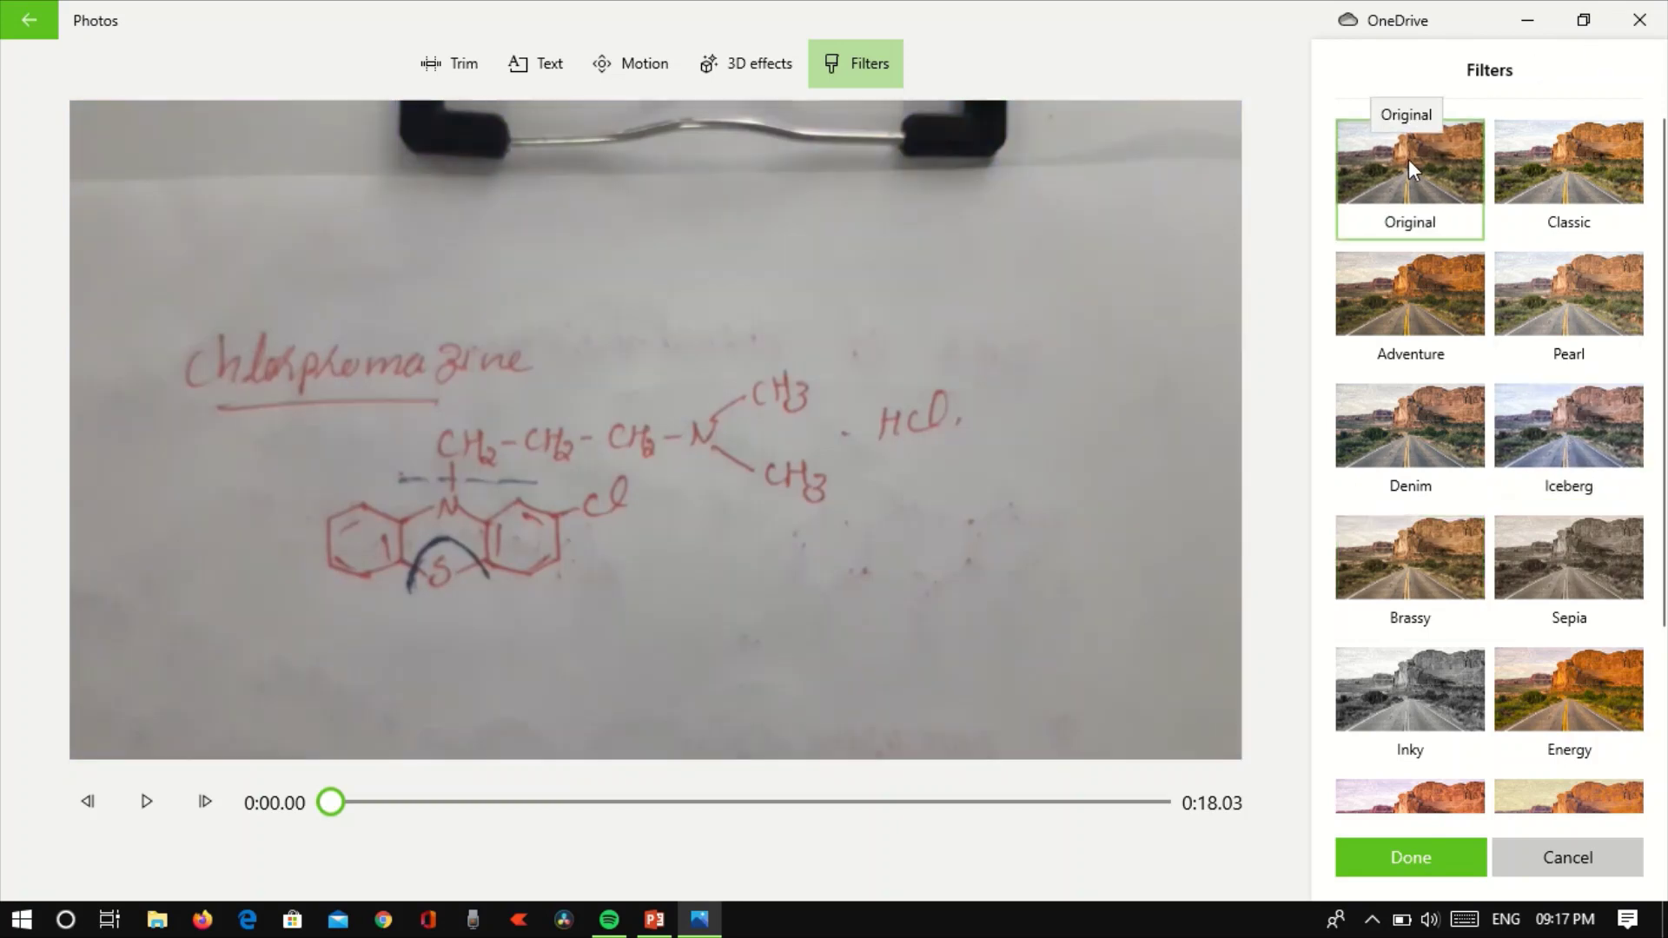
click(1583, 155)
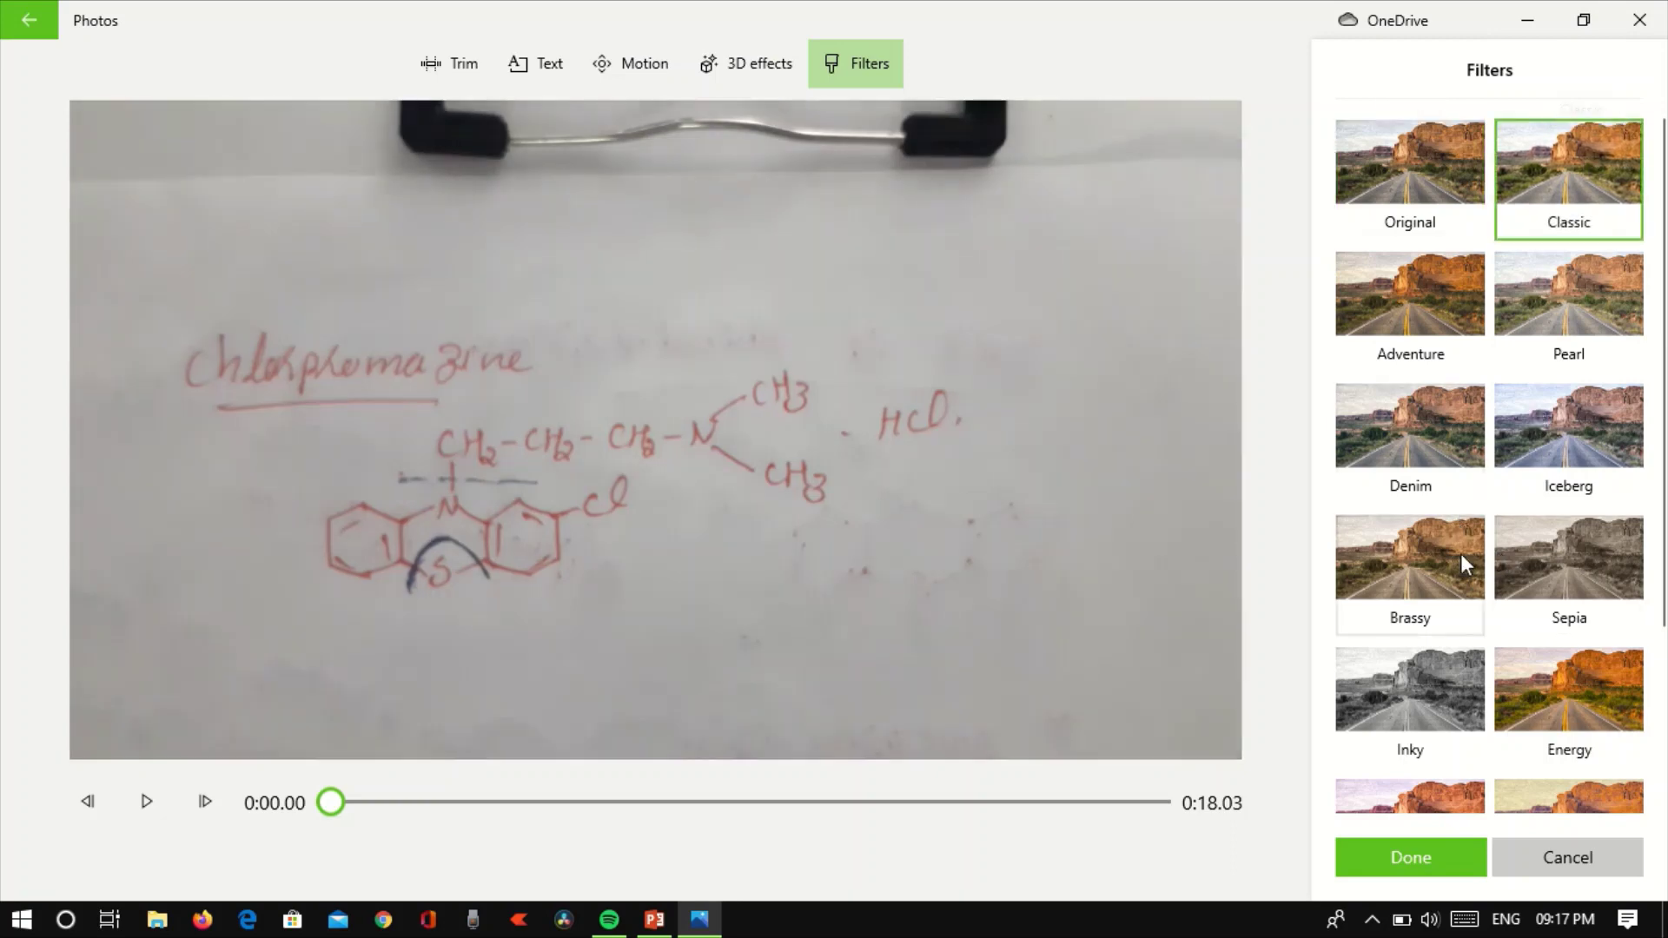
click(1385, 849)
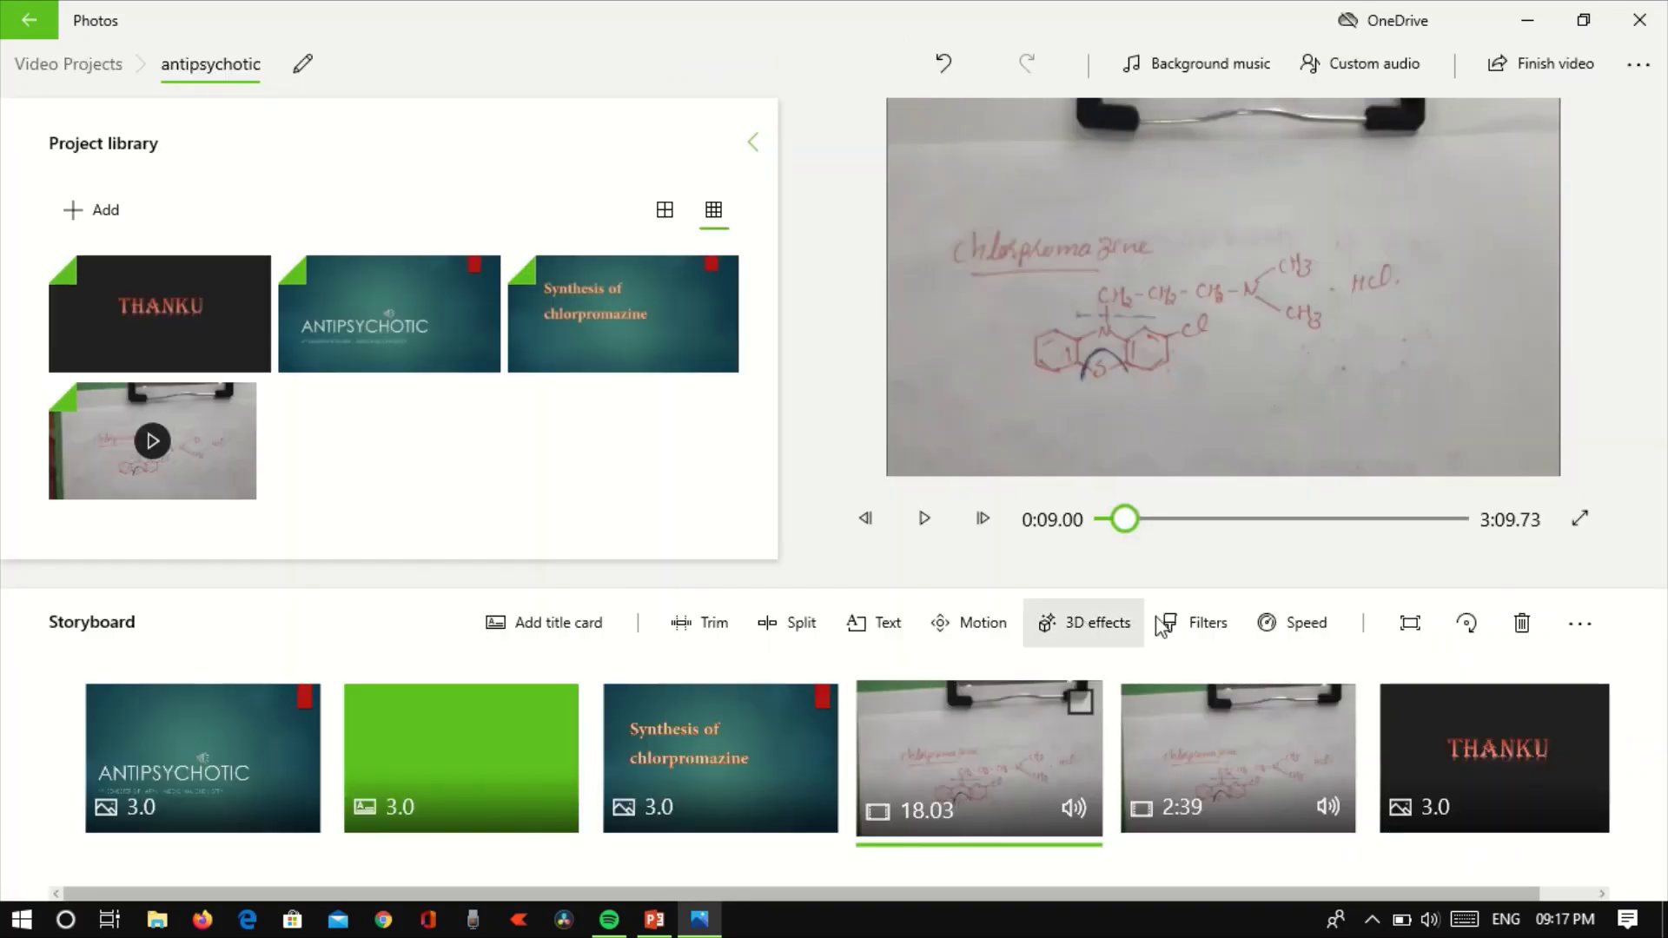
Step: Speed up the 18-second clip to 32x and play the storyboard from that clip to preview it
click(1290, 622)
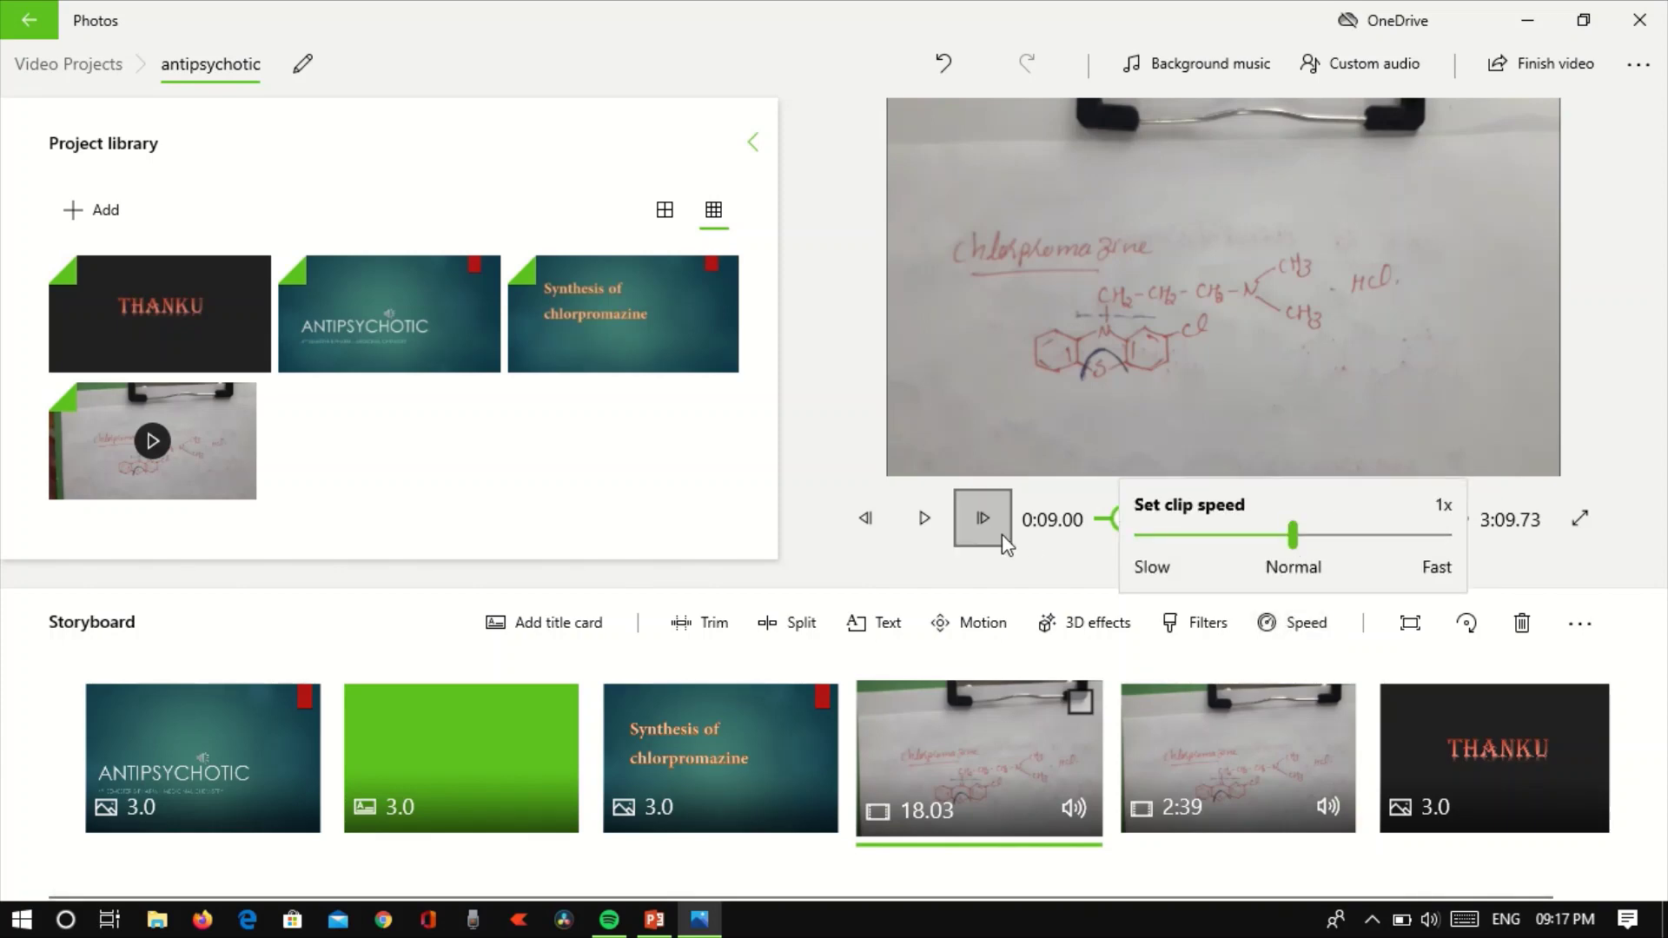
drag(1294, 536, 1429, 536)
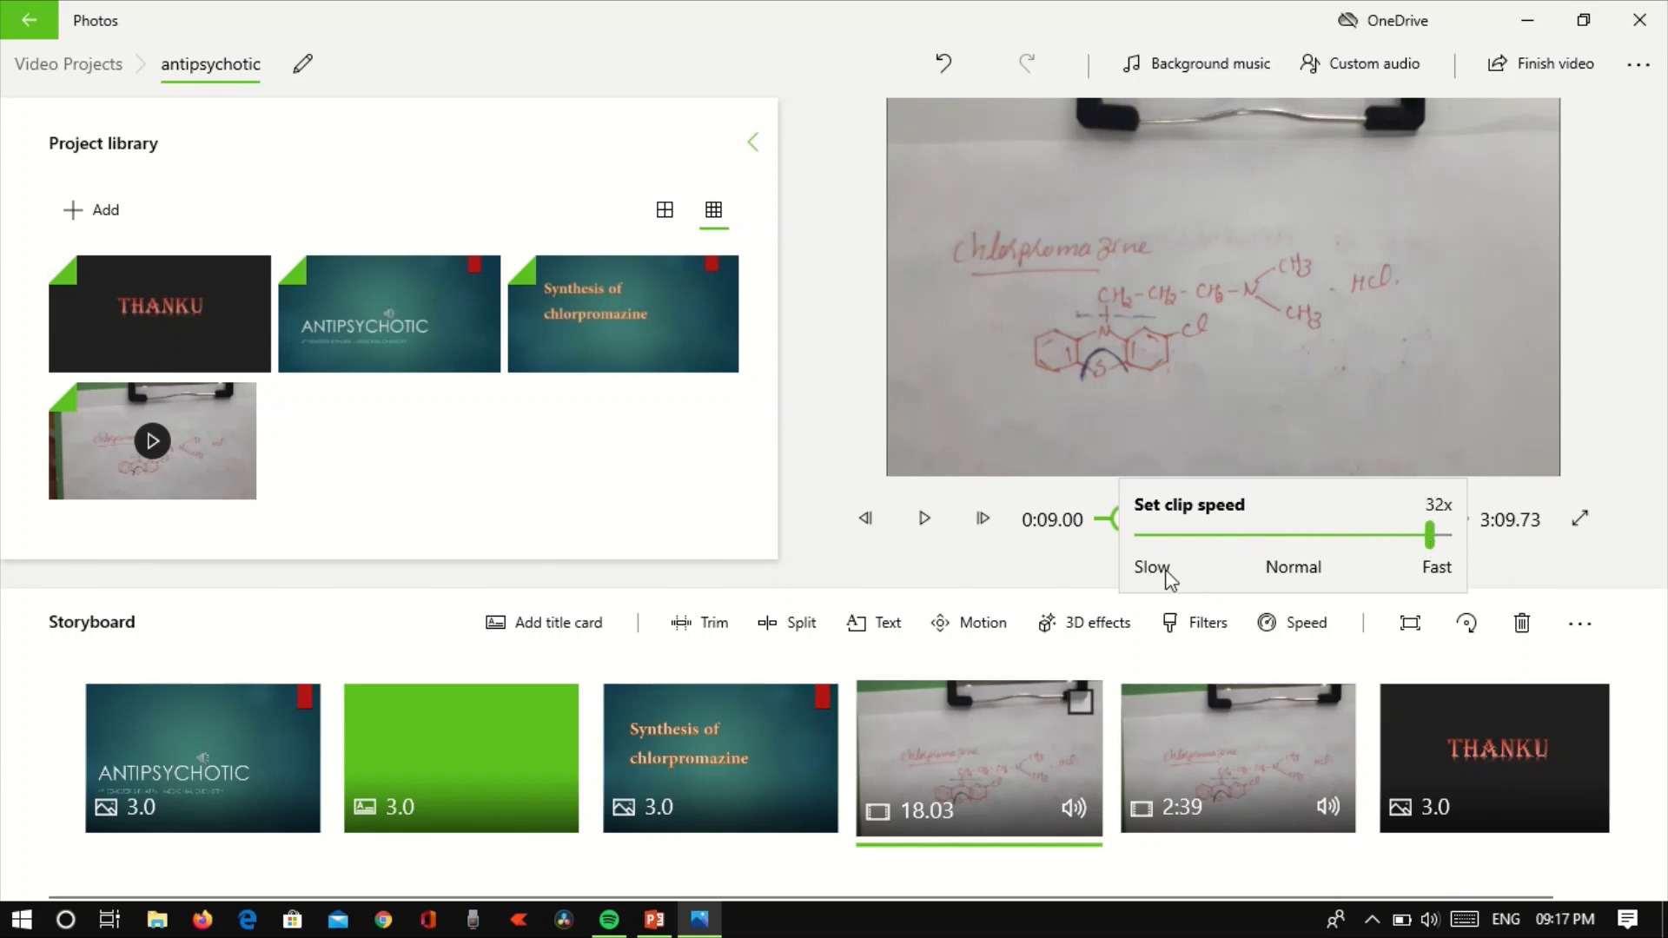
click(1081, 699)
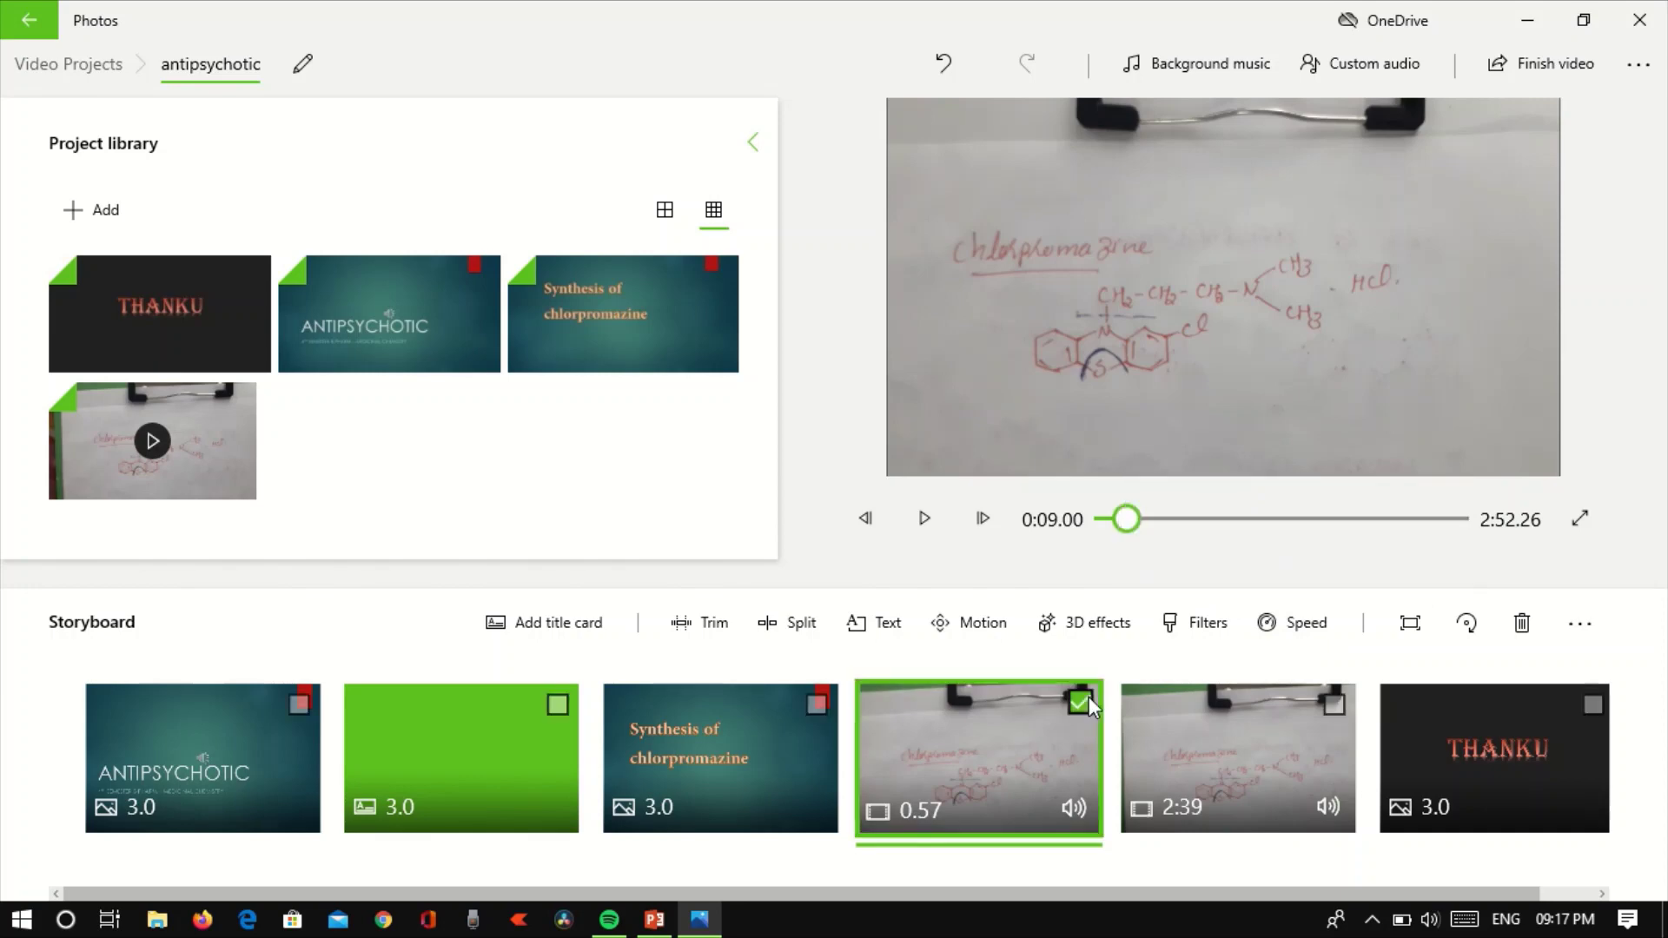
click(1269, 632)
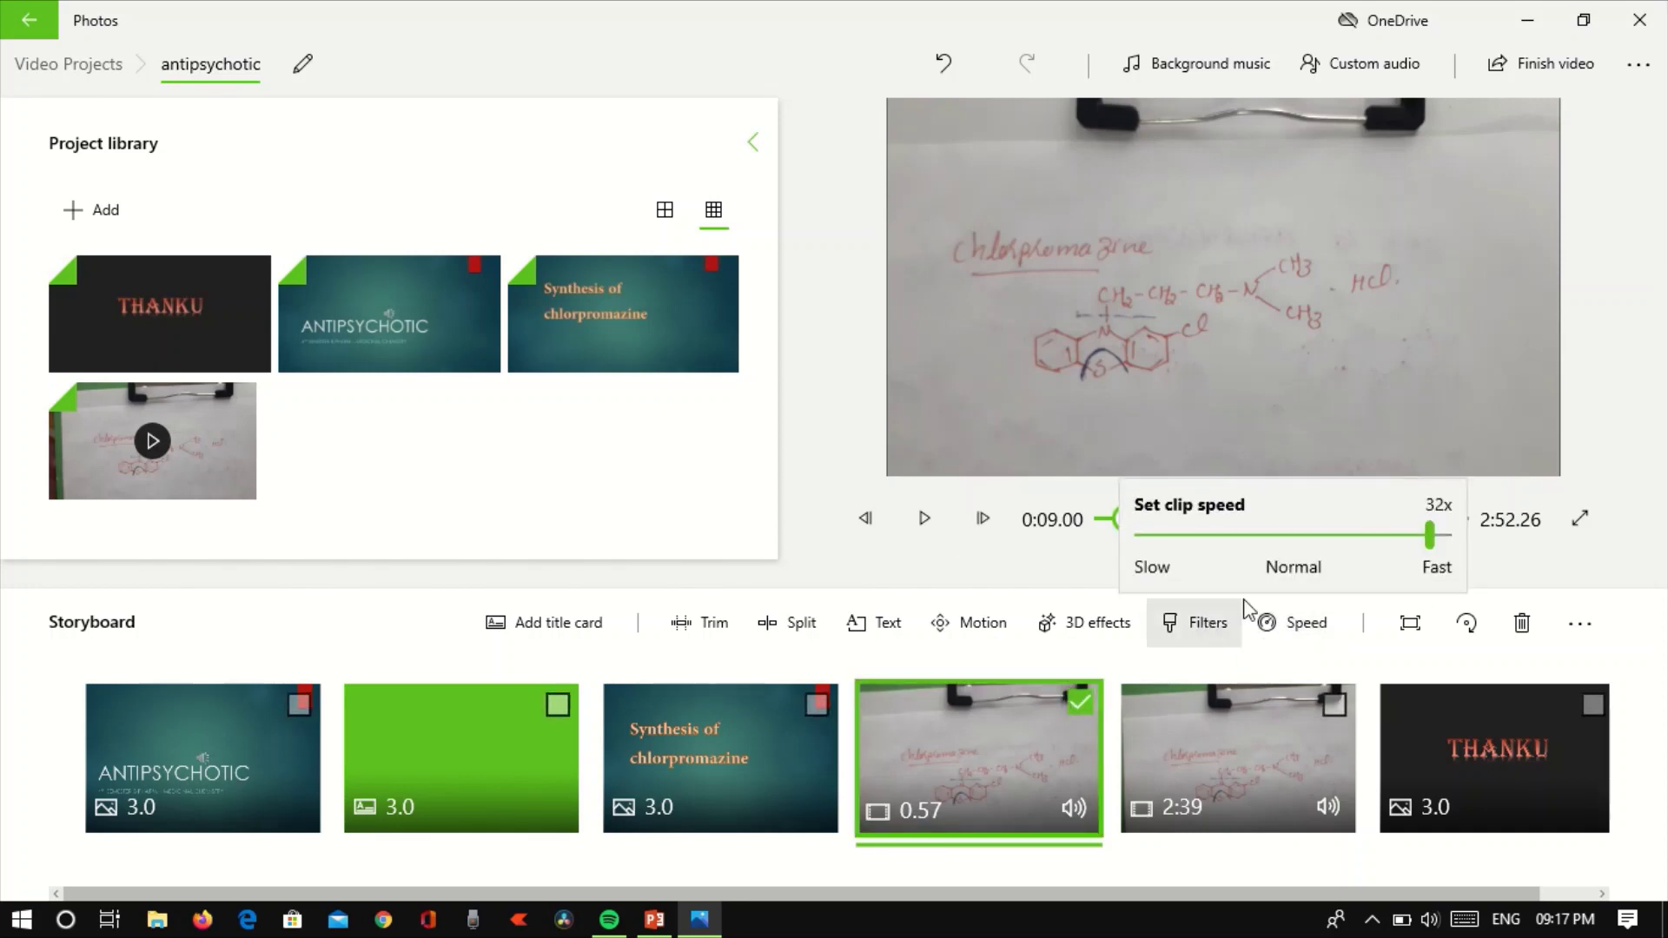
click(1269, 624)
click(1268, 624)
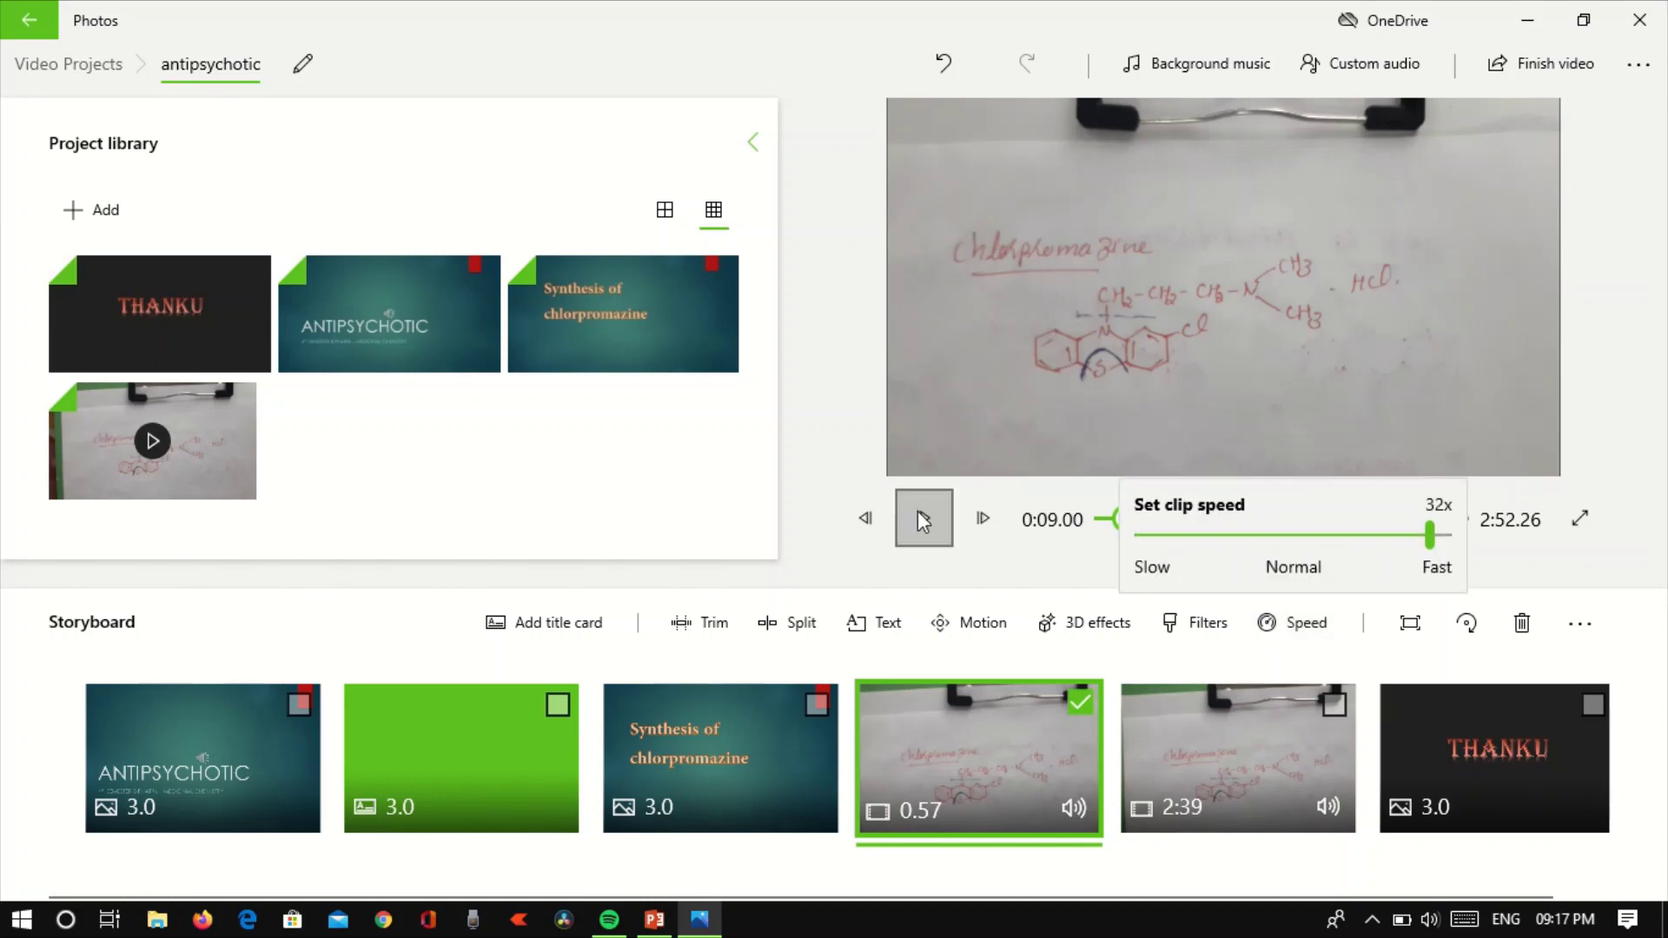
click(920, 518)
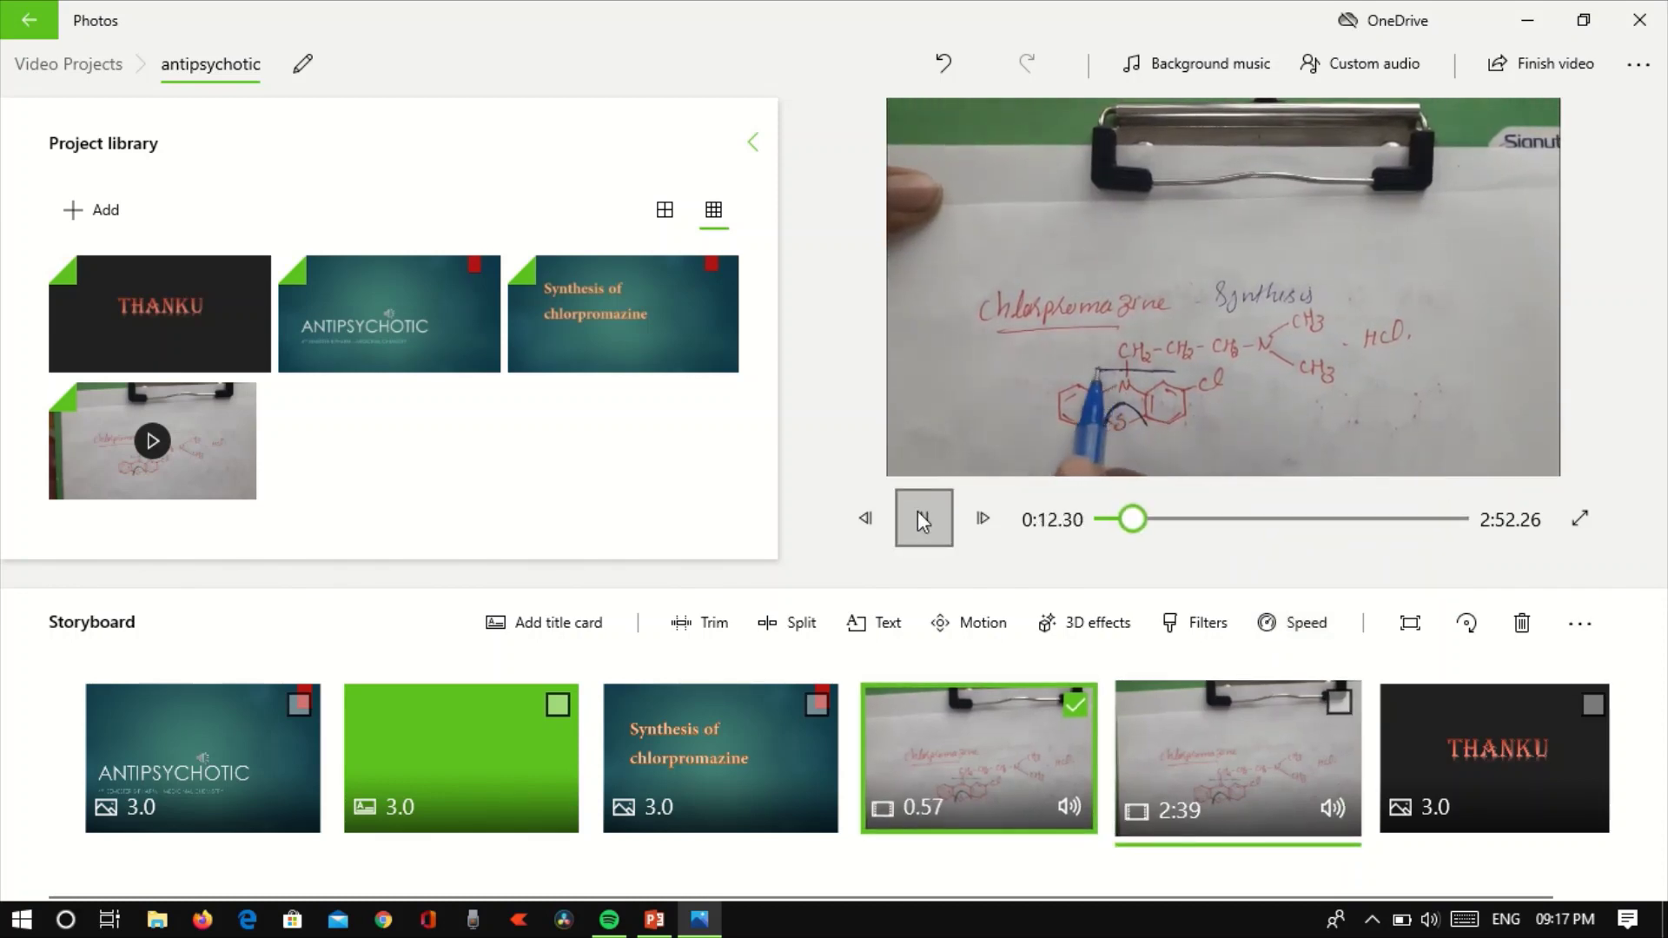
click(924, 514)
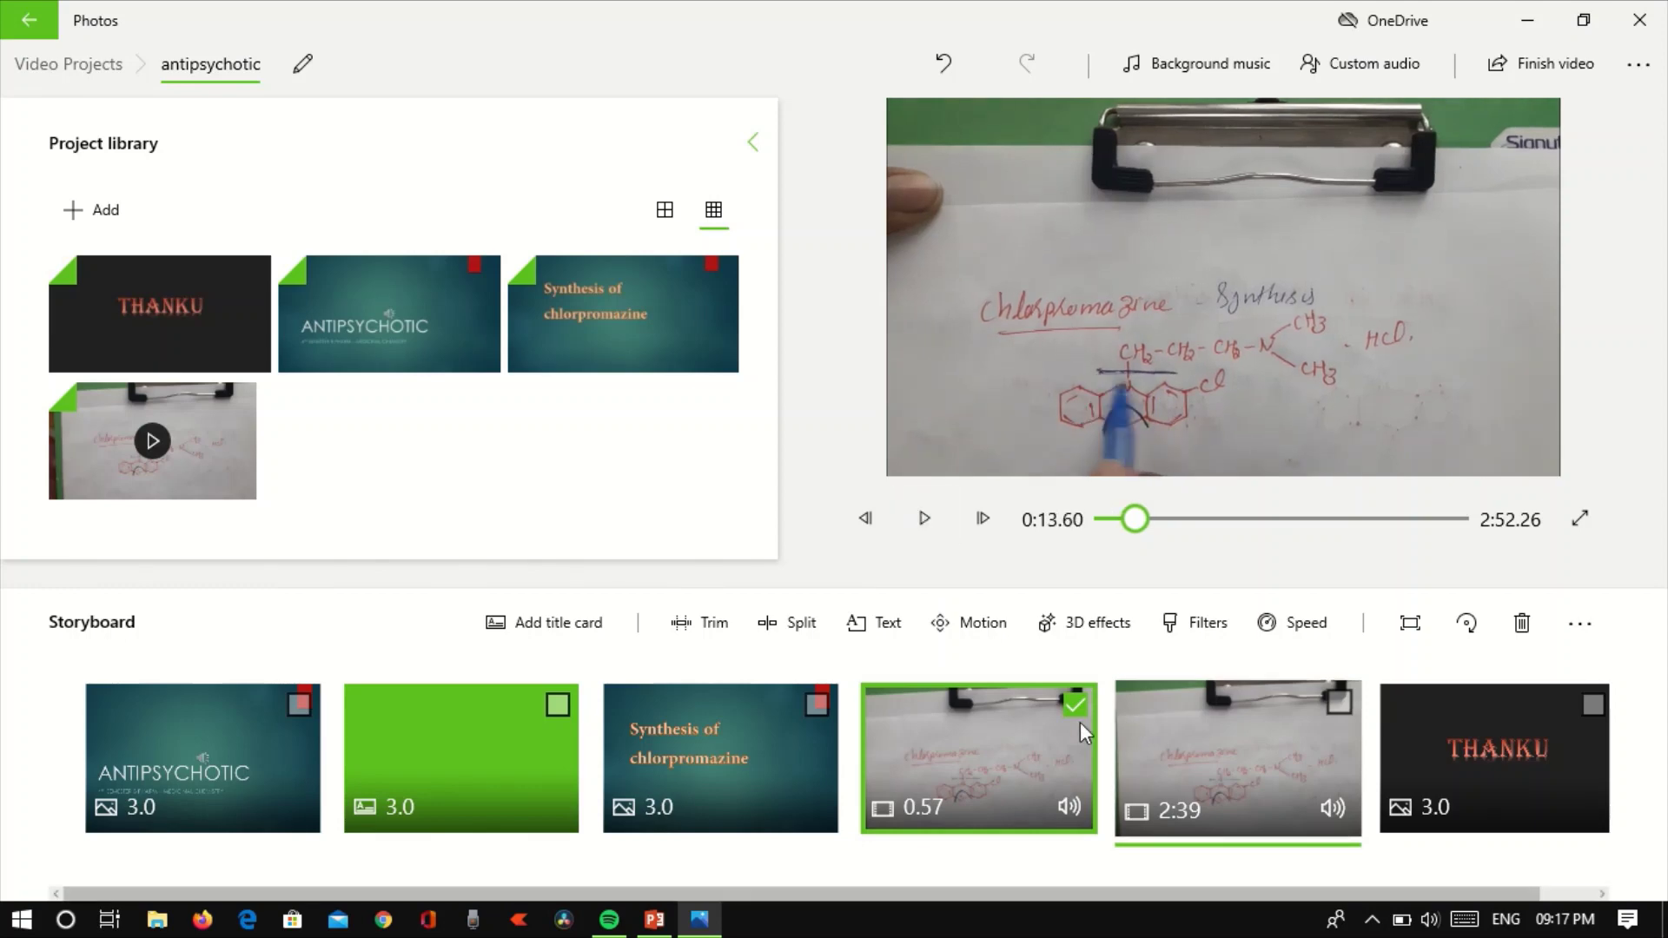
Step: Slow the first chlorpromazine clip down so that it lasts 9:40, and play a few seconds of it
click(1307, 625)
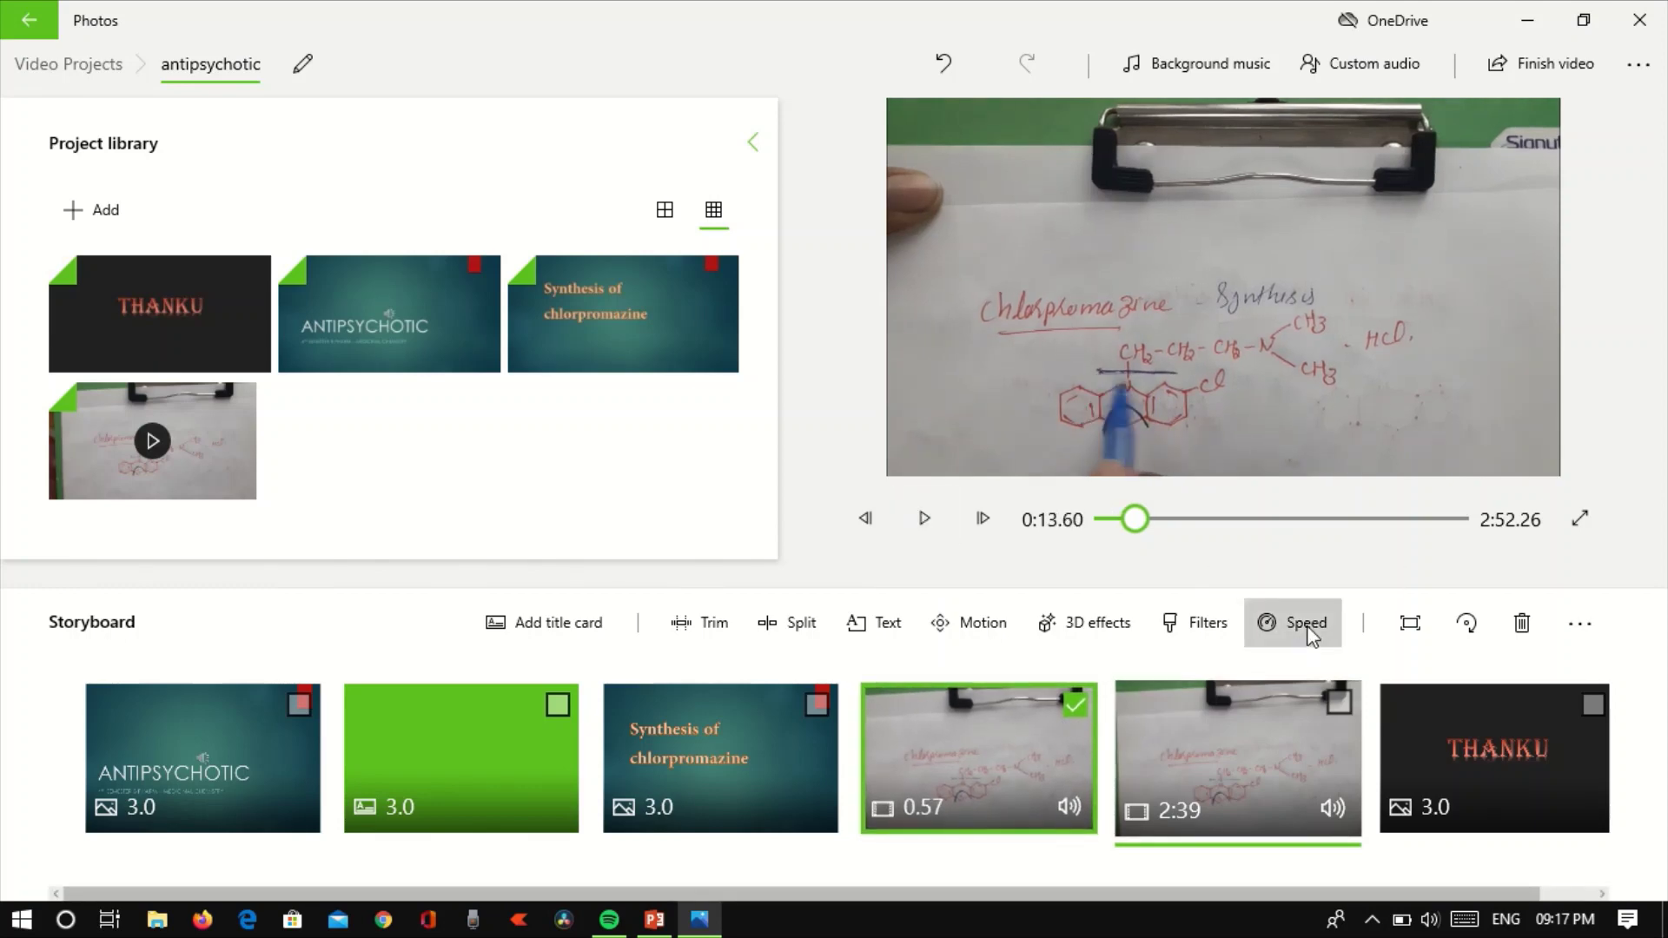
drag(1431, 540, 1155, 541)
click(1295, 630)
click(1295, 630)
click(924, 518)
click(925, 518)
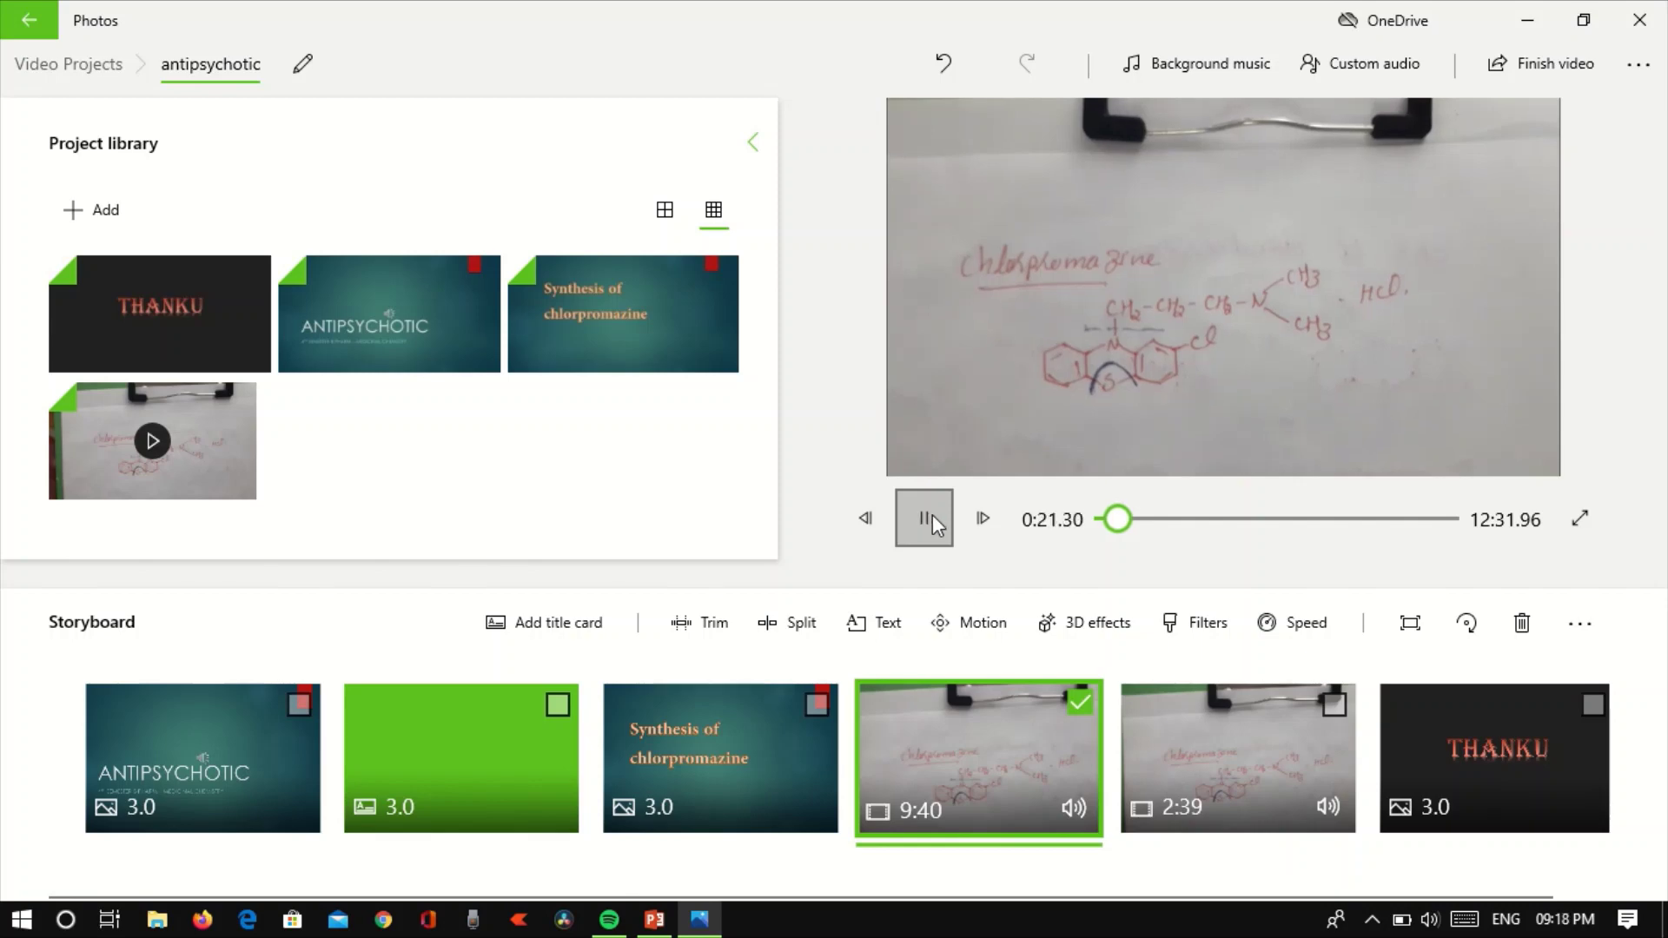
click(931, 515)
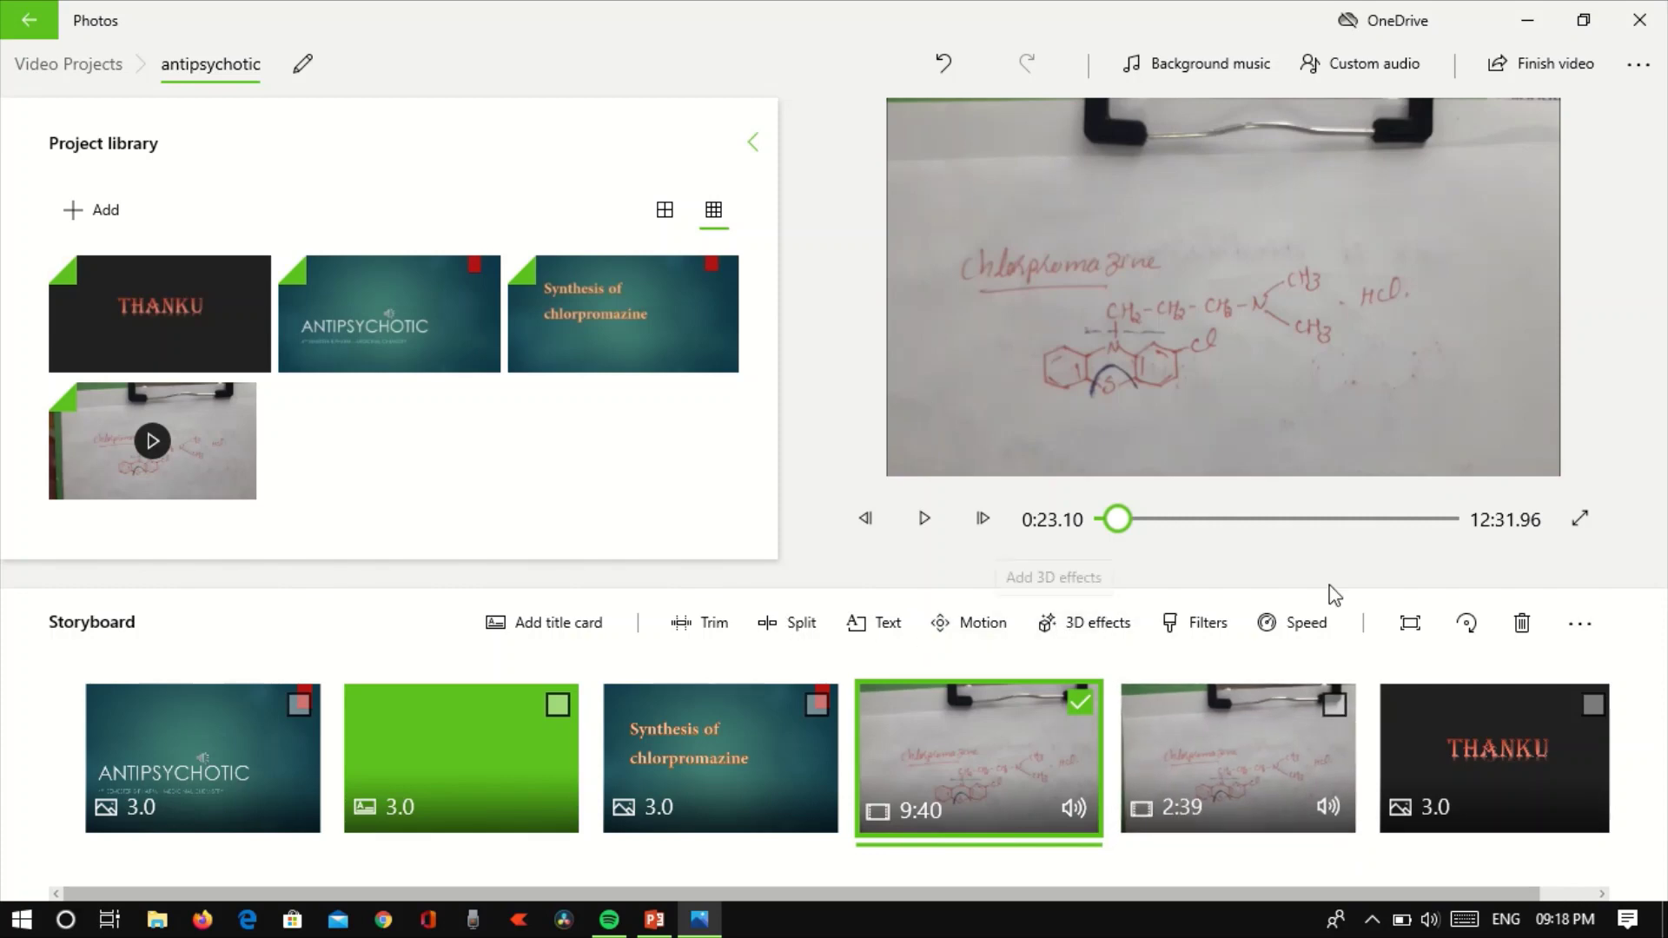
Step: Try Remove black bars on the slowed clip and set it back to Shrink to fit
click(1410, 624)
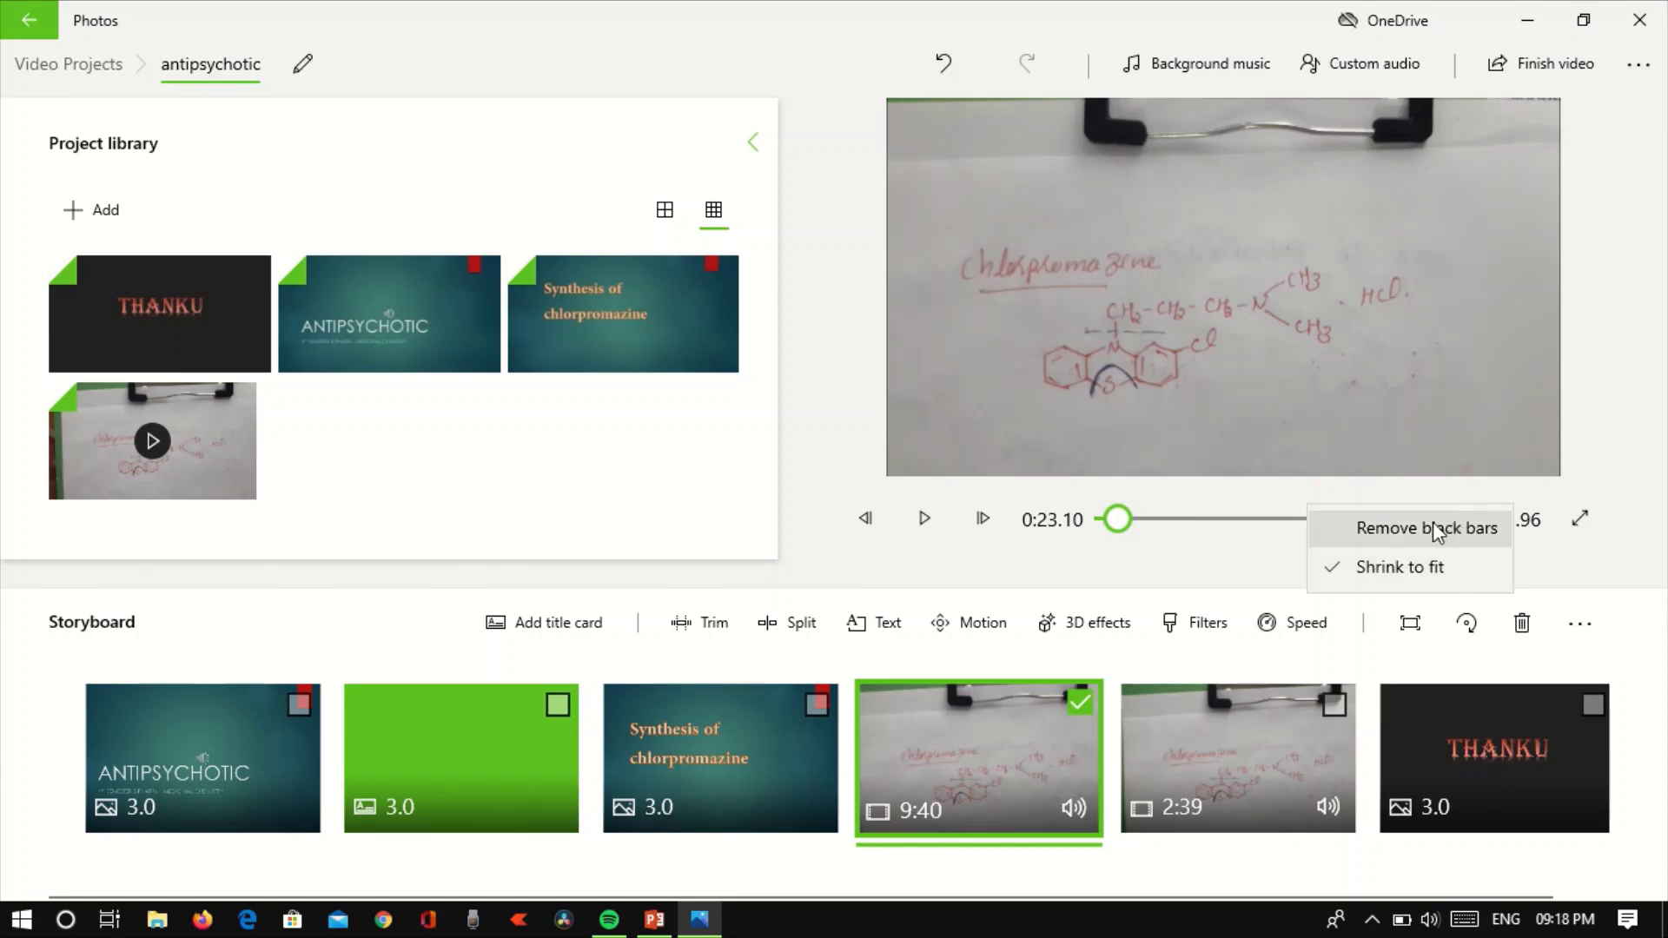
click(1389, 543)
click(1411, 623)
click(1400, 568)
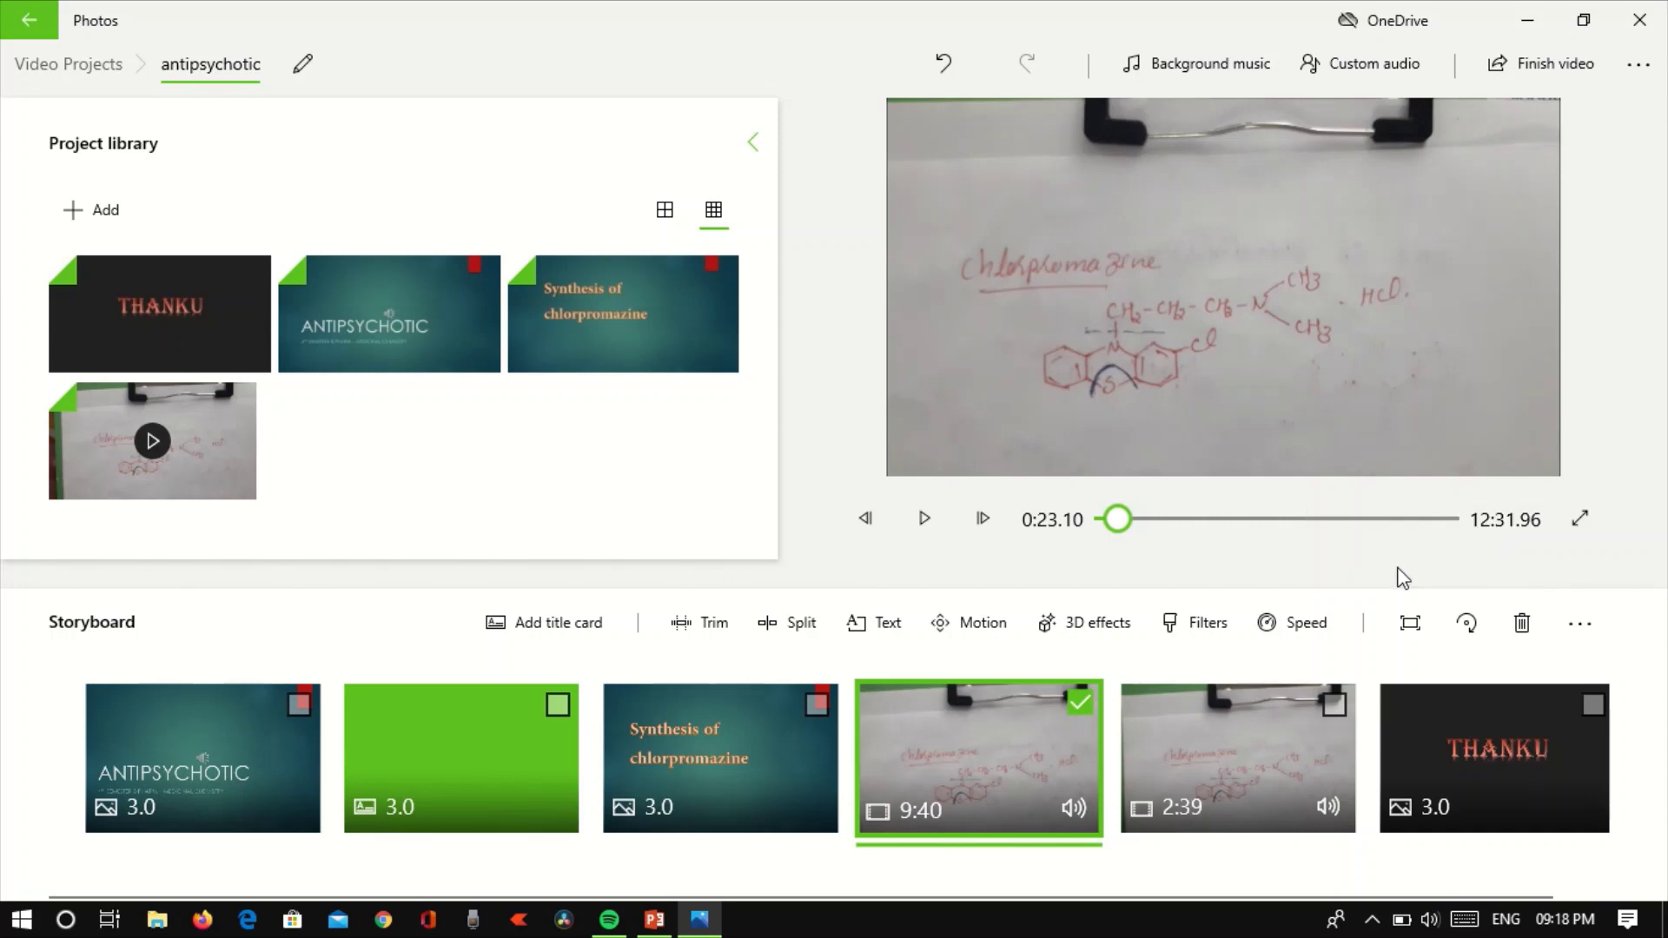
Step: Rotate the slowed clip by three quarter turns, remove its black bars, and rotate it once more to stand upright
click(1468, 630)
click(1468, 629)
click(1468, 629)
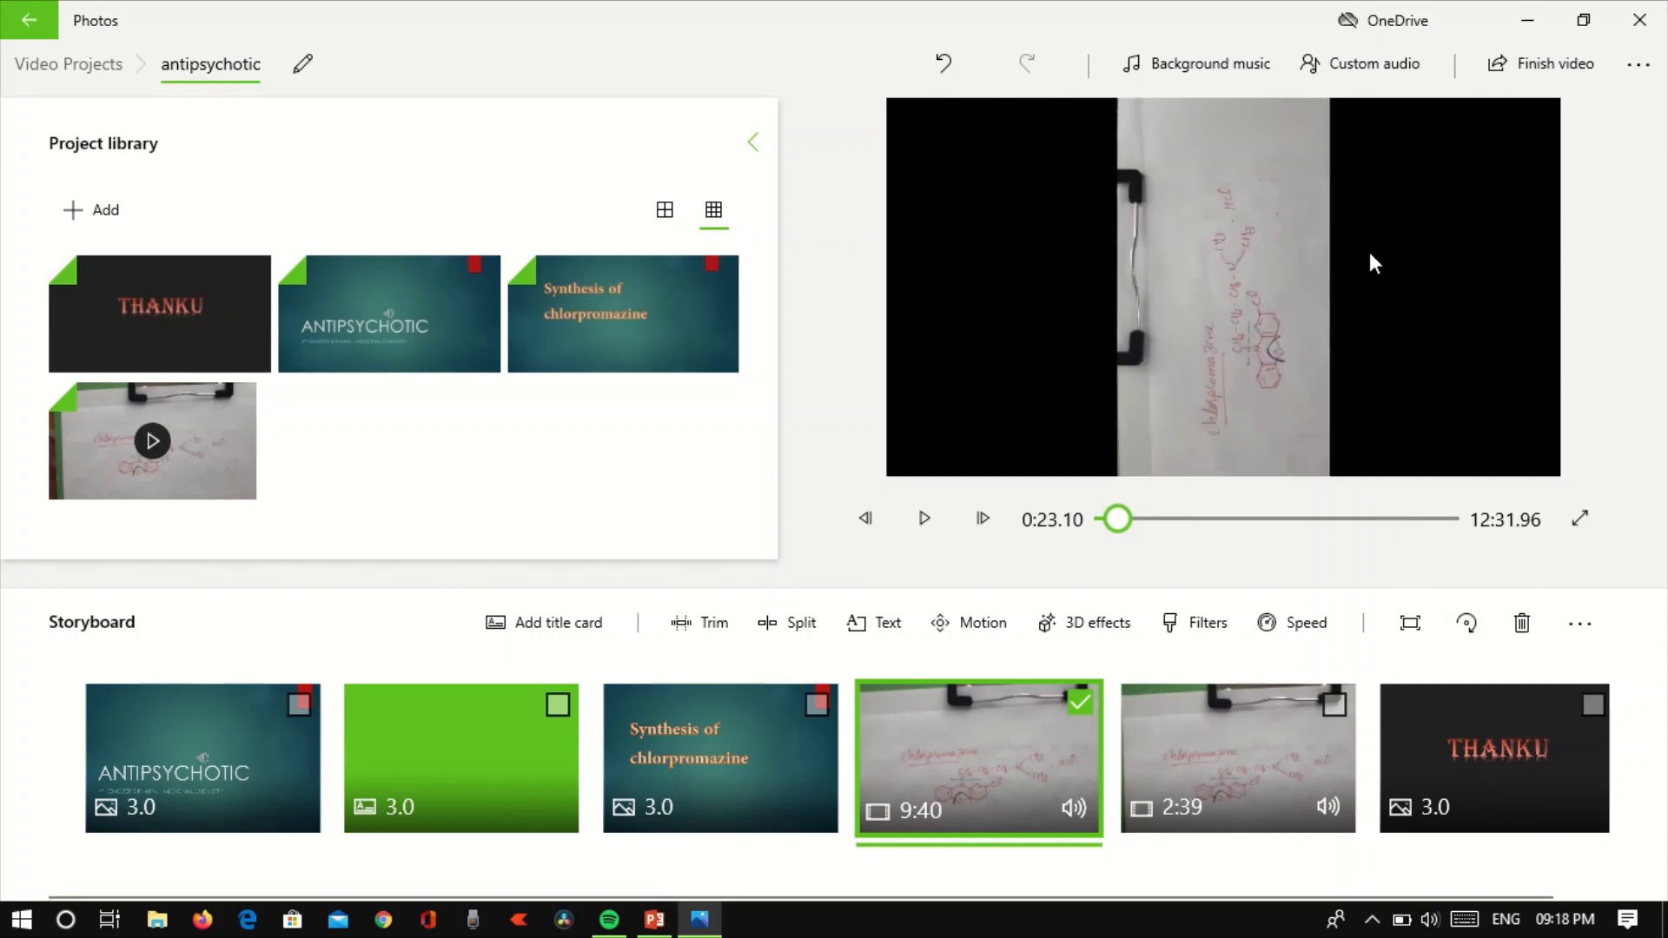
click(1409, 622)
click(1421, 531)
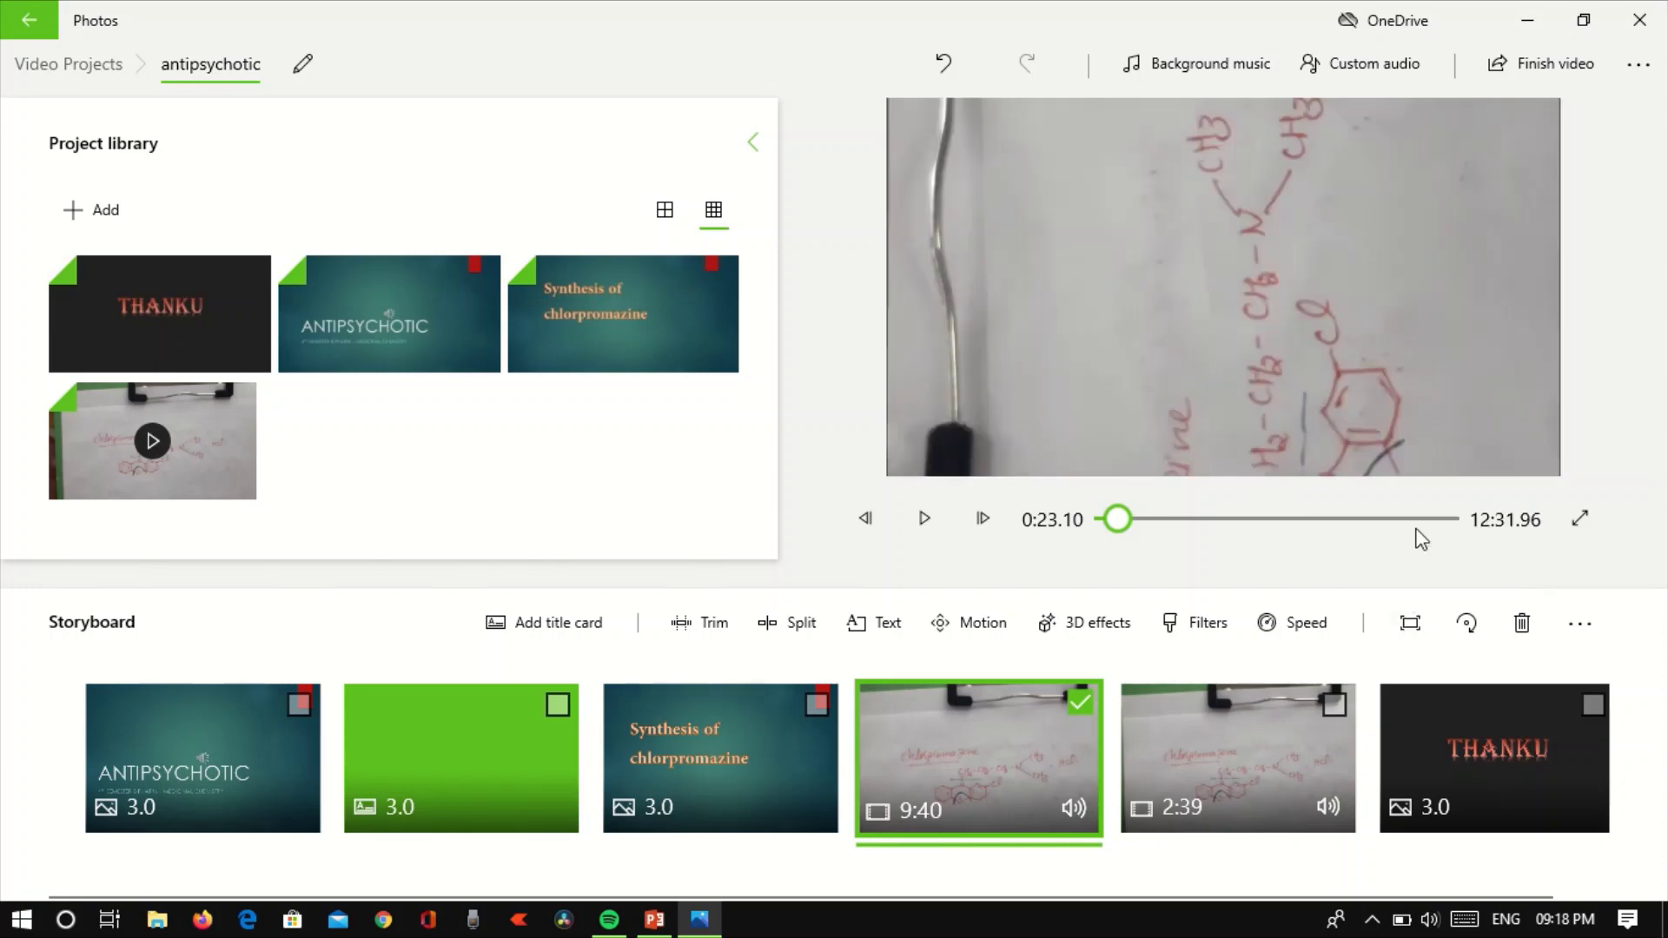
click(1467, 624)
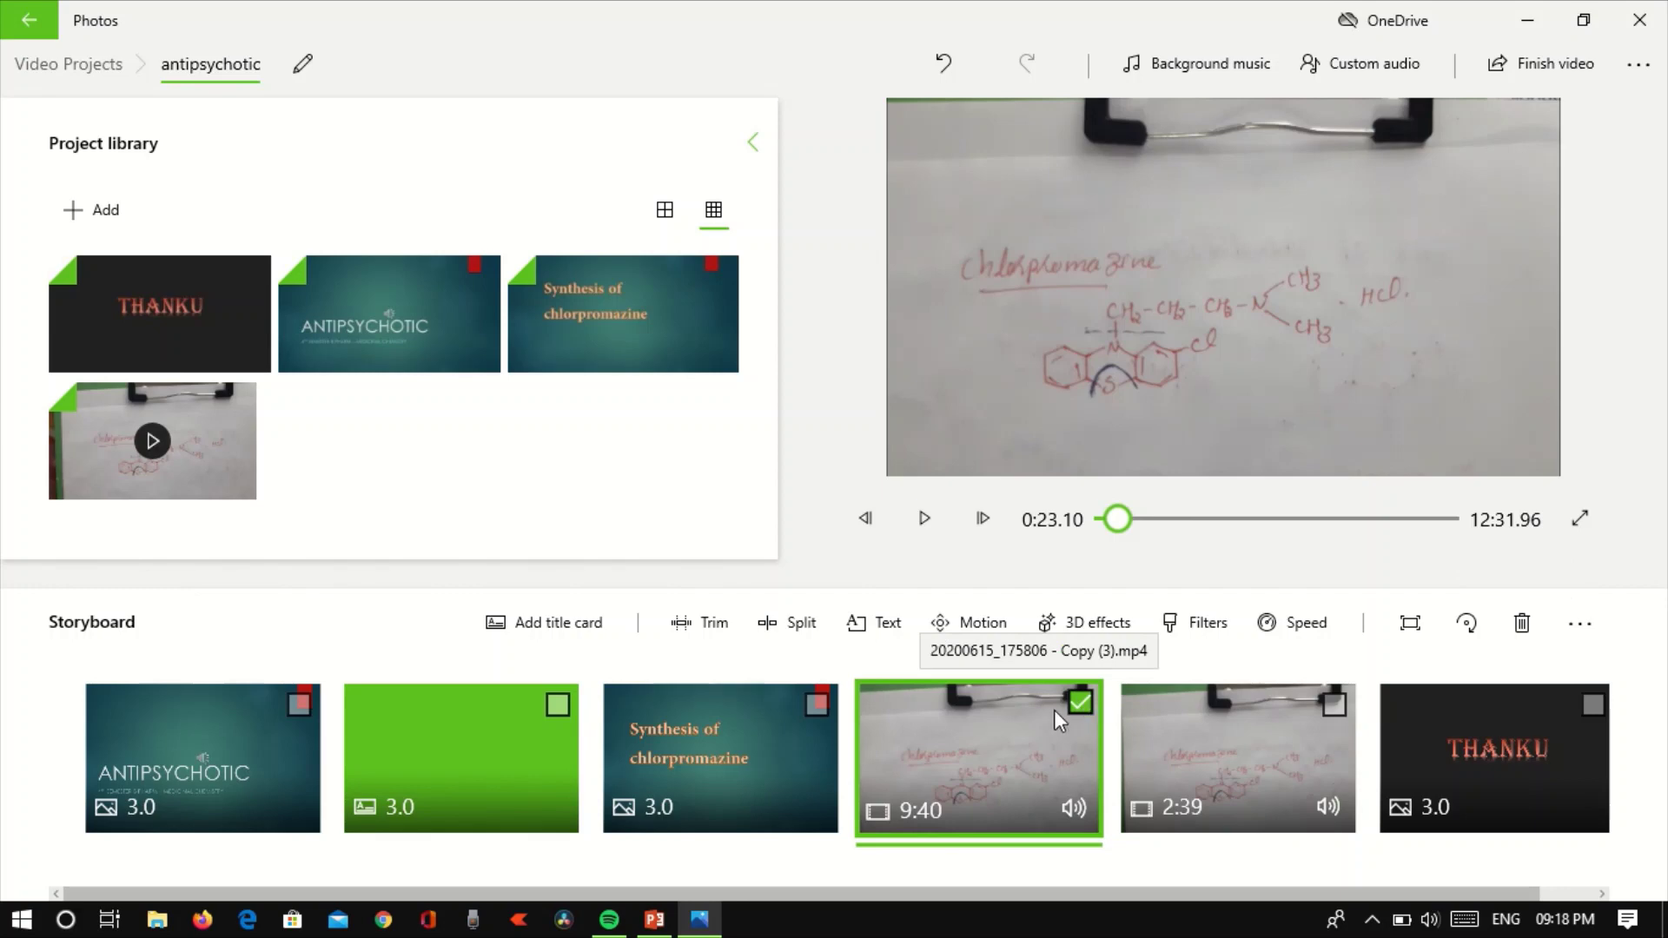
Step: Add the recording 4.m4a from the Sound recordings folder in Documents as custom audio for the project
mouse_move(1451, 5)
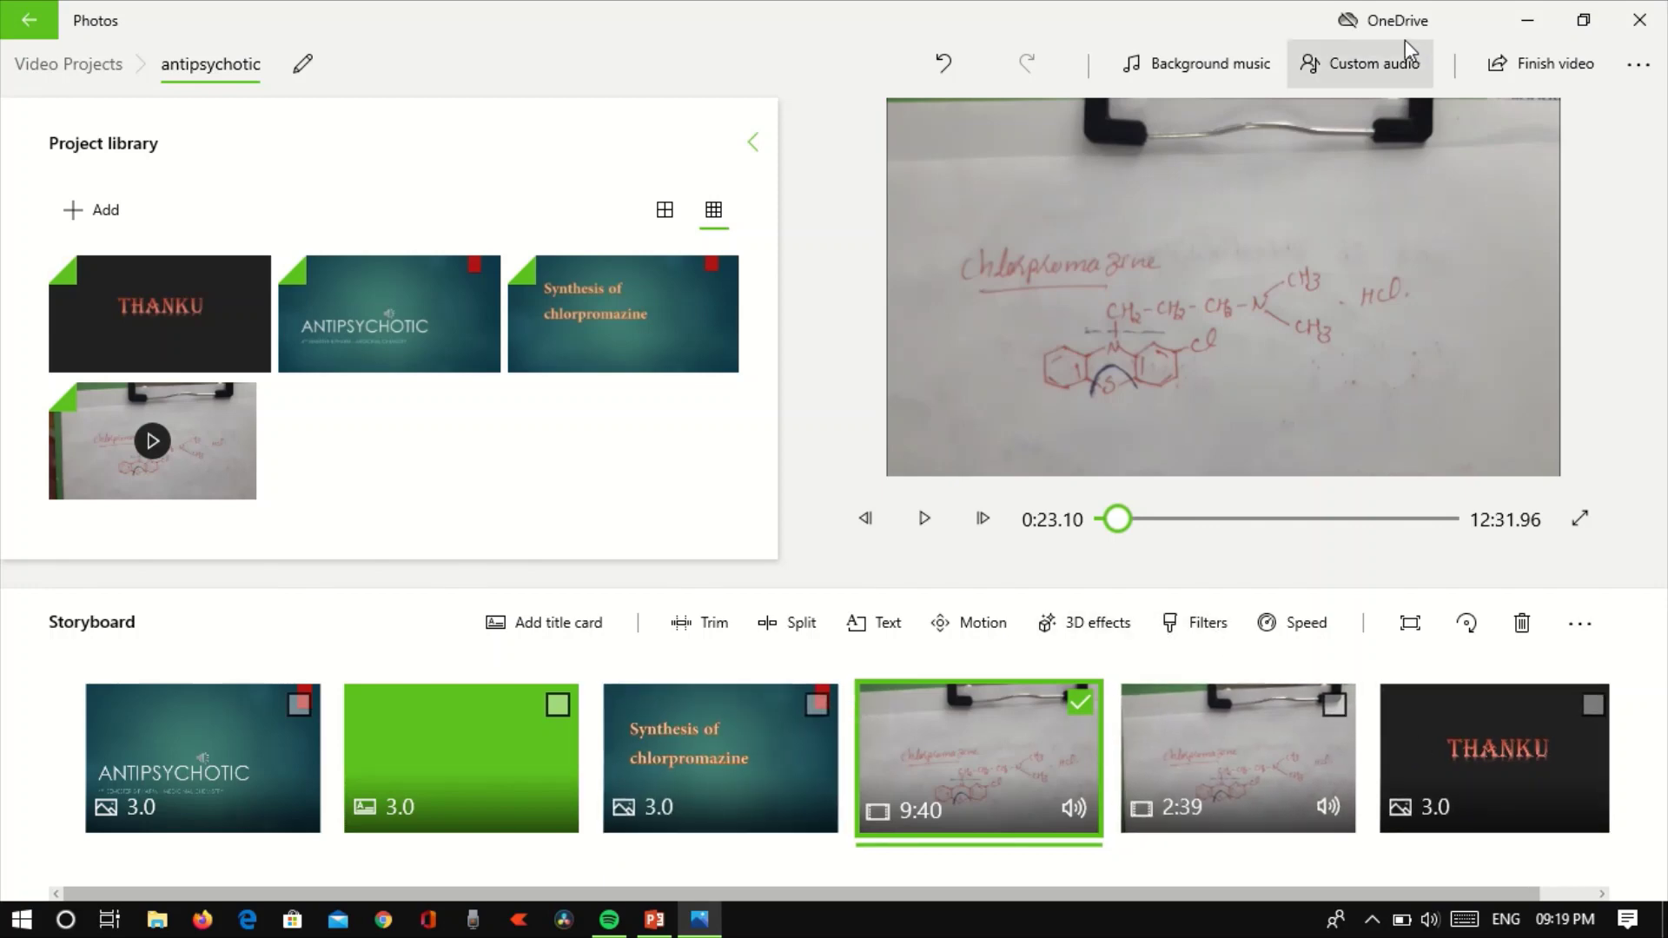
click(1395, 72)
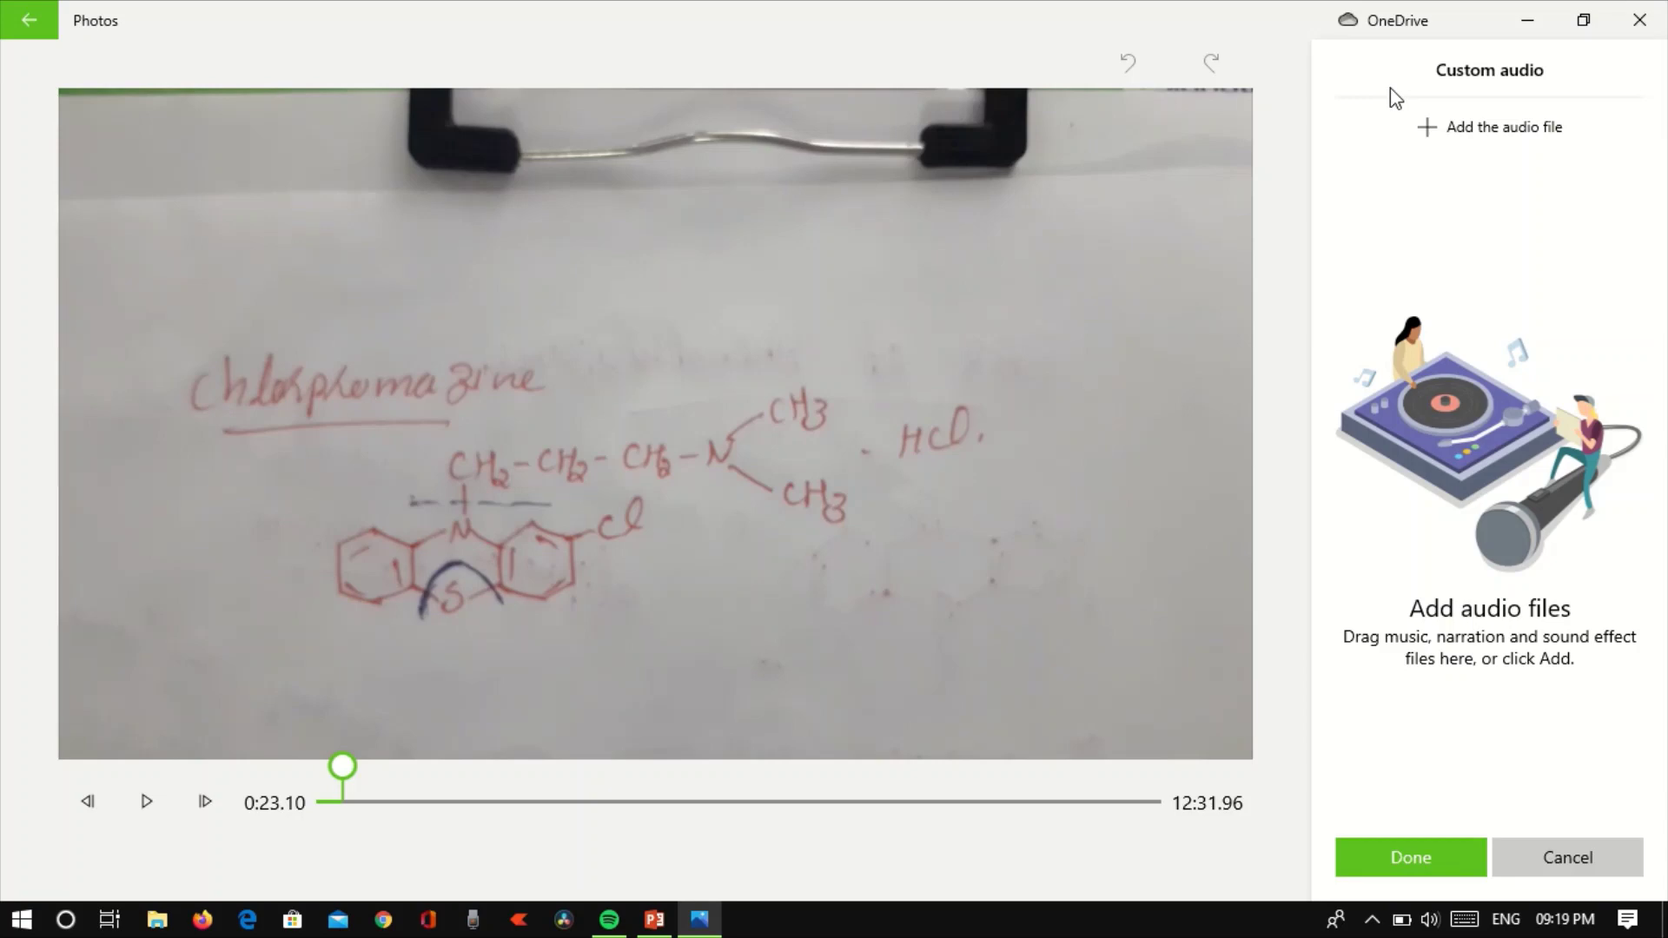
click(1487, 127)
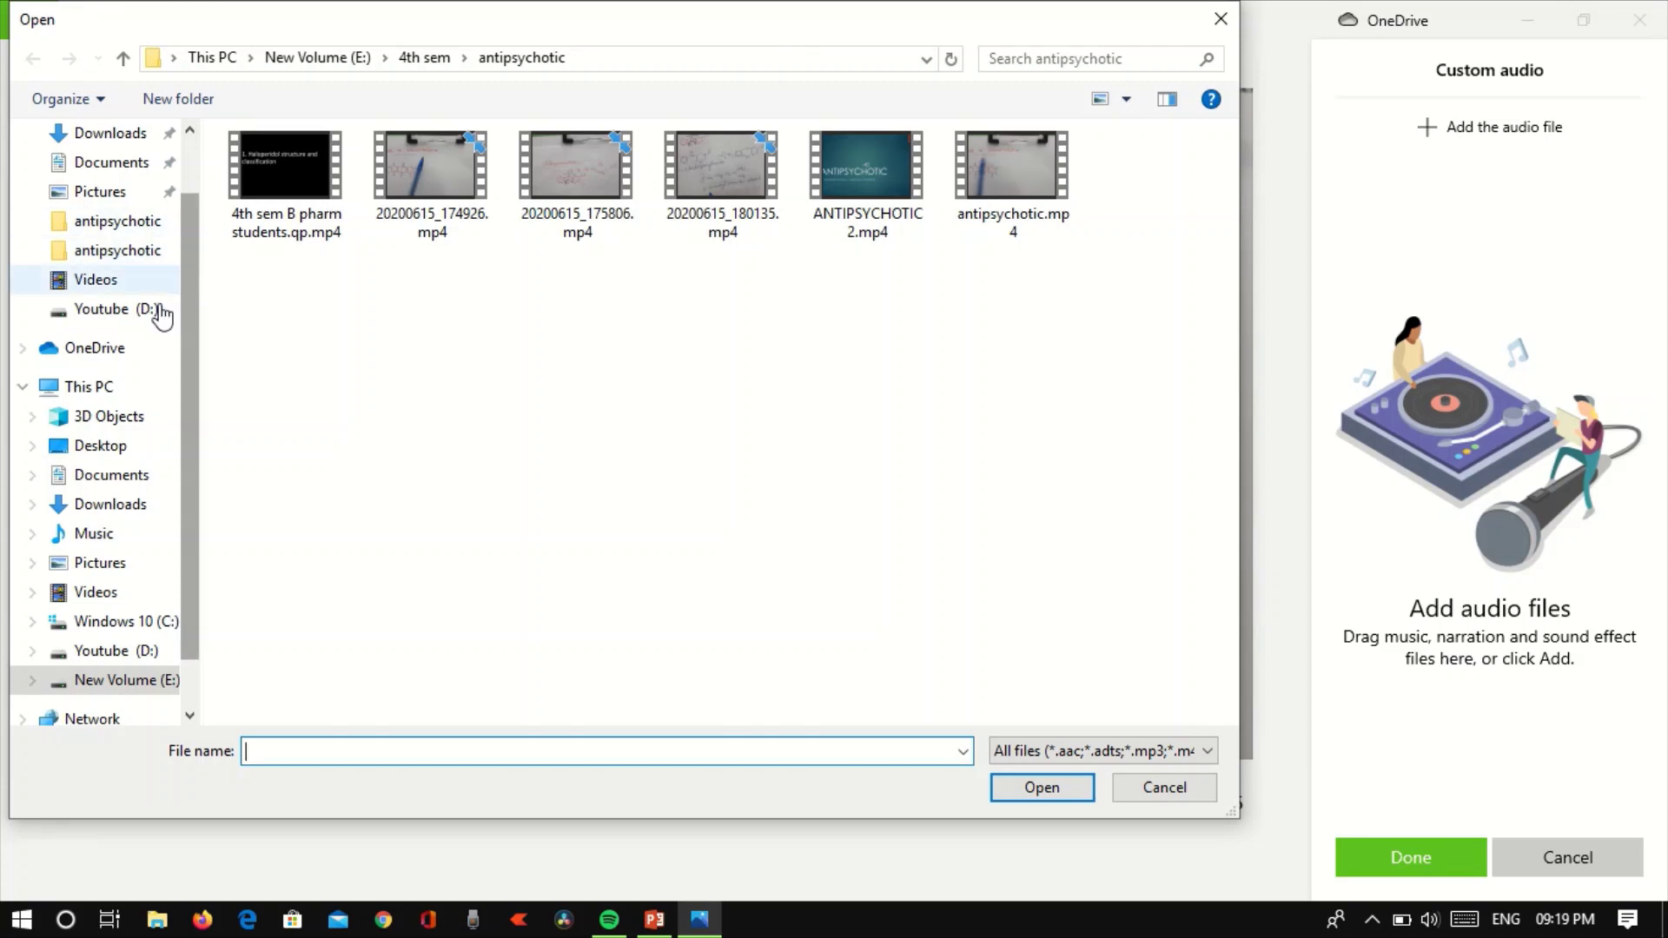
click(120, 474)
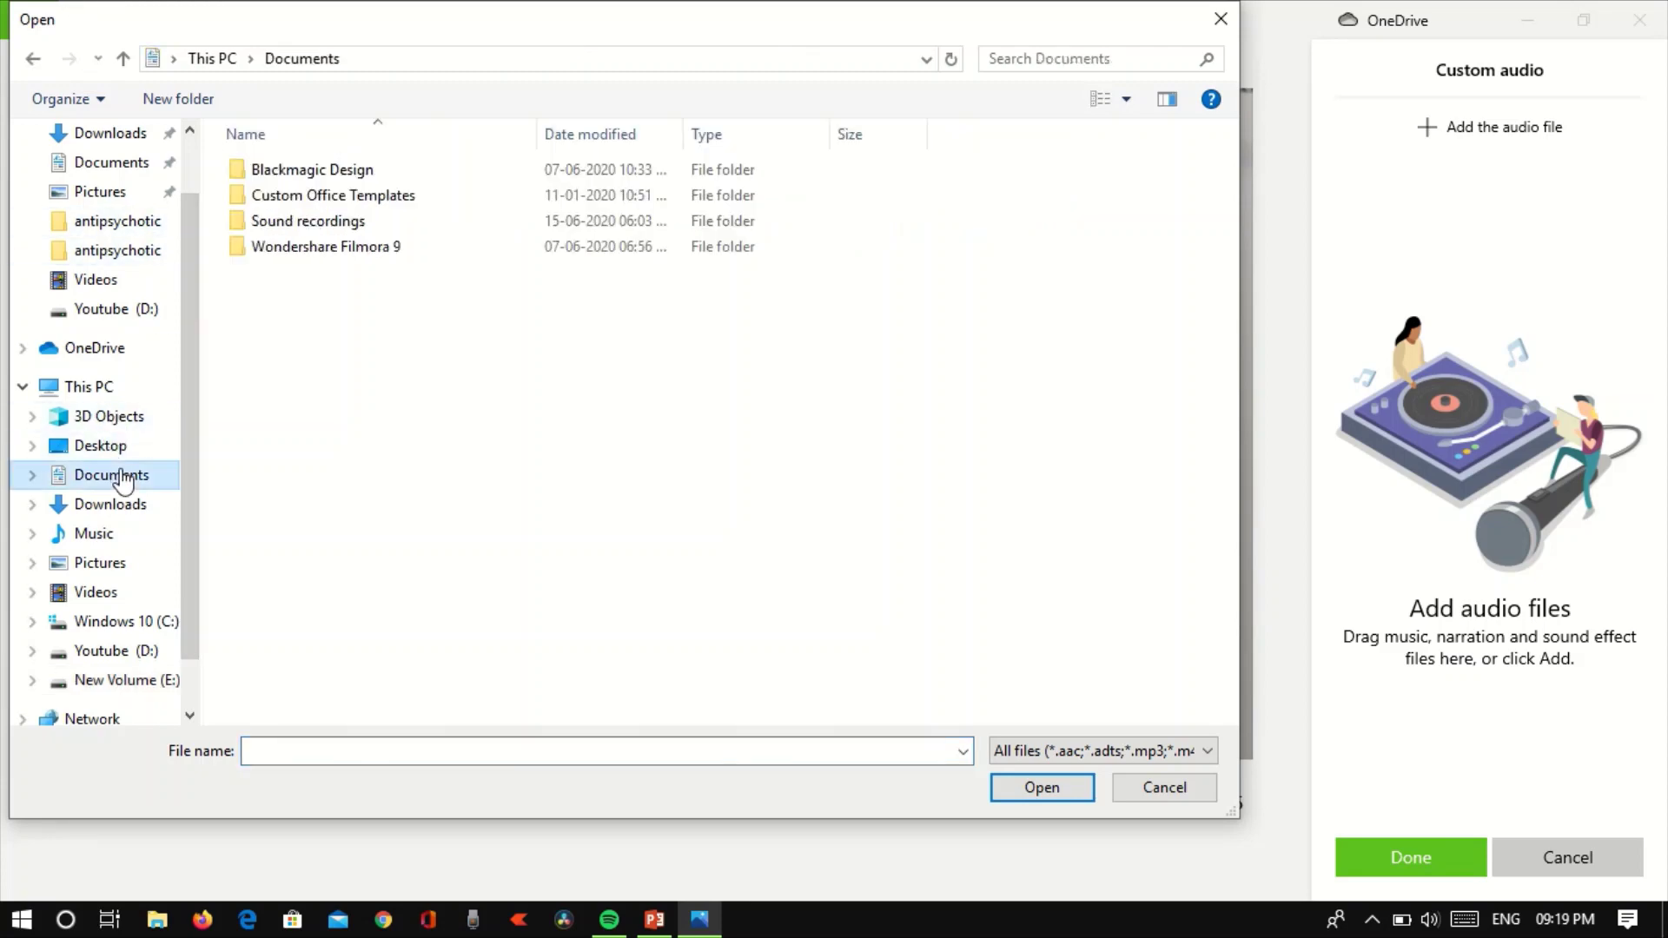
click(308, 226)
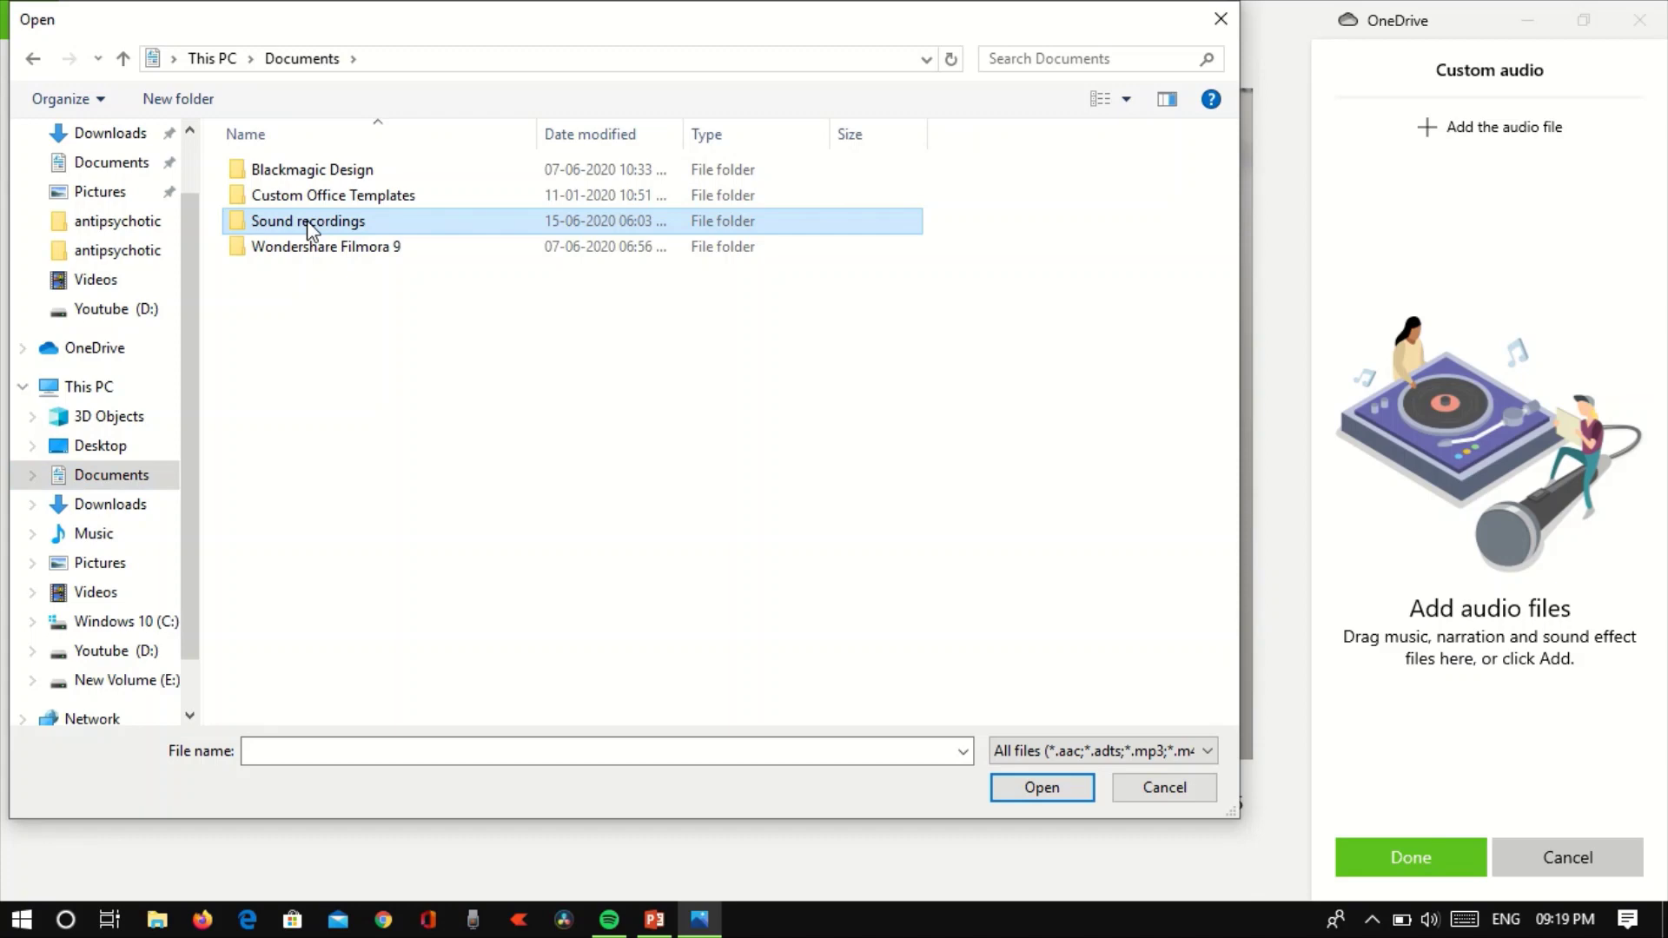
double_click(309, 224)
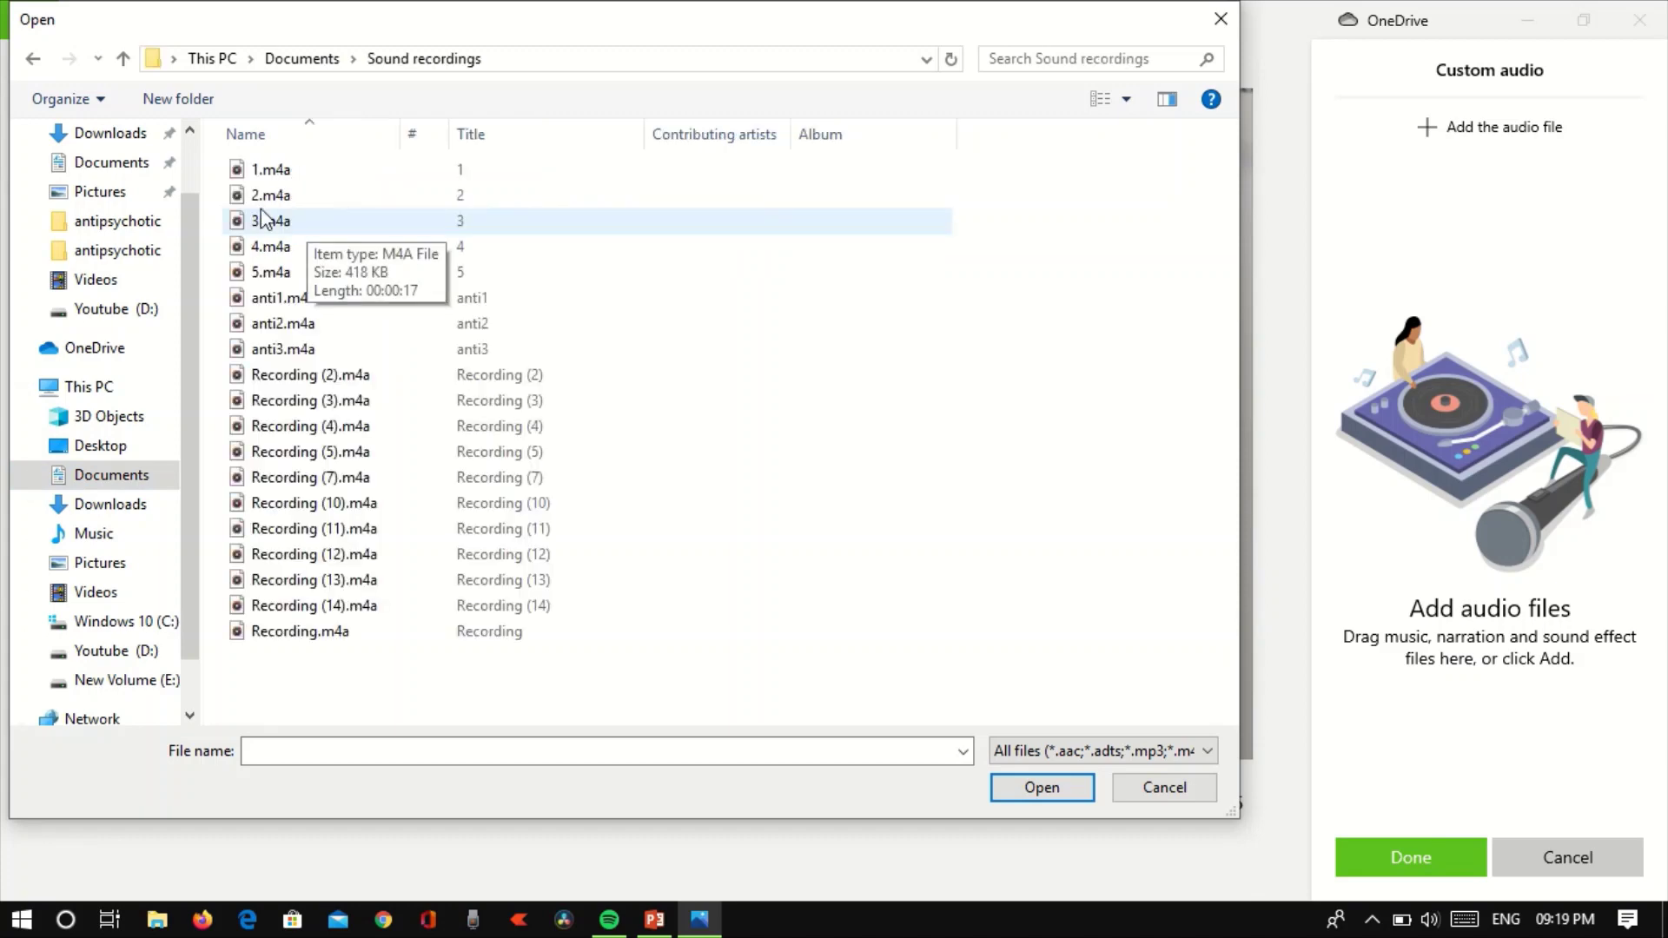
click(274, 251)
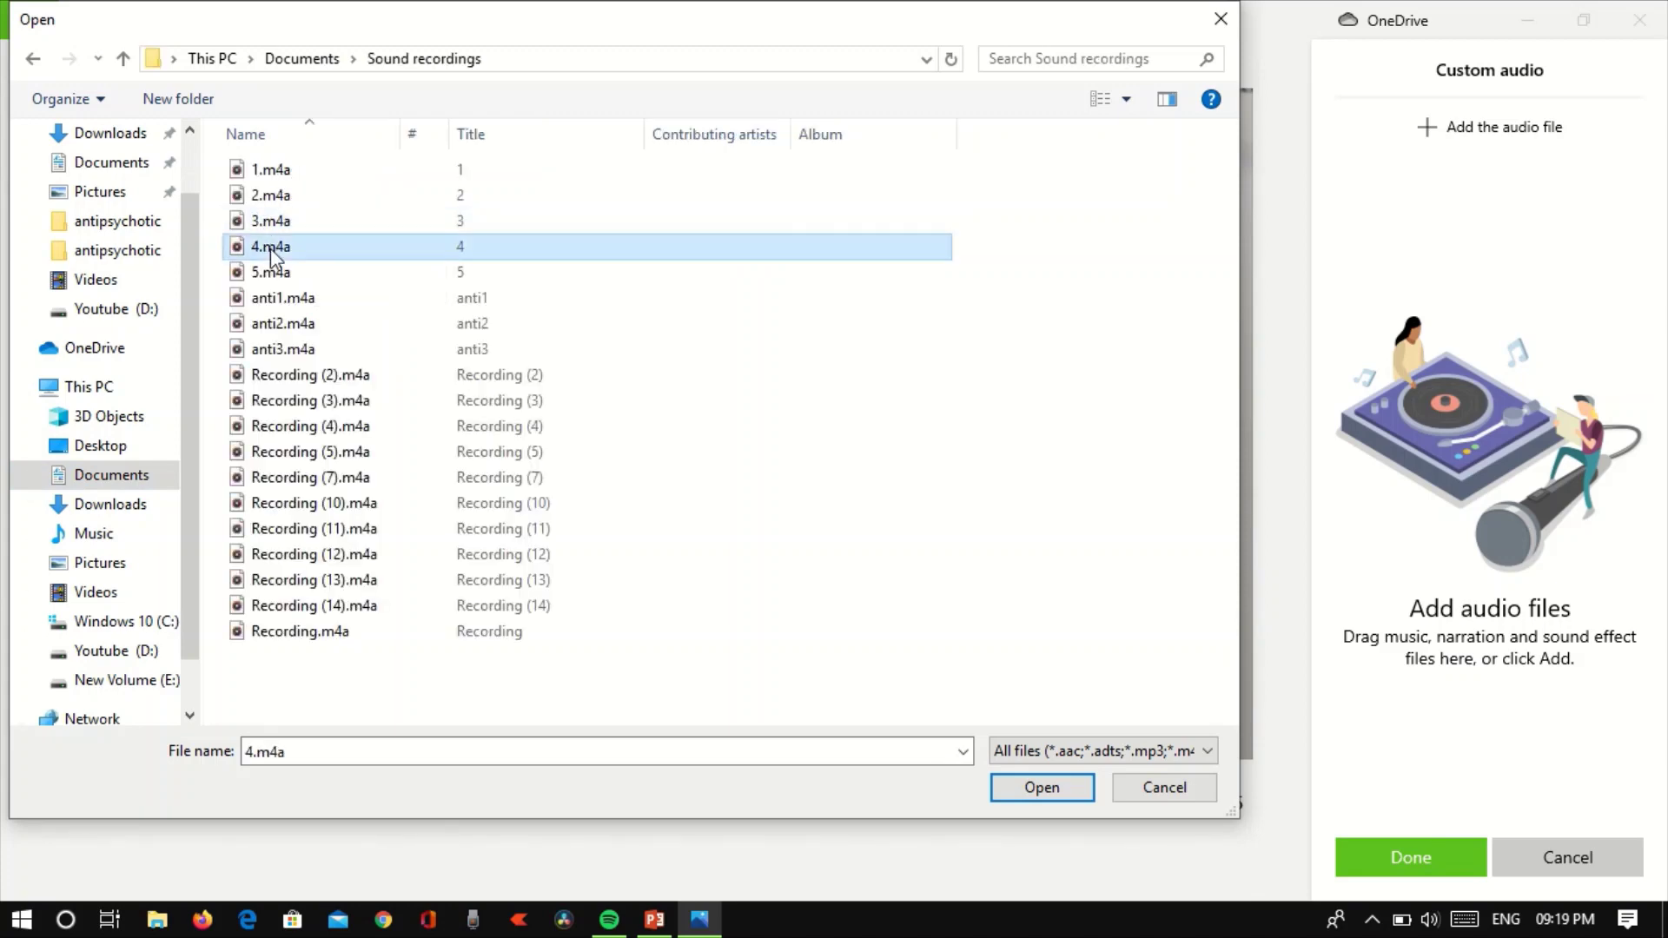
click(1060, 793)
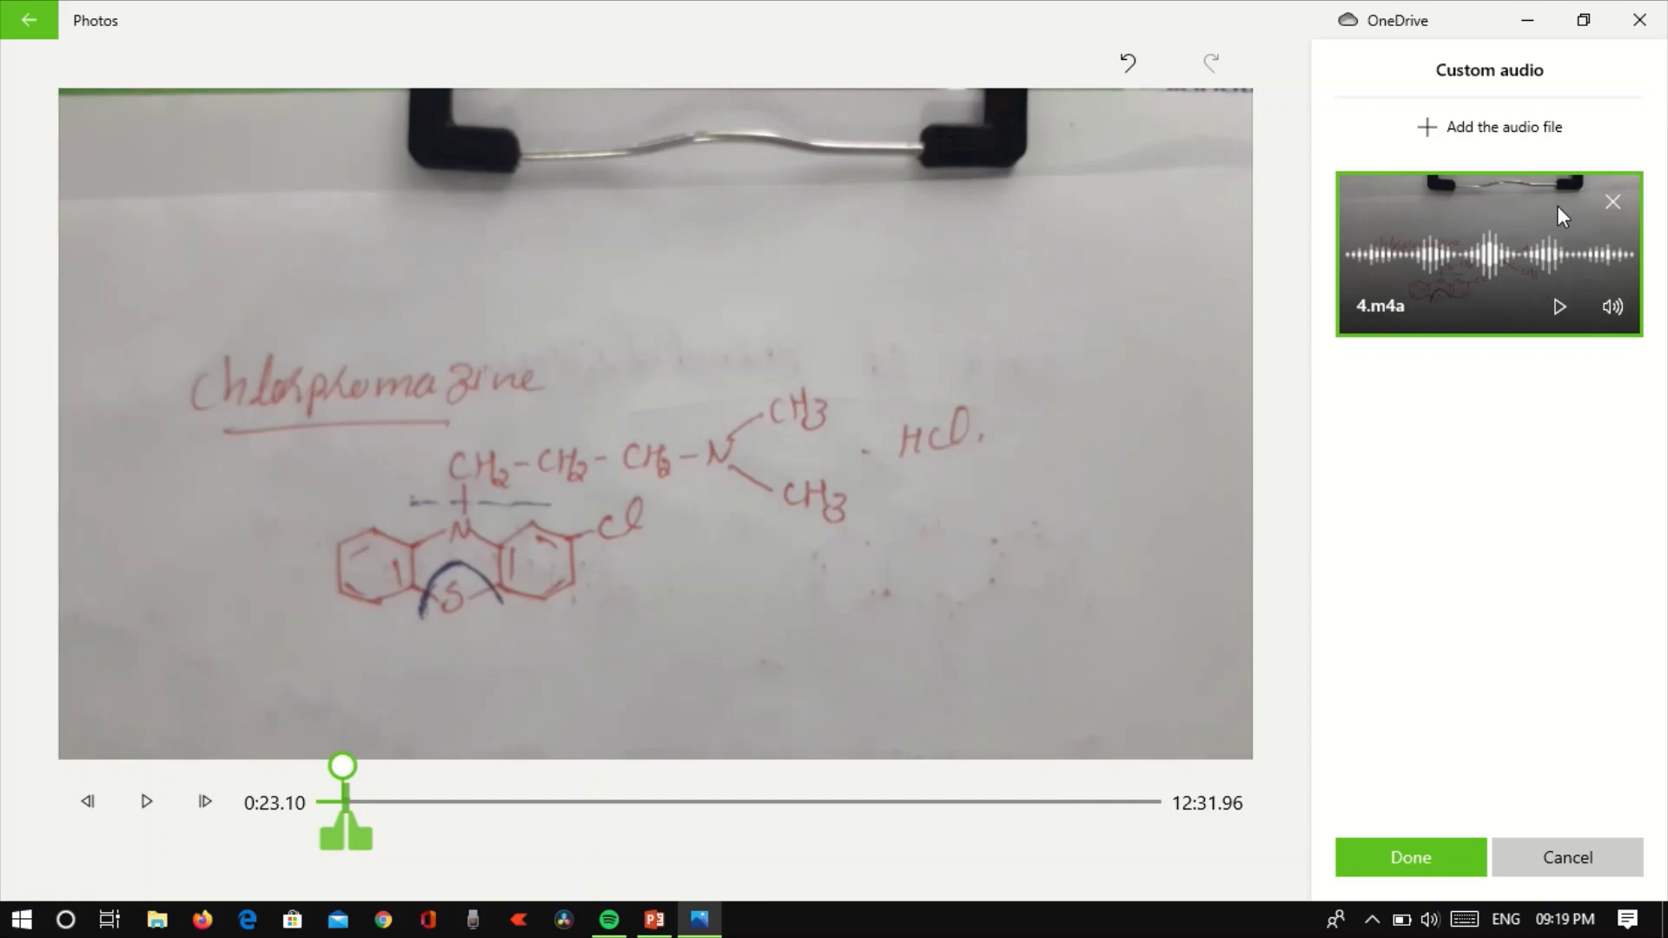
Step: Apply the added custom audio to the project and look through the background music tracks and music volume without choosing a track
click(1422, 846)
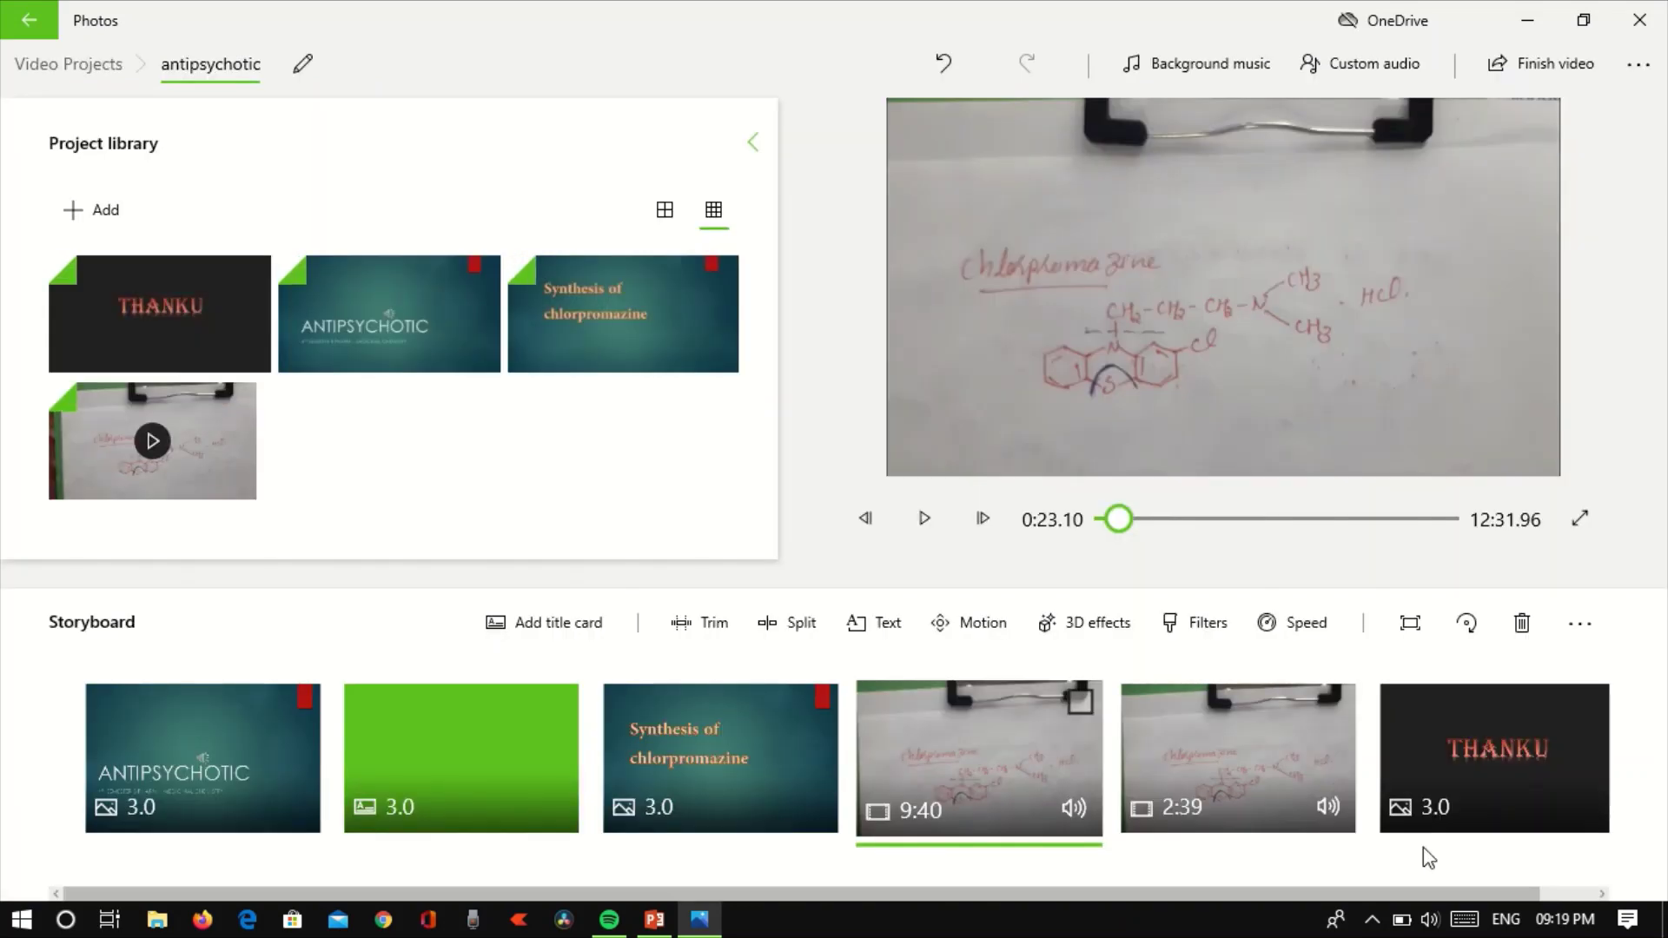
click(1250, 69)
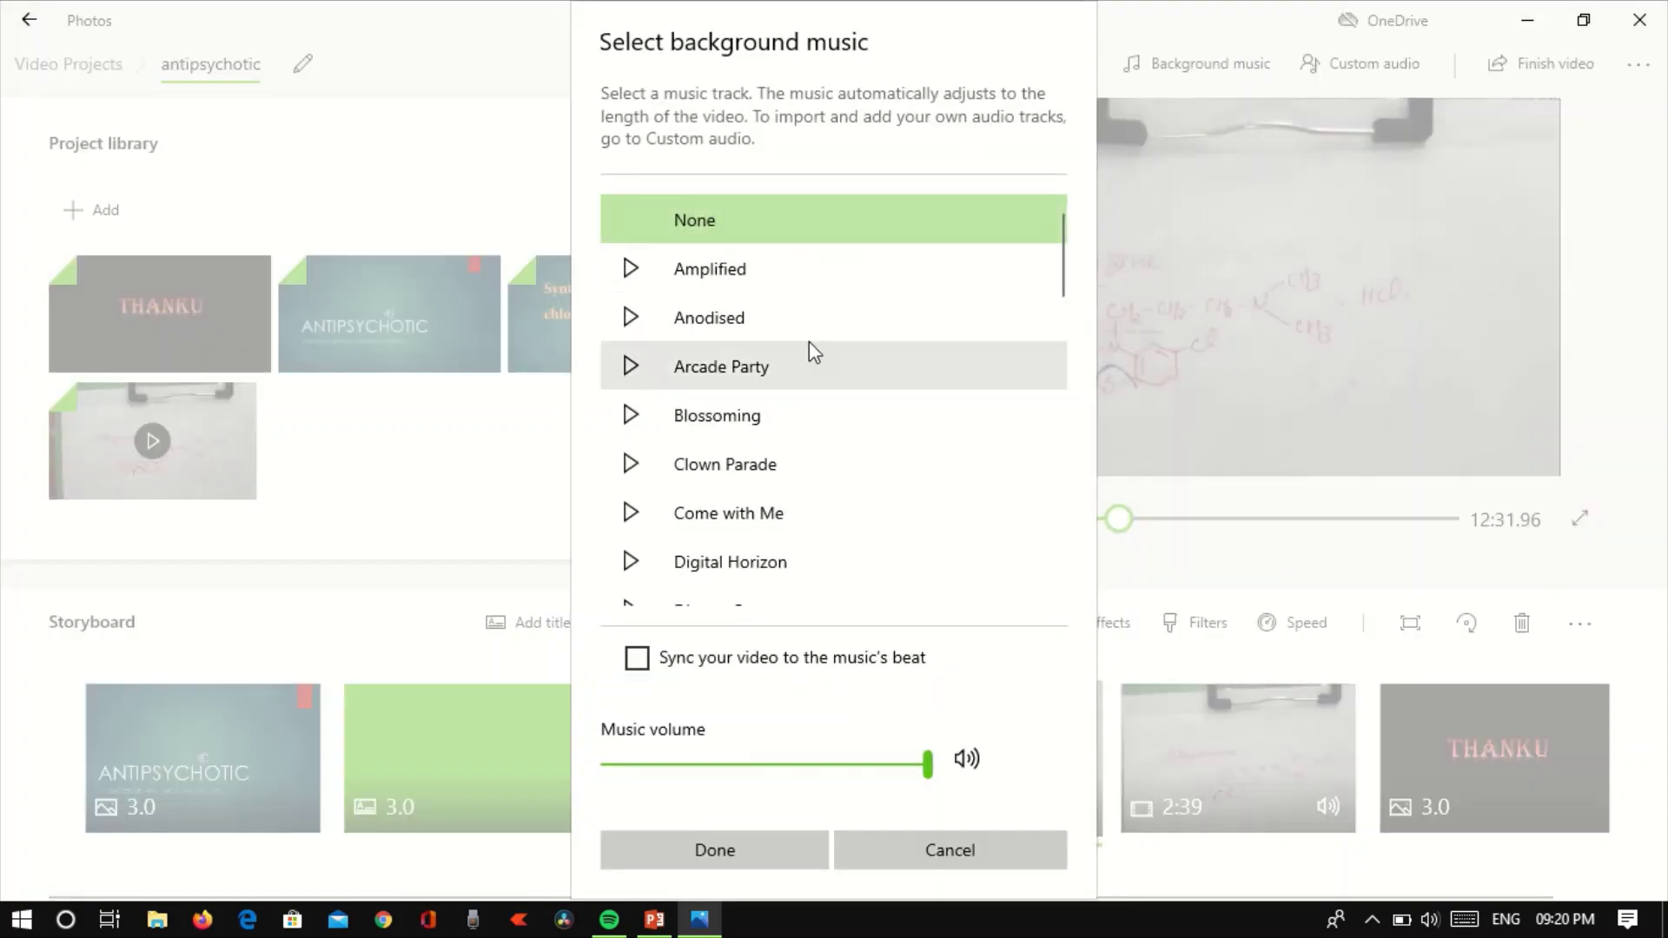
drag(1068, 236, 1067, 337)
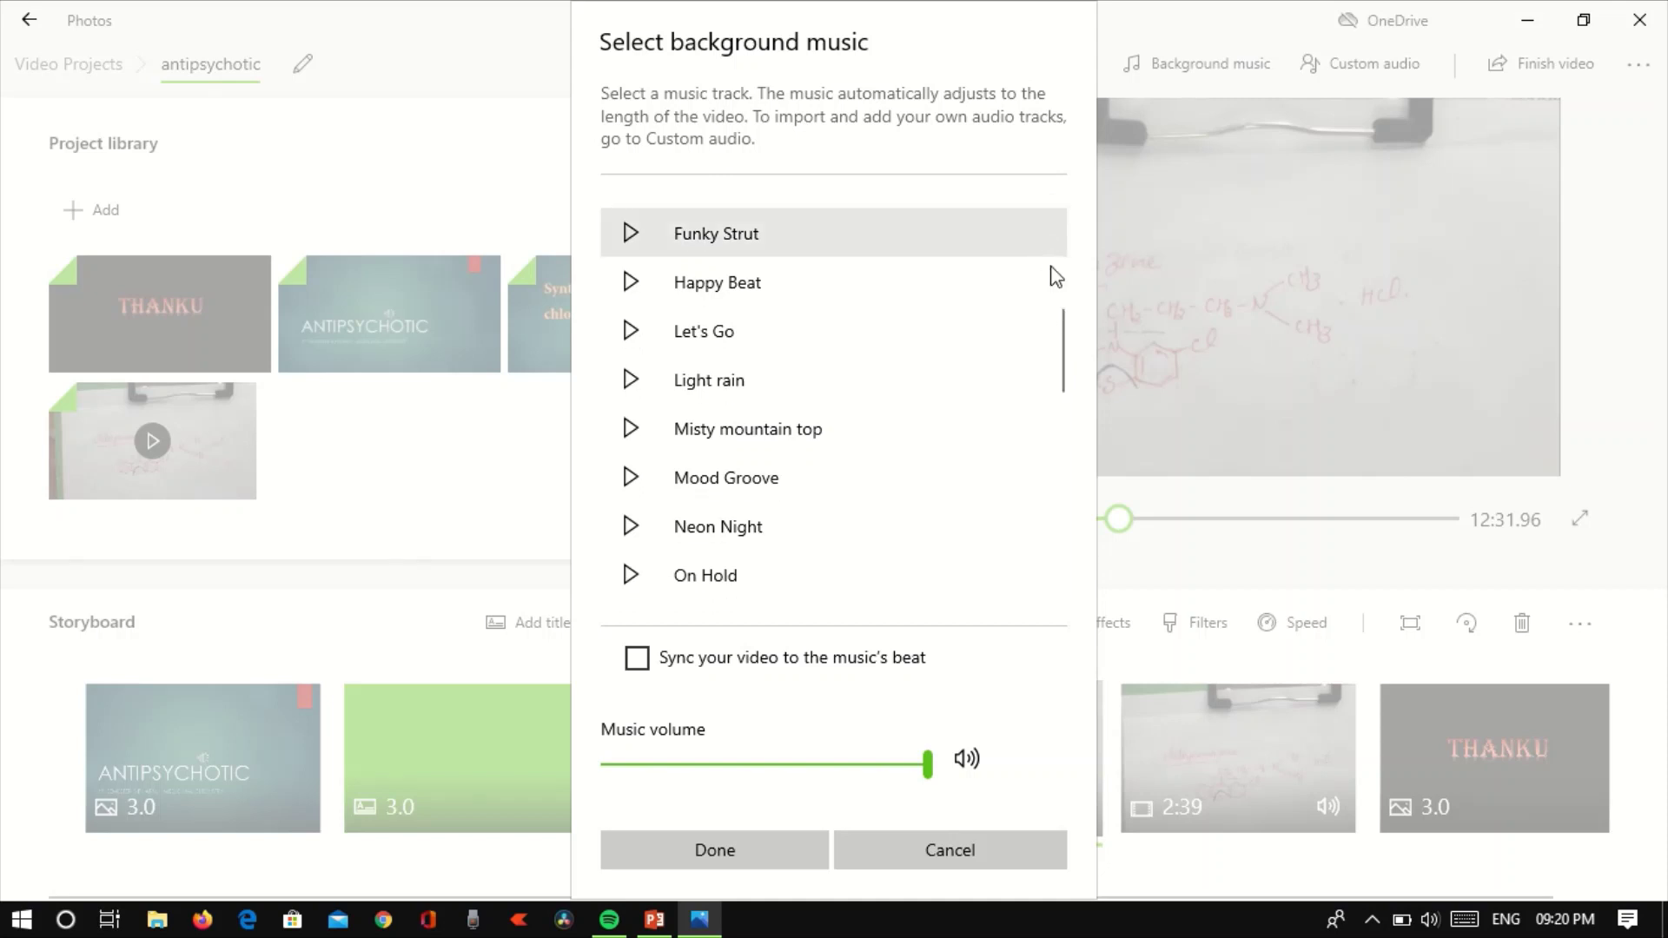
drag(1051, 328, 1041, 457)
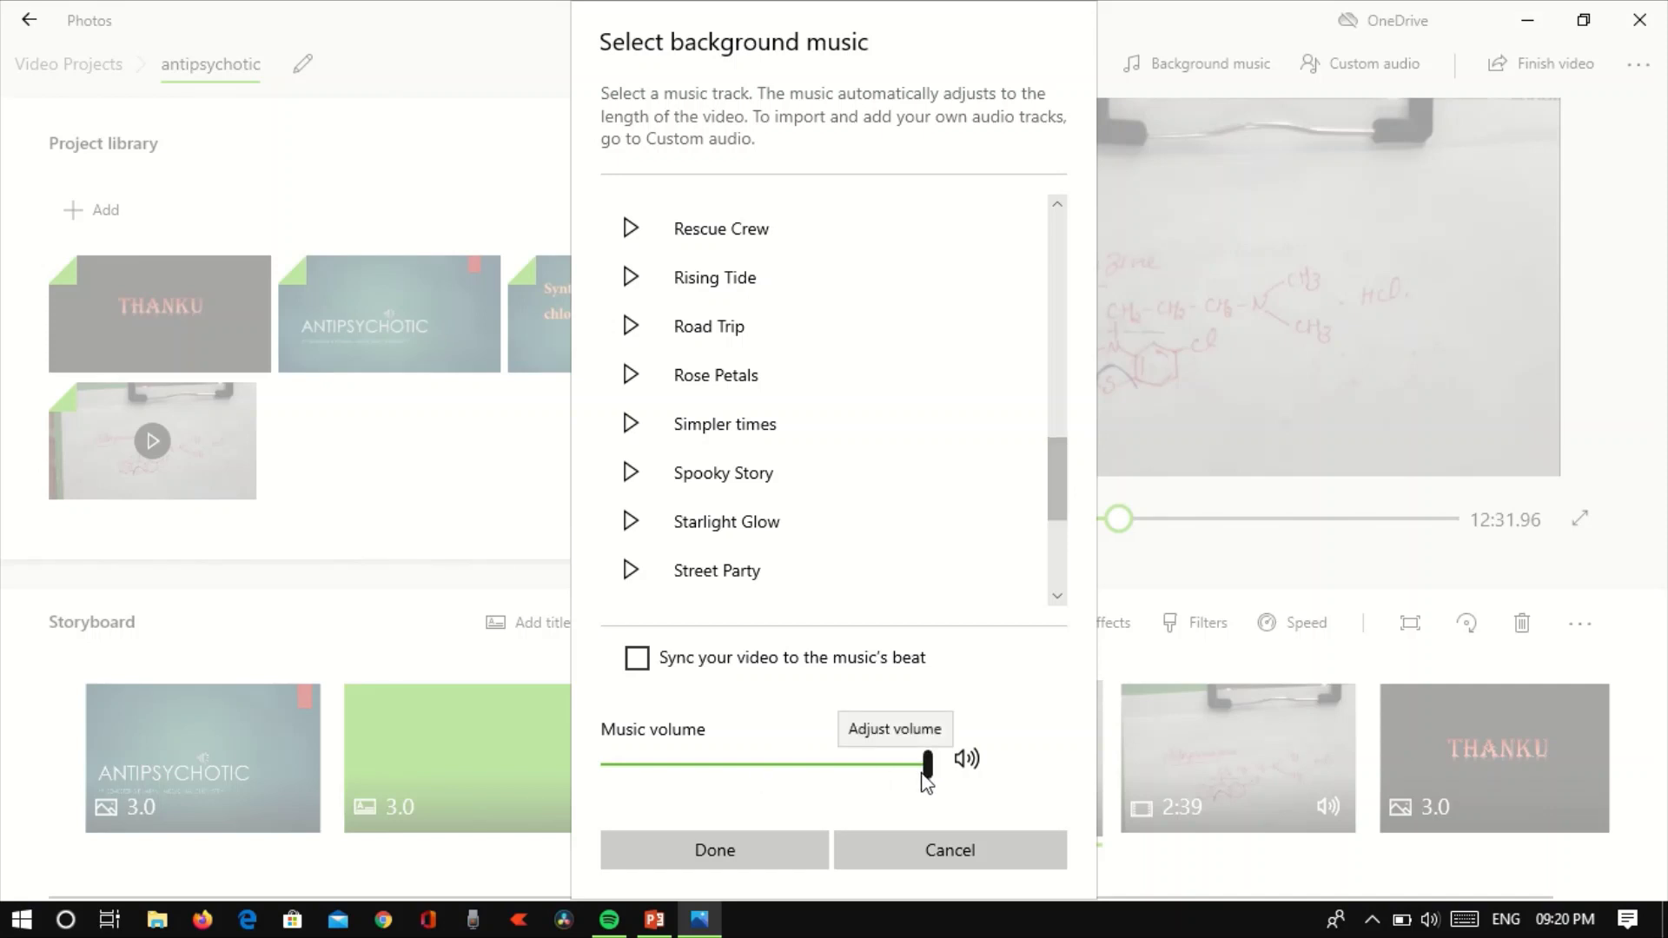
mouse_move(928, 766)
mouse_down()
mouse_move(707, 769)
mouse_move(930, 770)
mouse_up()
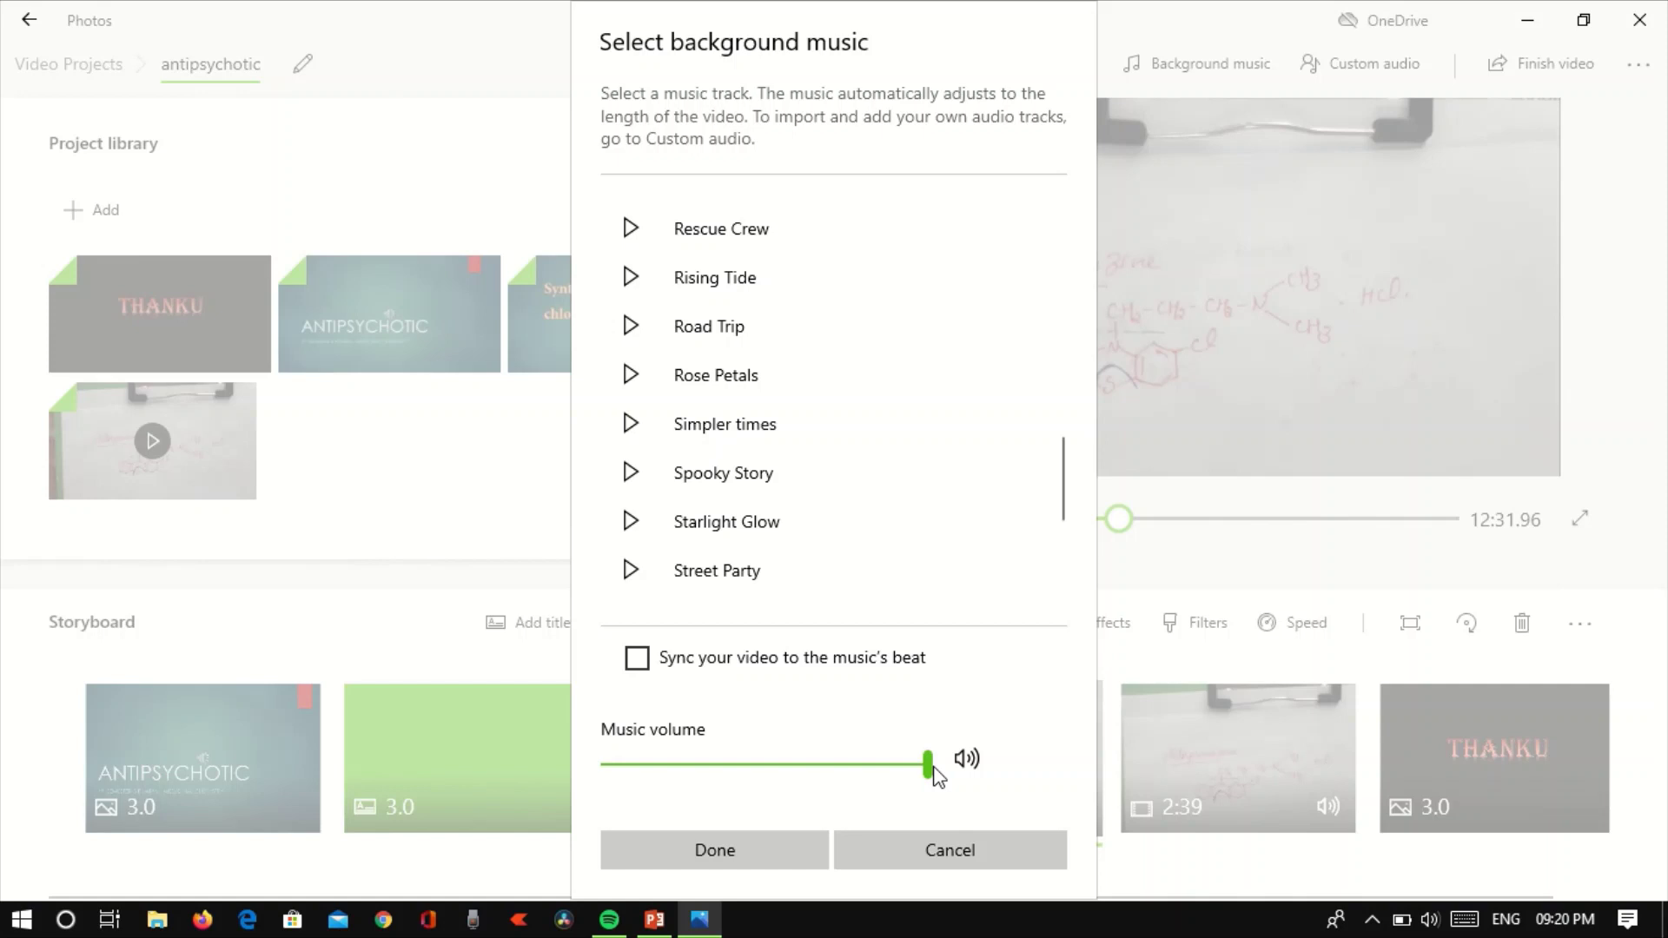
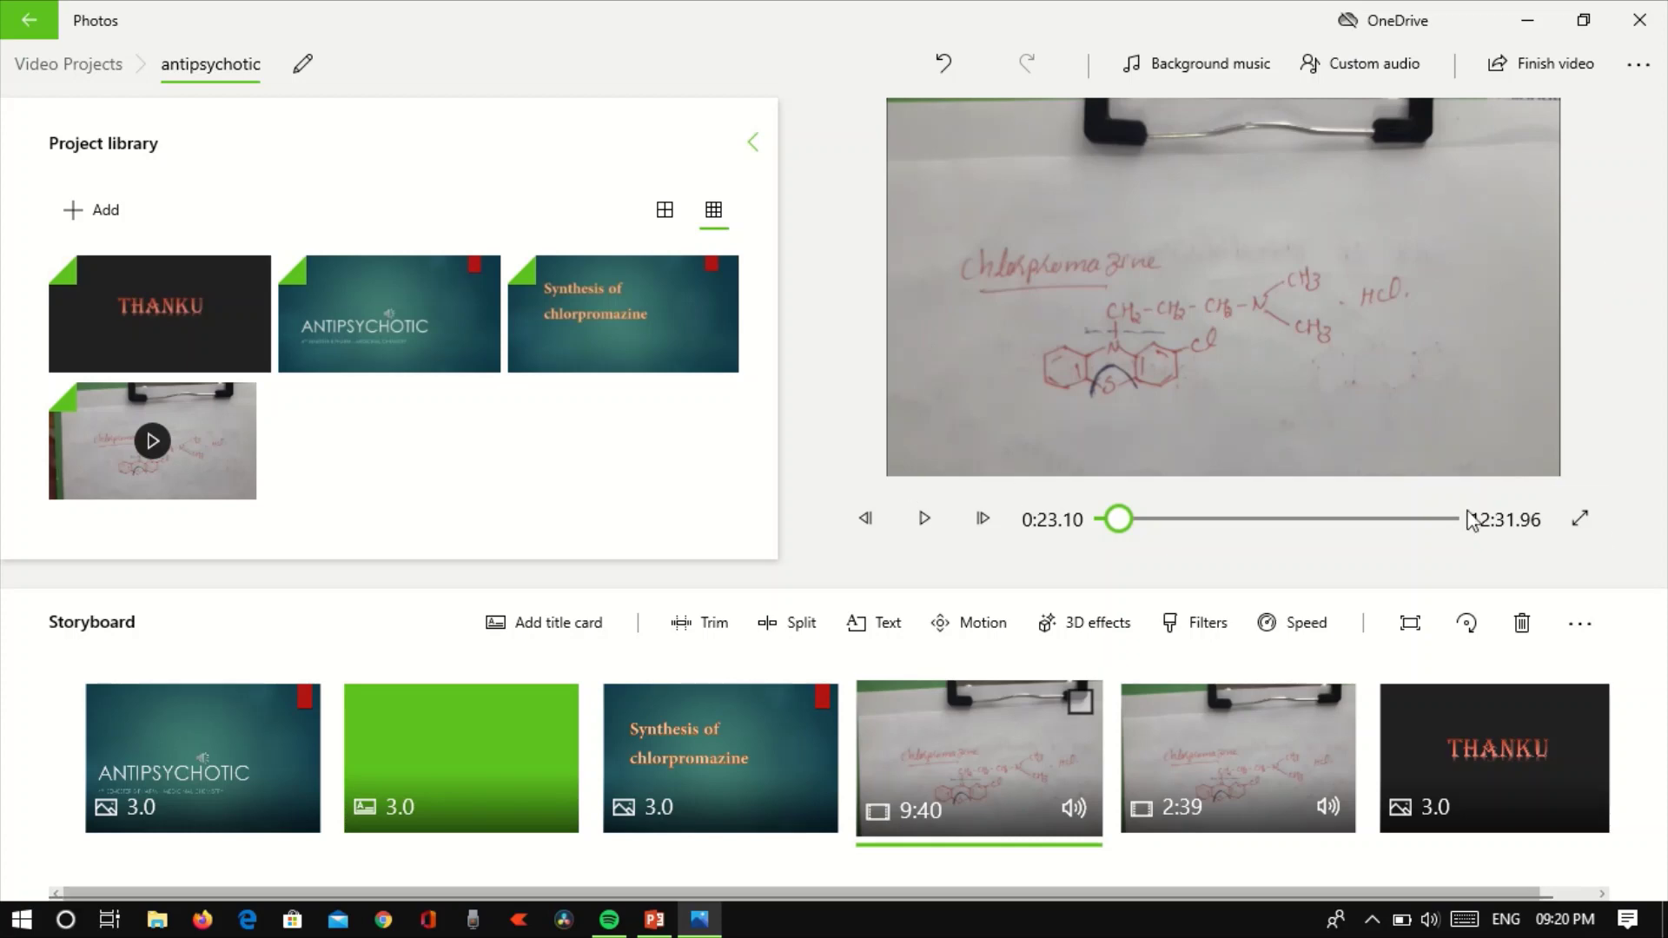
Step: Preview the project from the ANTIPSYCHOTIC slide, skip ahead to the second chlorpromazine clip and the ending, and stop playback
click(924, 519)
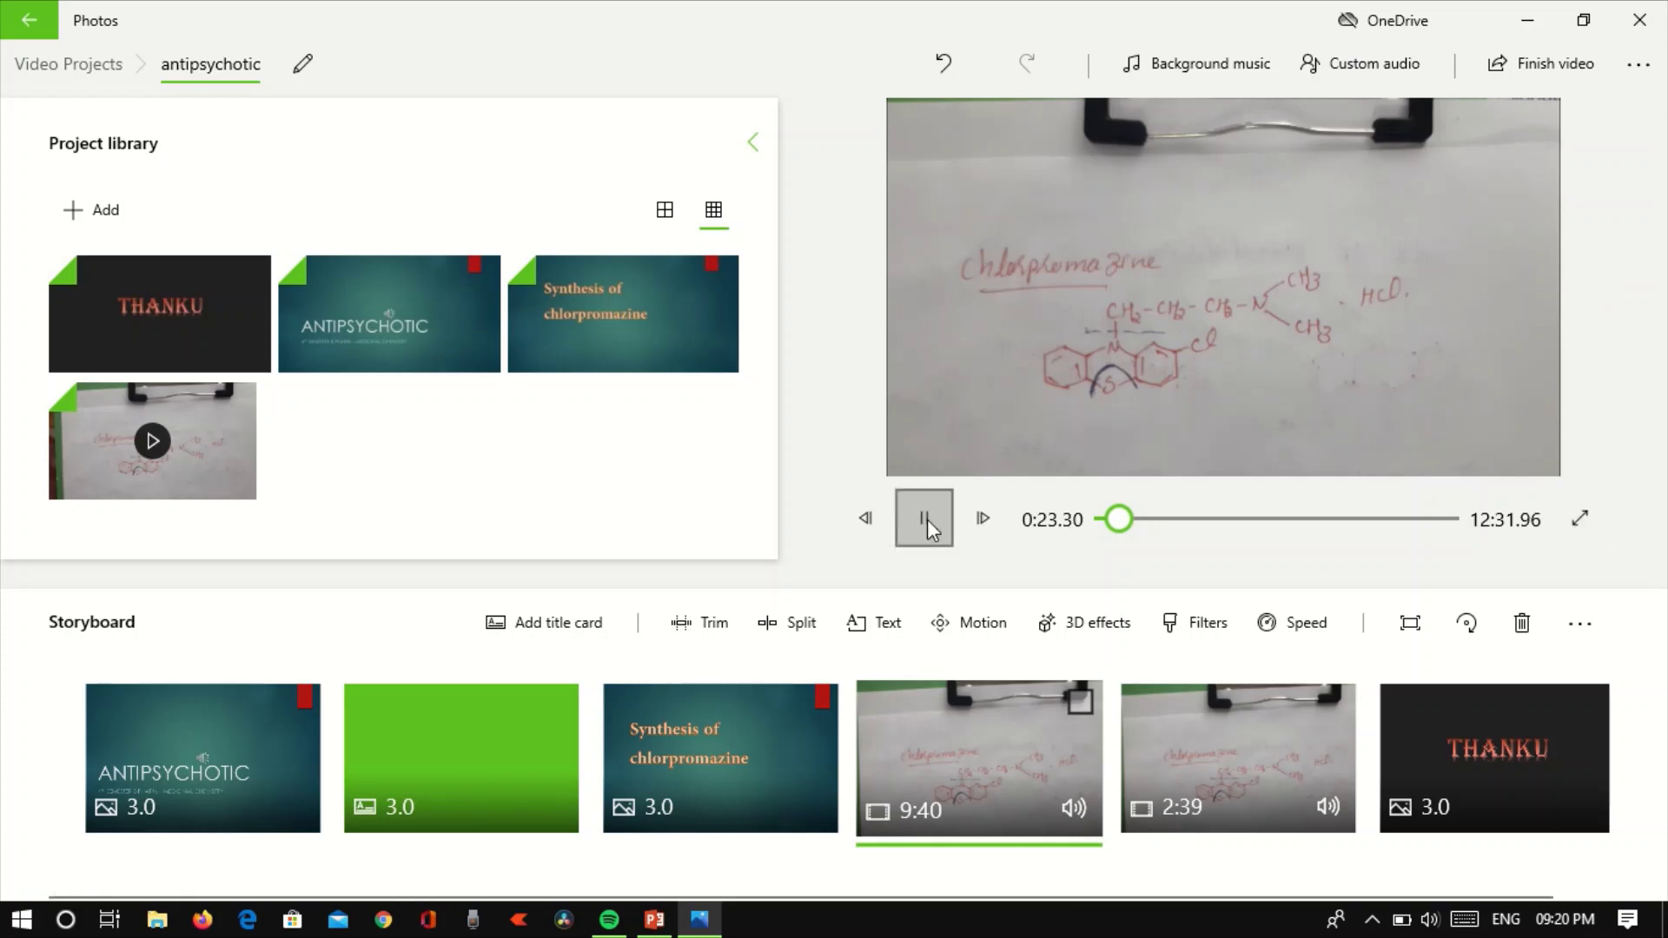
click(170, 739)
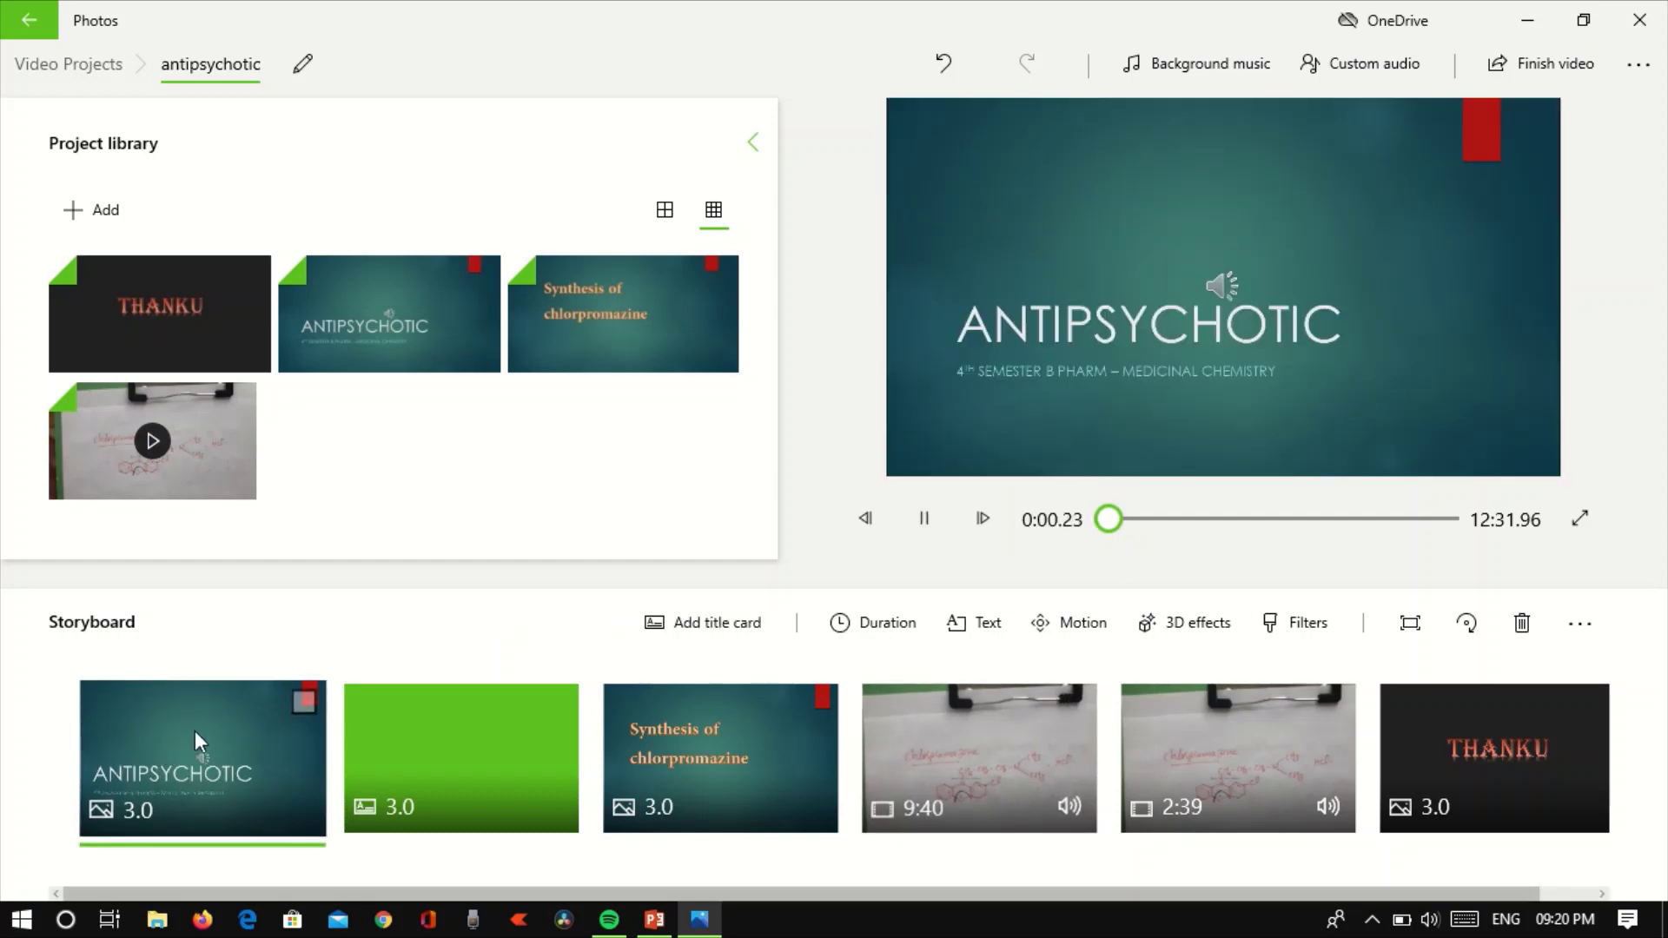
click(926, 518)
click(926, 519)
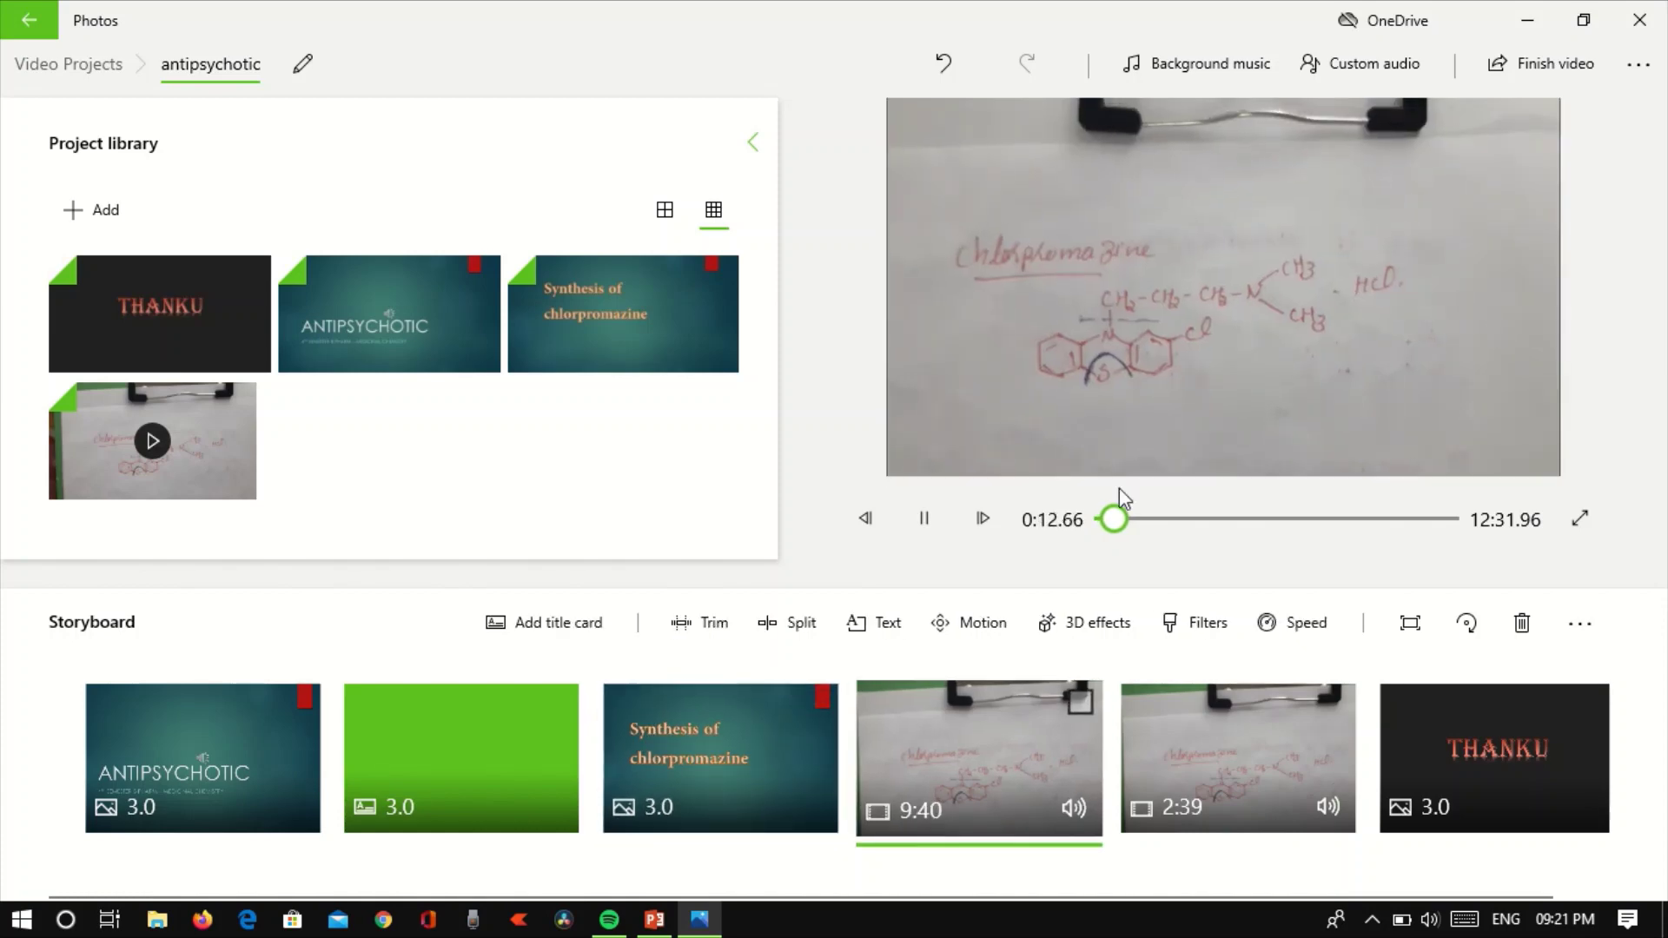
click(1381, 521)
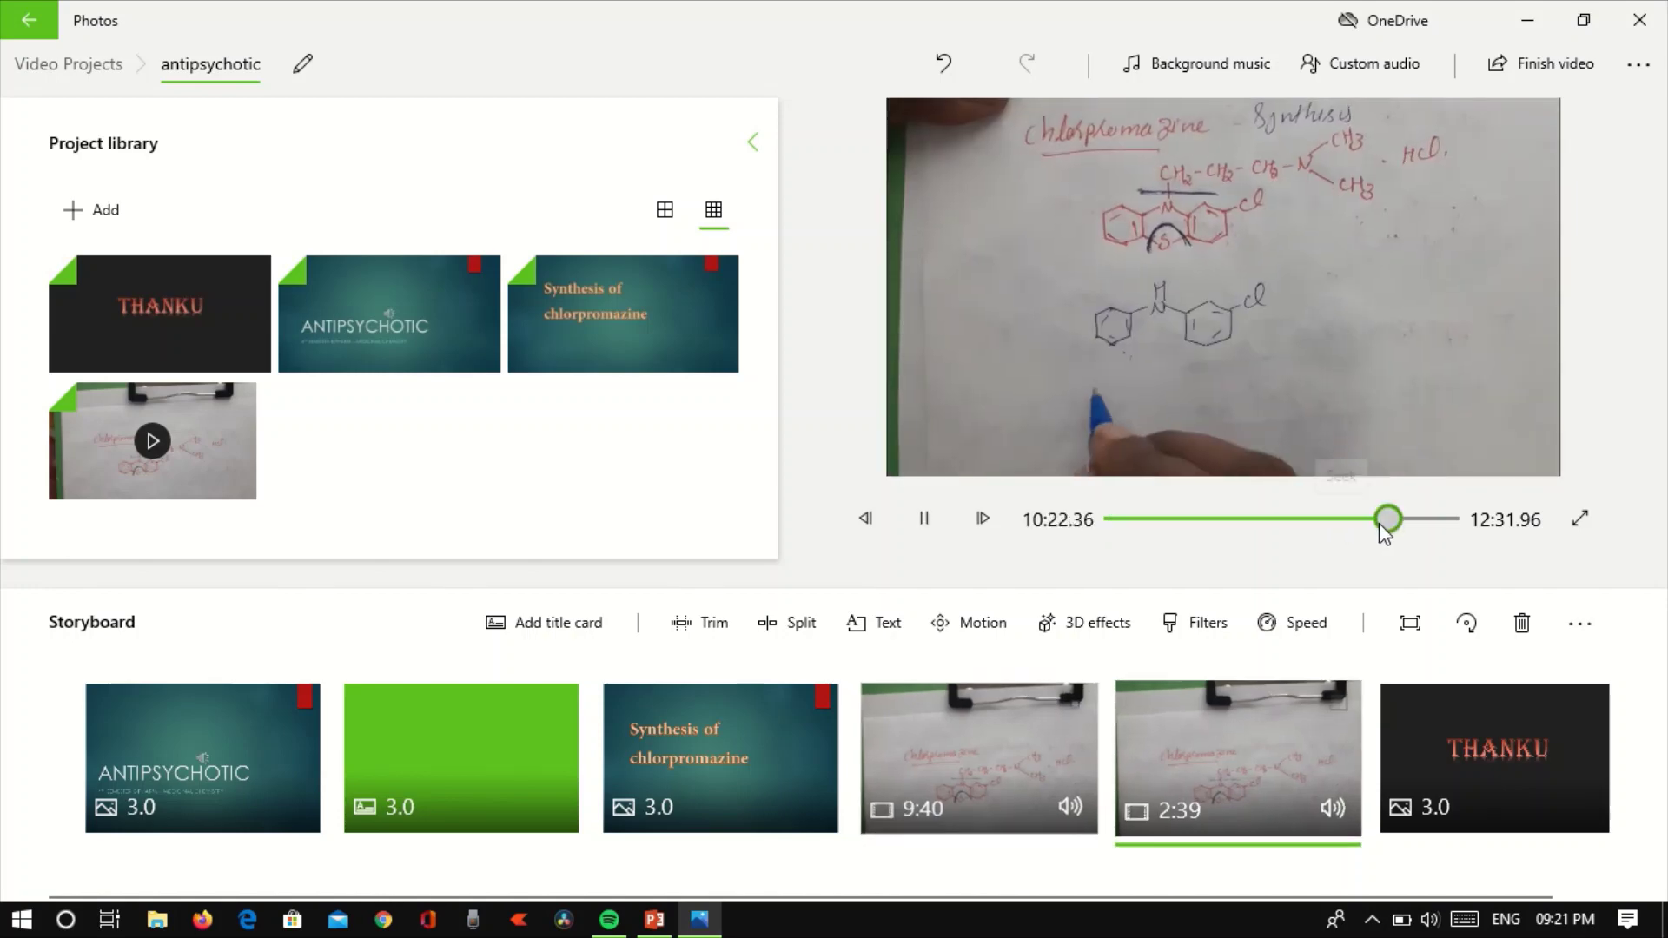
click(1451, 521)
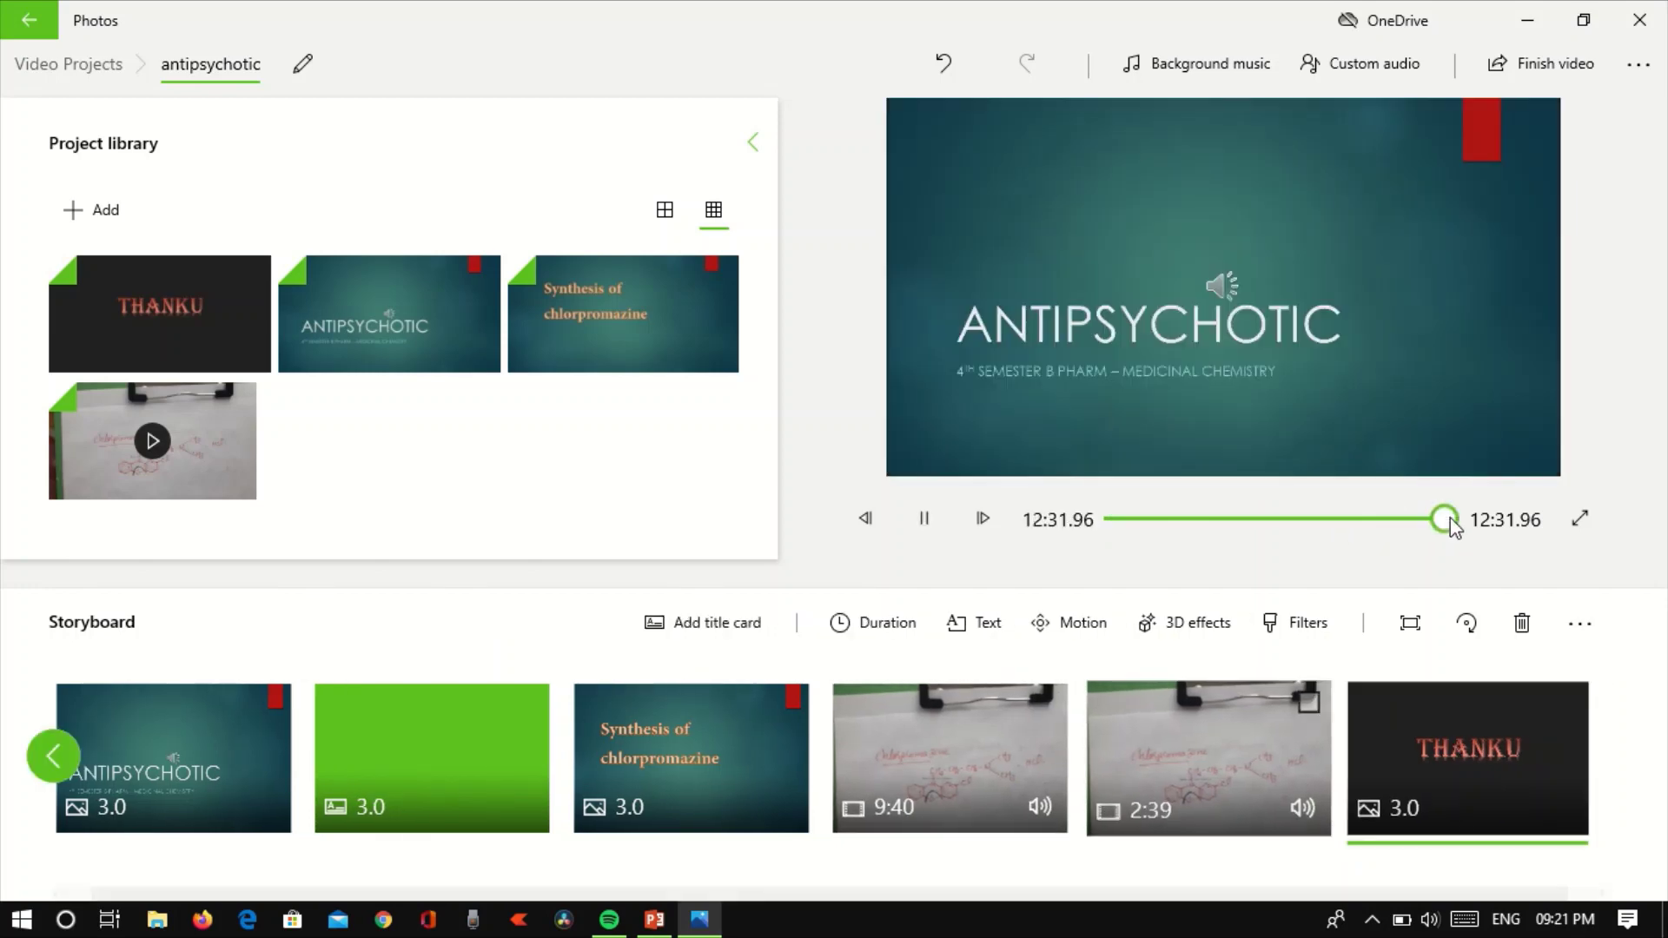
click(924, 519)
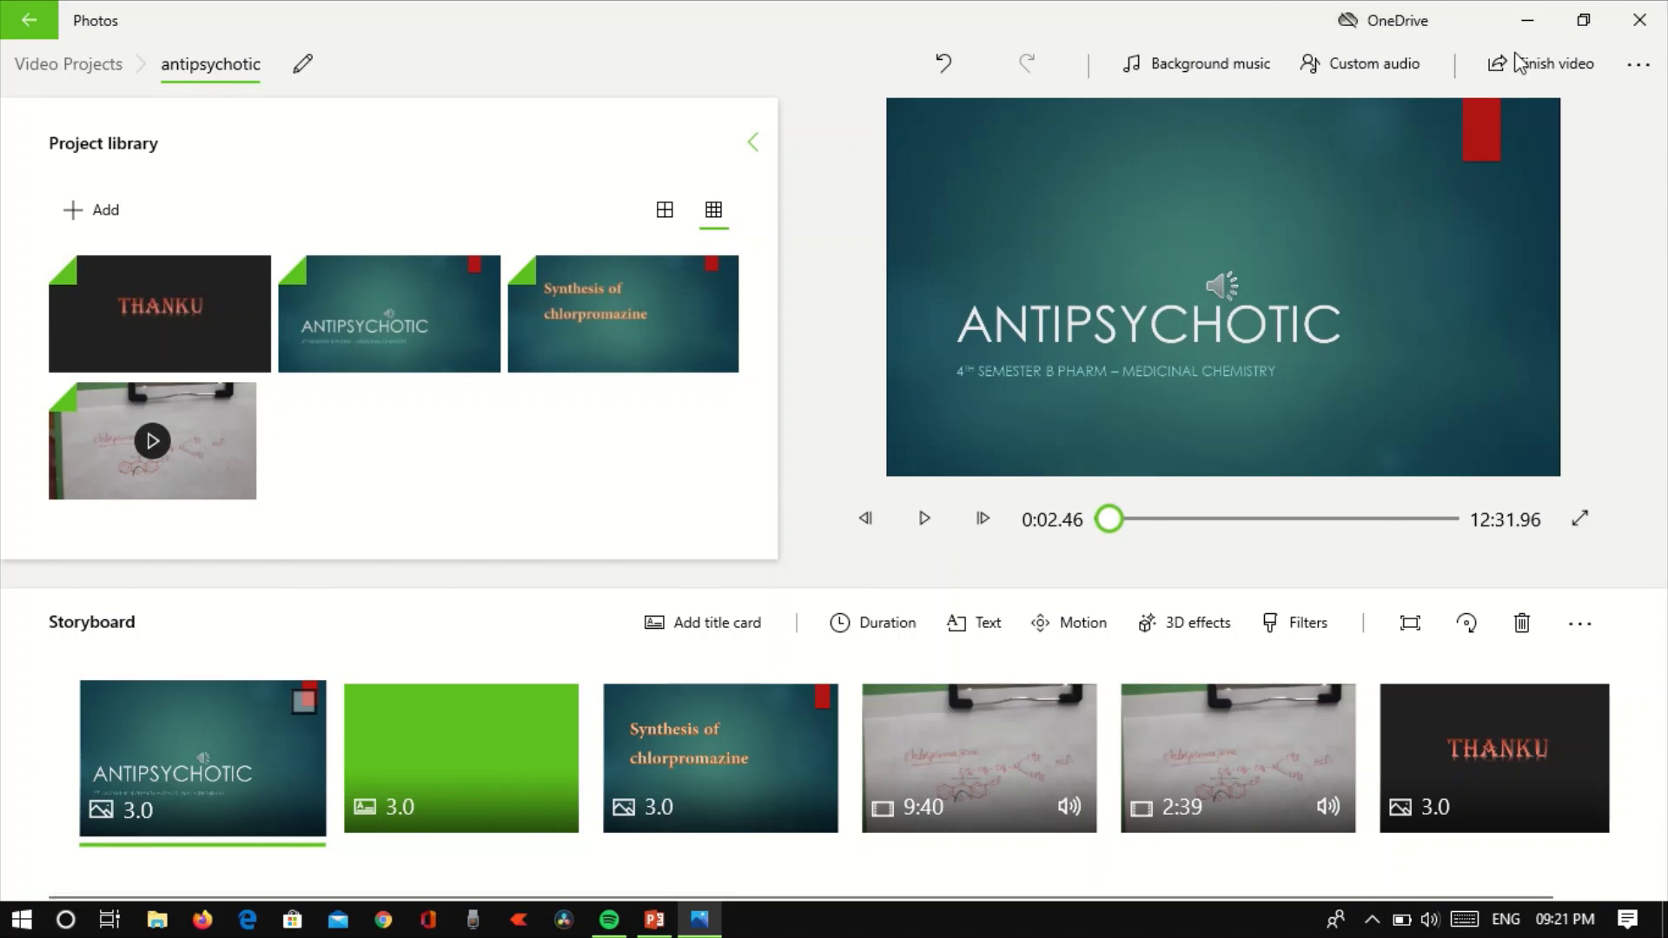
Step: Start exporting the video at High 1080p quality to the Youtube (D:) drive under the file name 1, and cancel the running export
click(1552, 68)
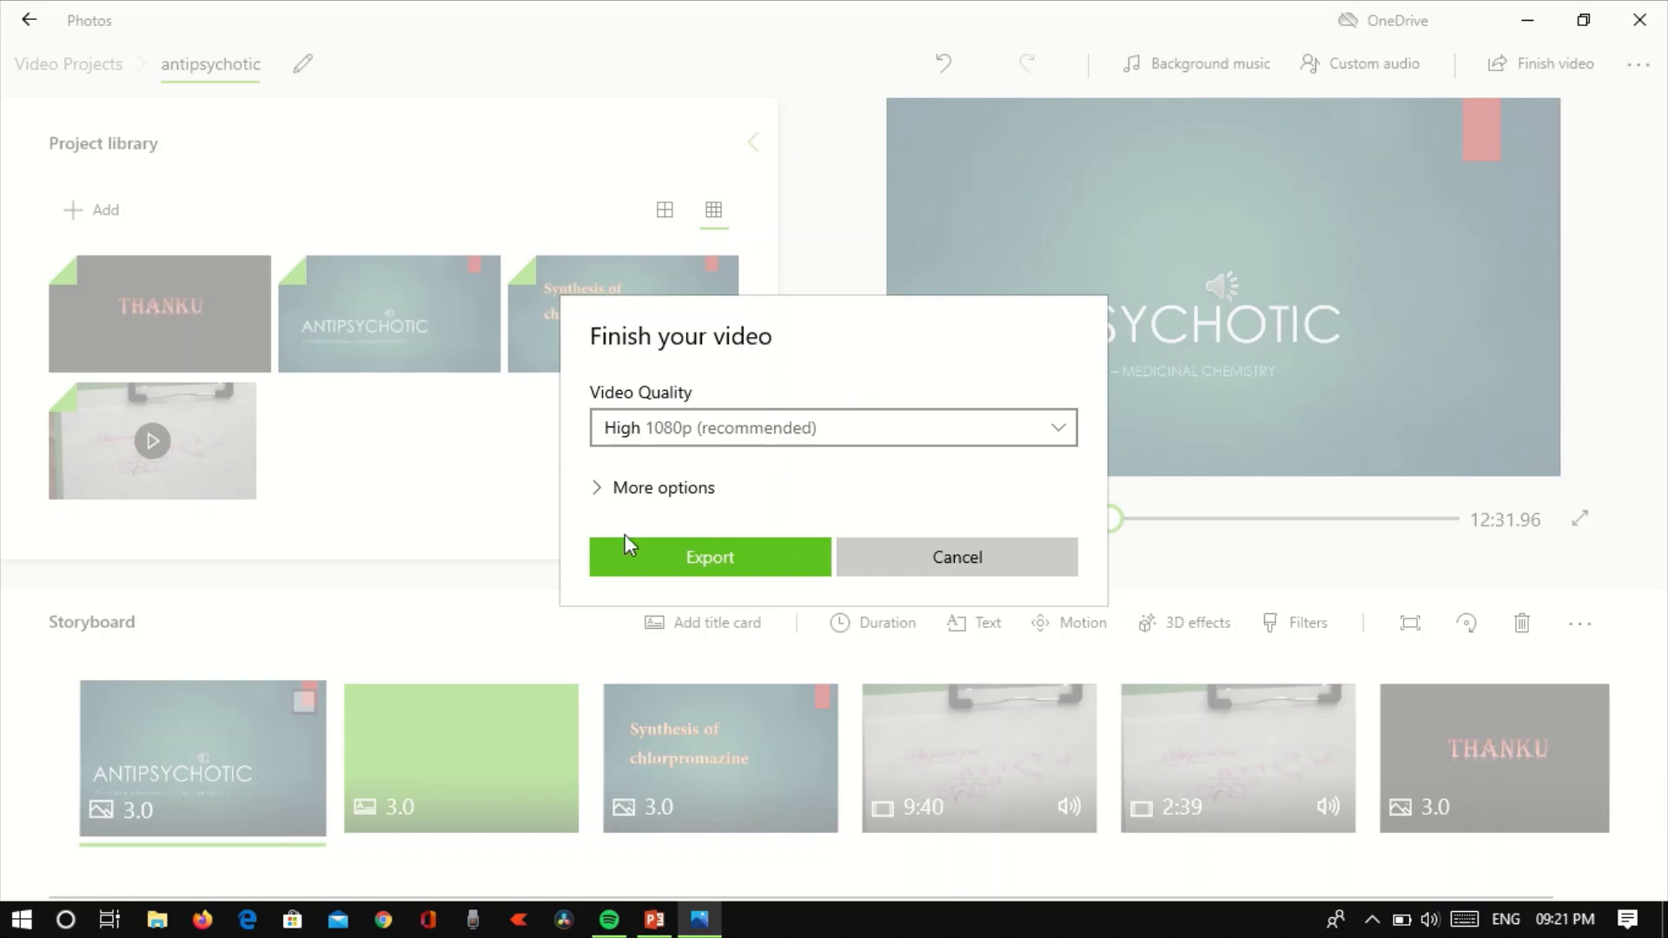
click(665, 557)
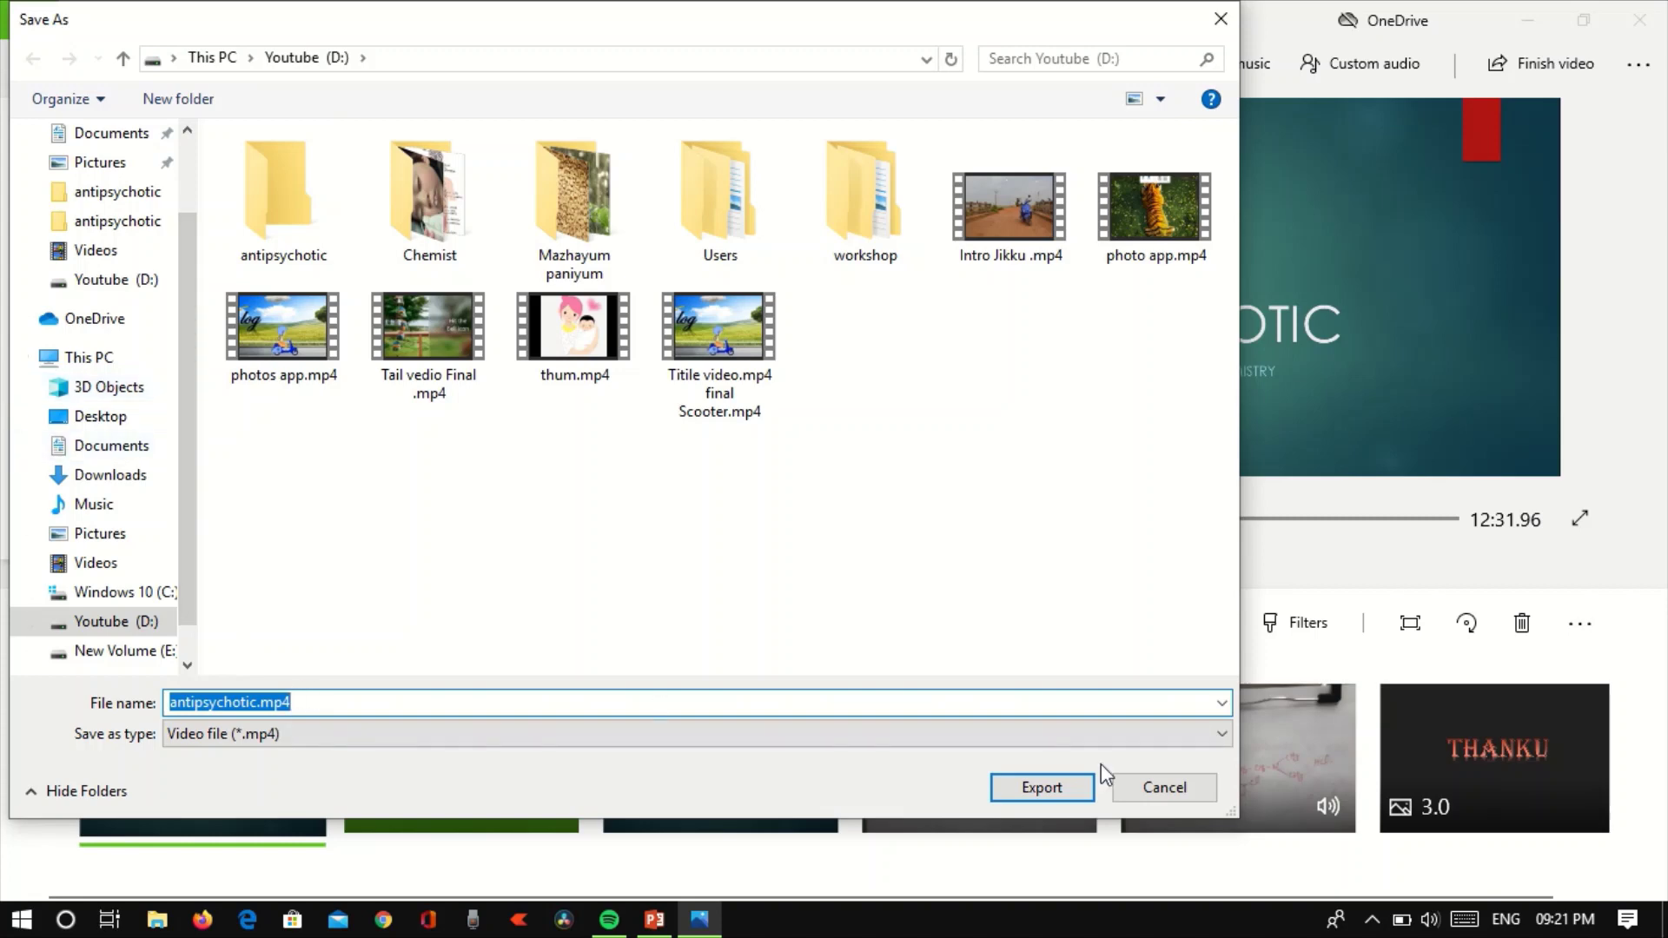
click(1060, 790)
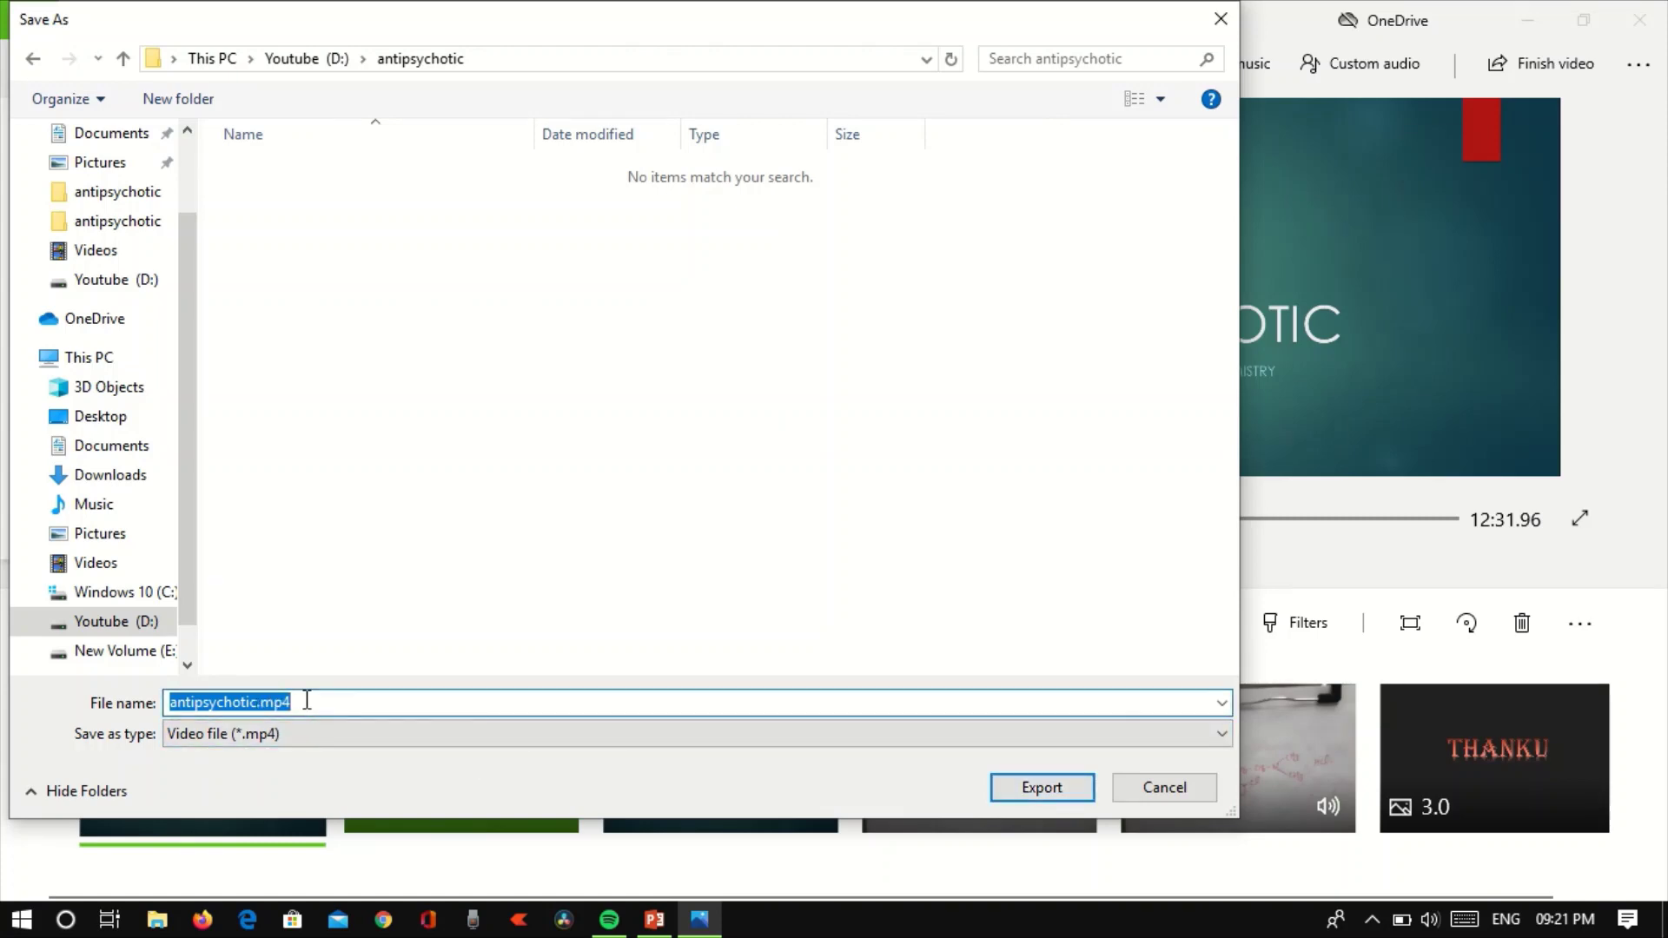
click(110, 622)
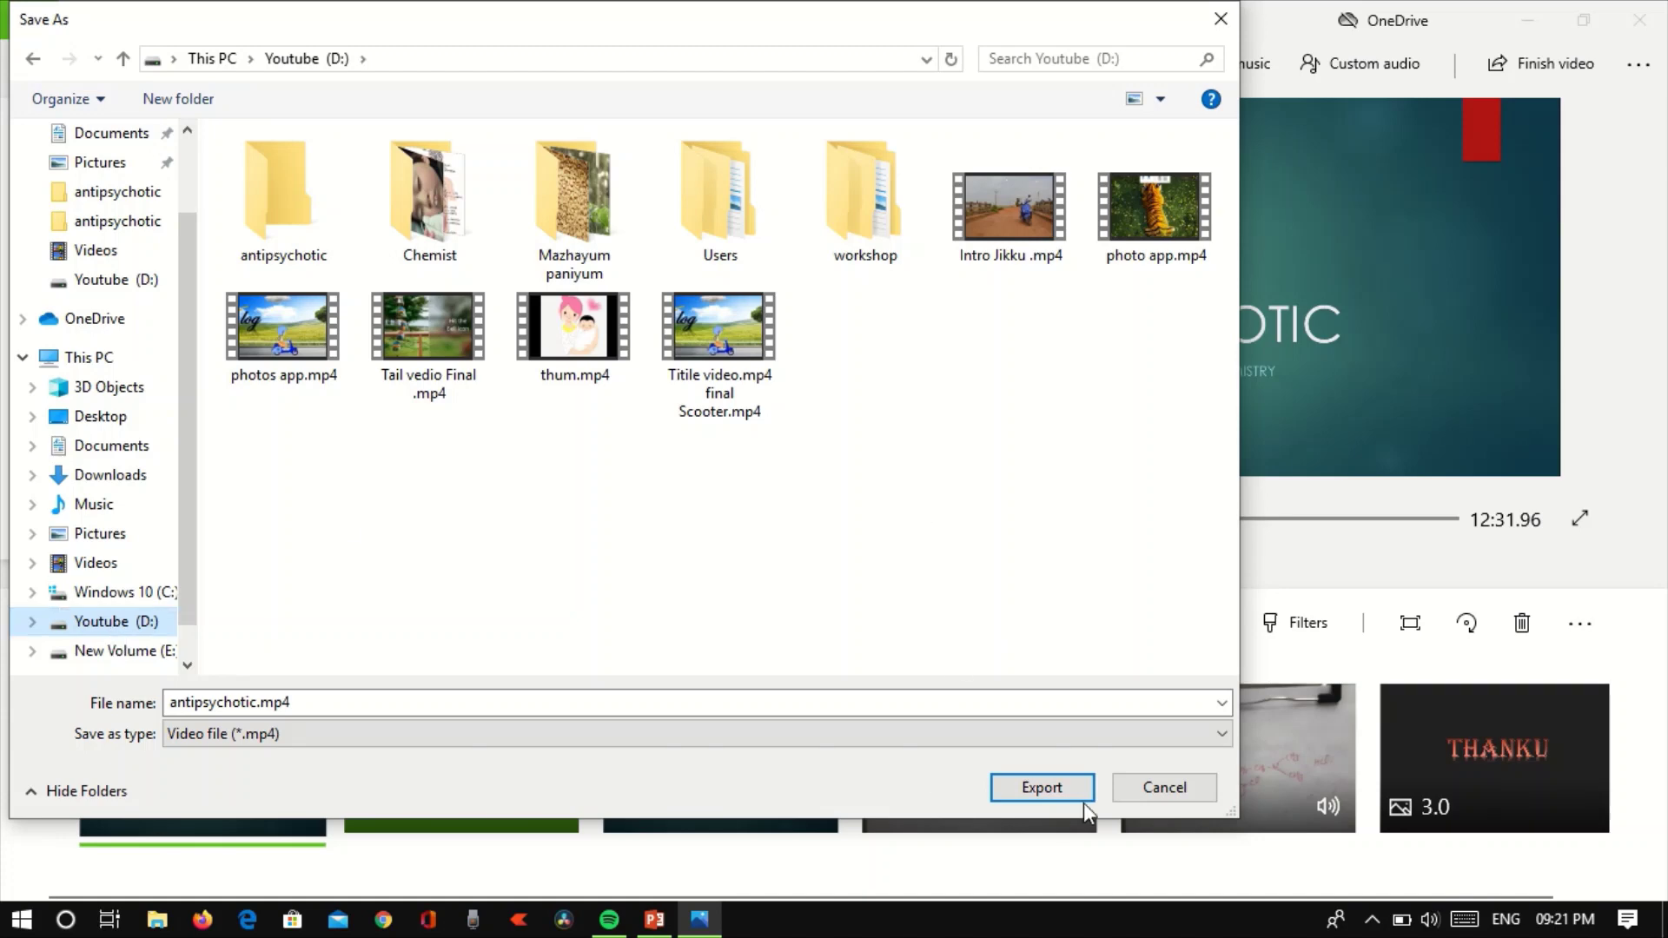
click(324, 700)
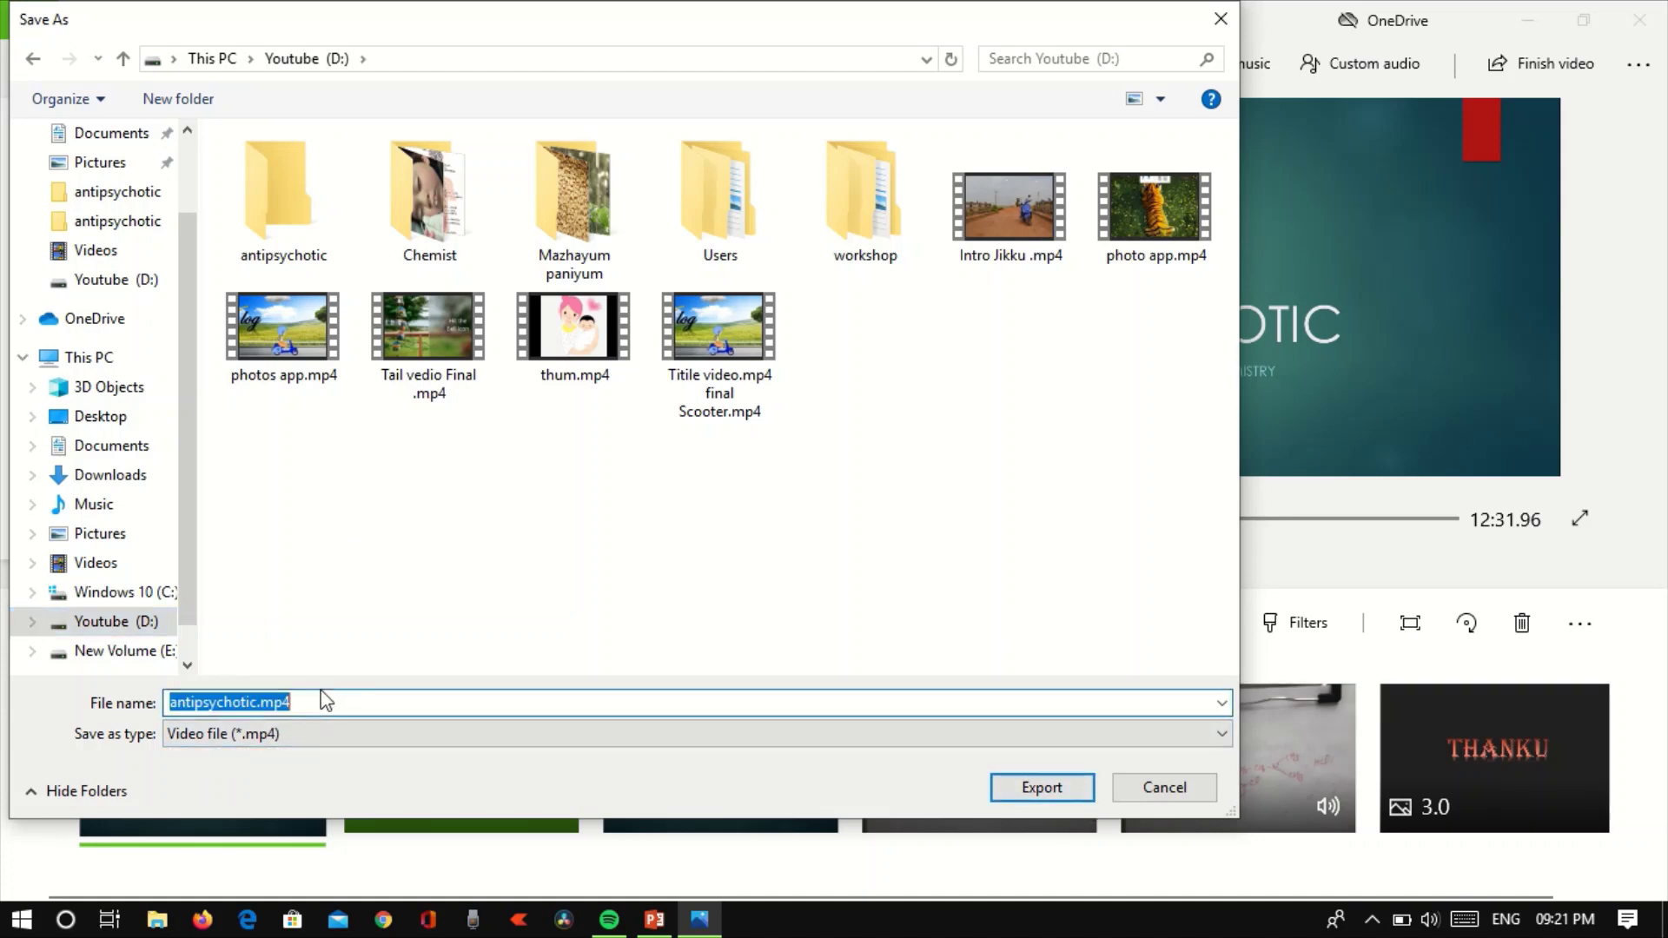
text(1)
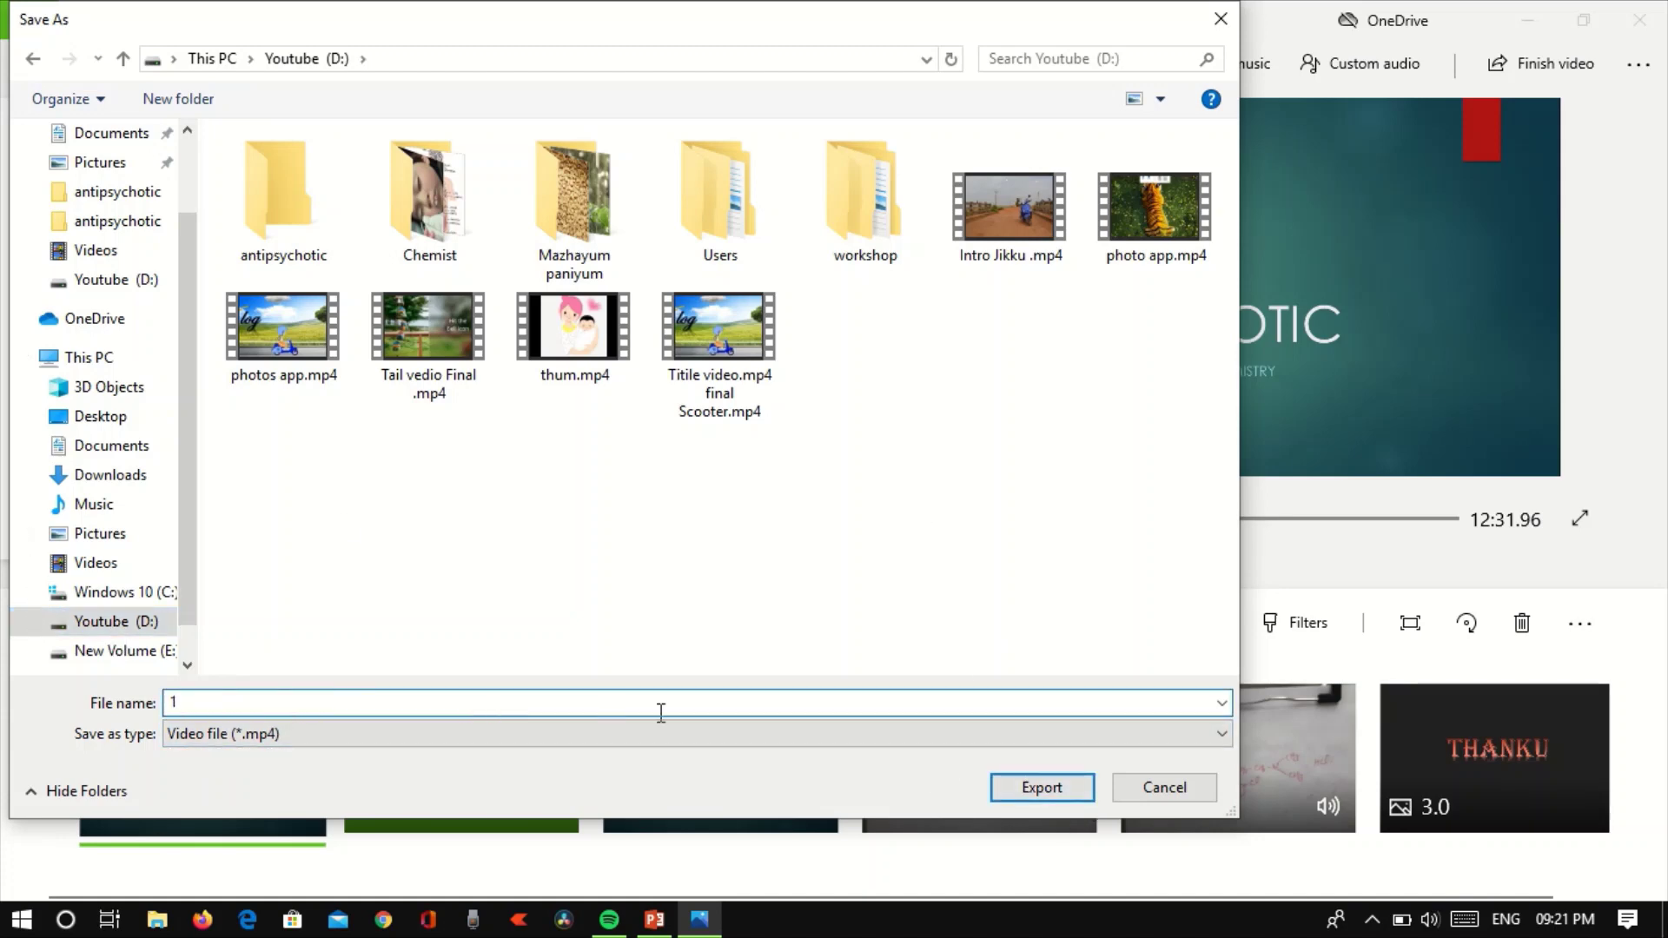
click(1058, 792)
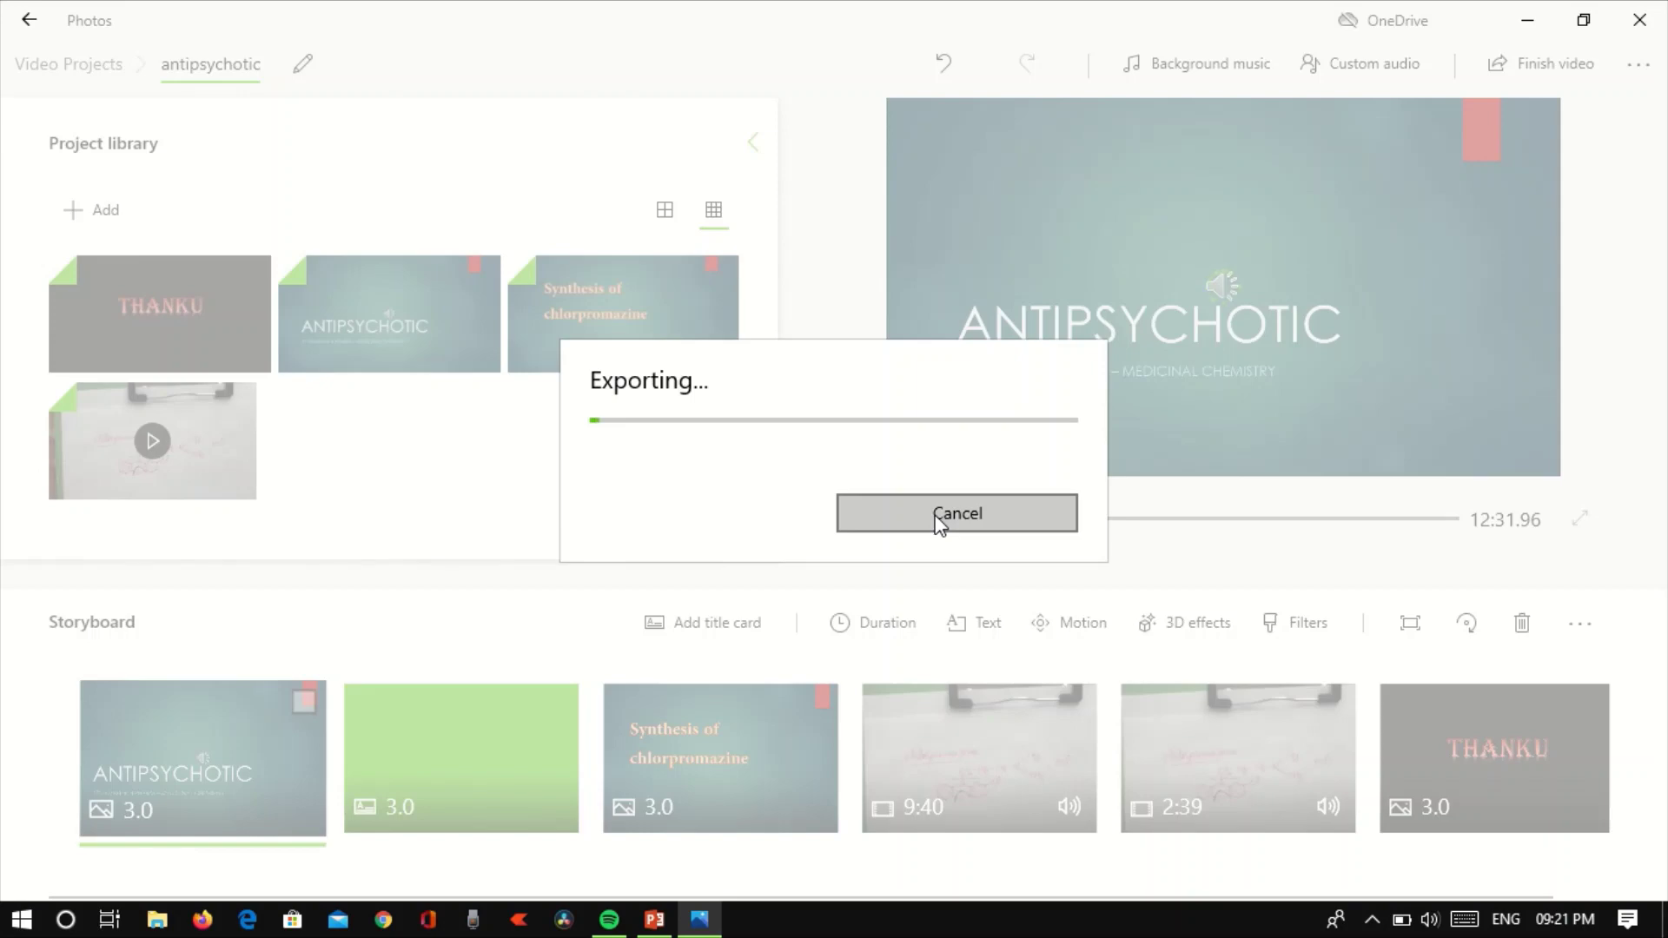
click(936, 519)
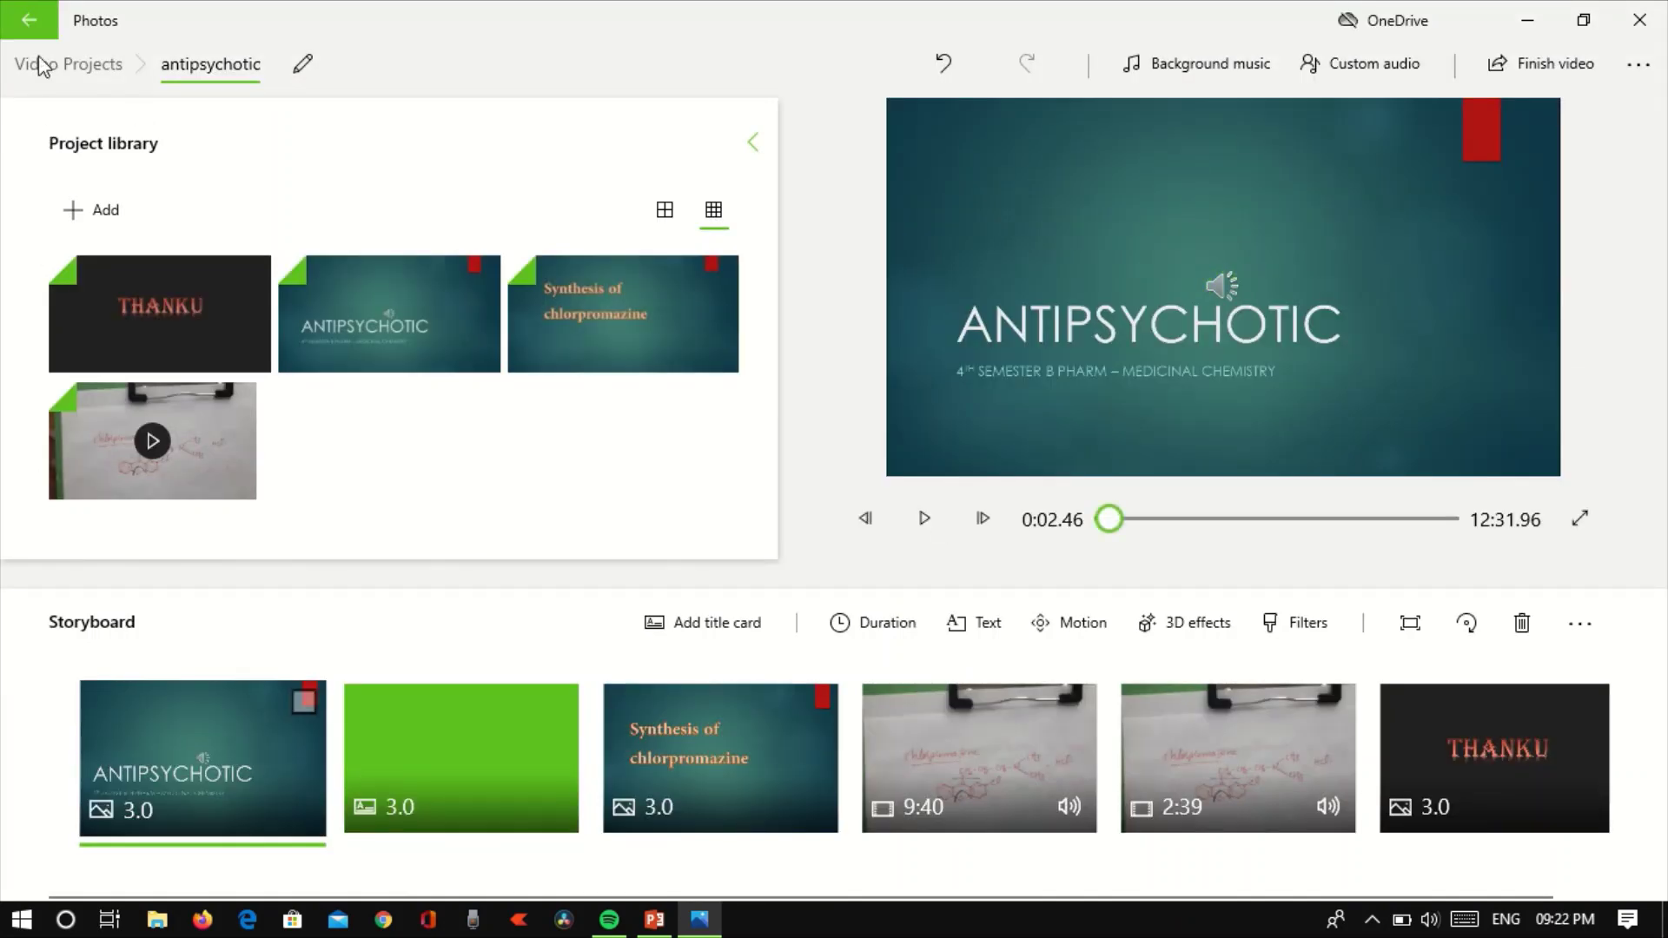
Step: Return to the video projects overview, look through the saved projects and open the antipsychotic project lasting 00:03:04
click(63, 64)
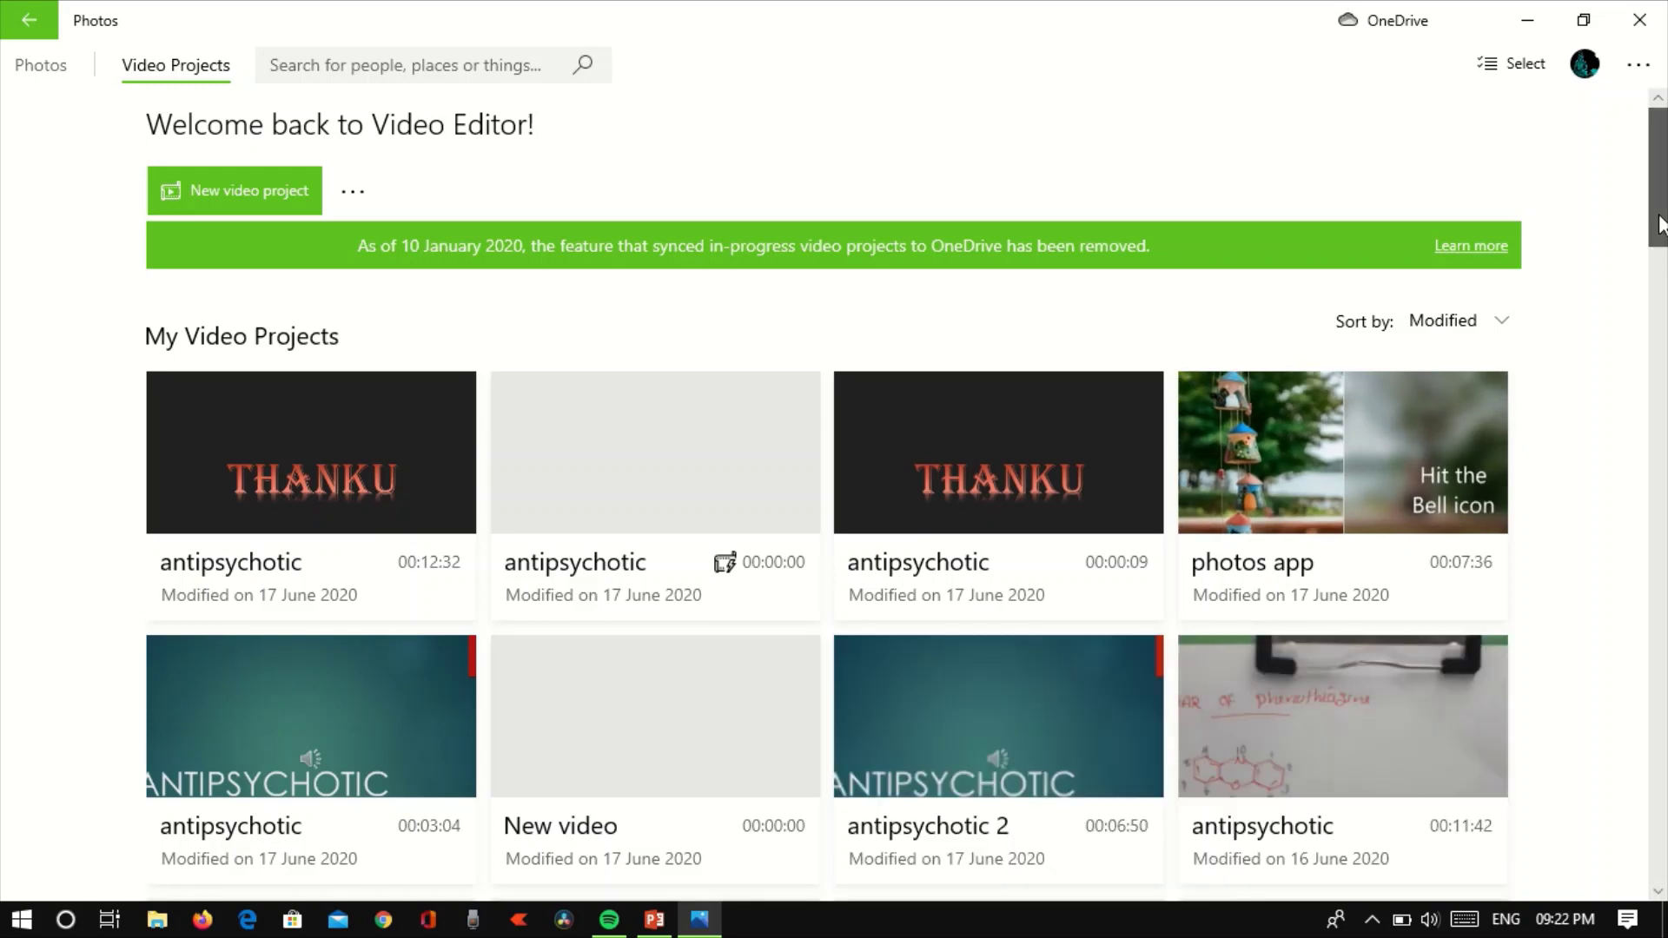
drag(1659, 225, 1659, 343)
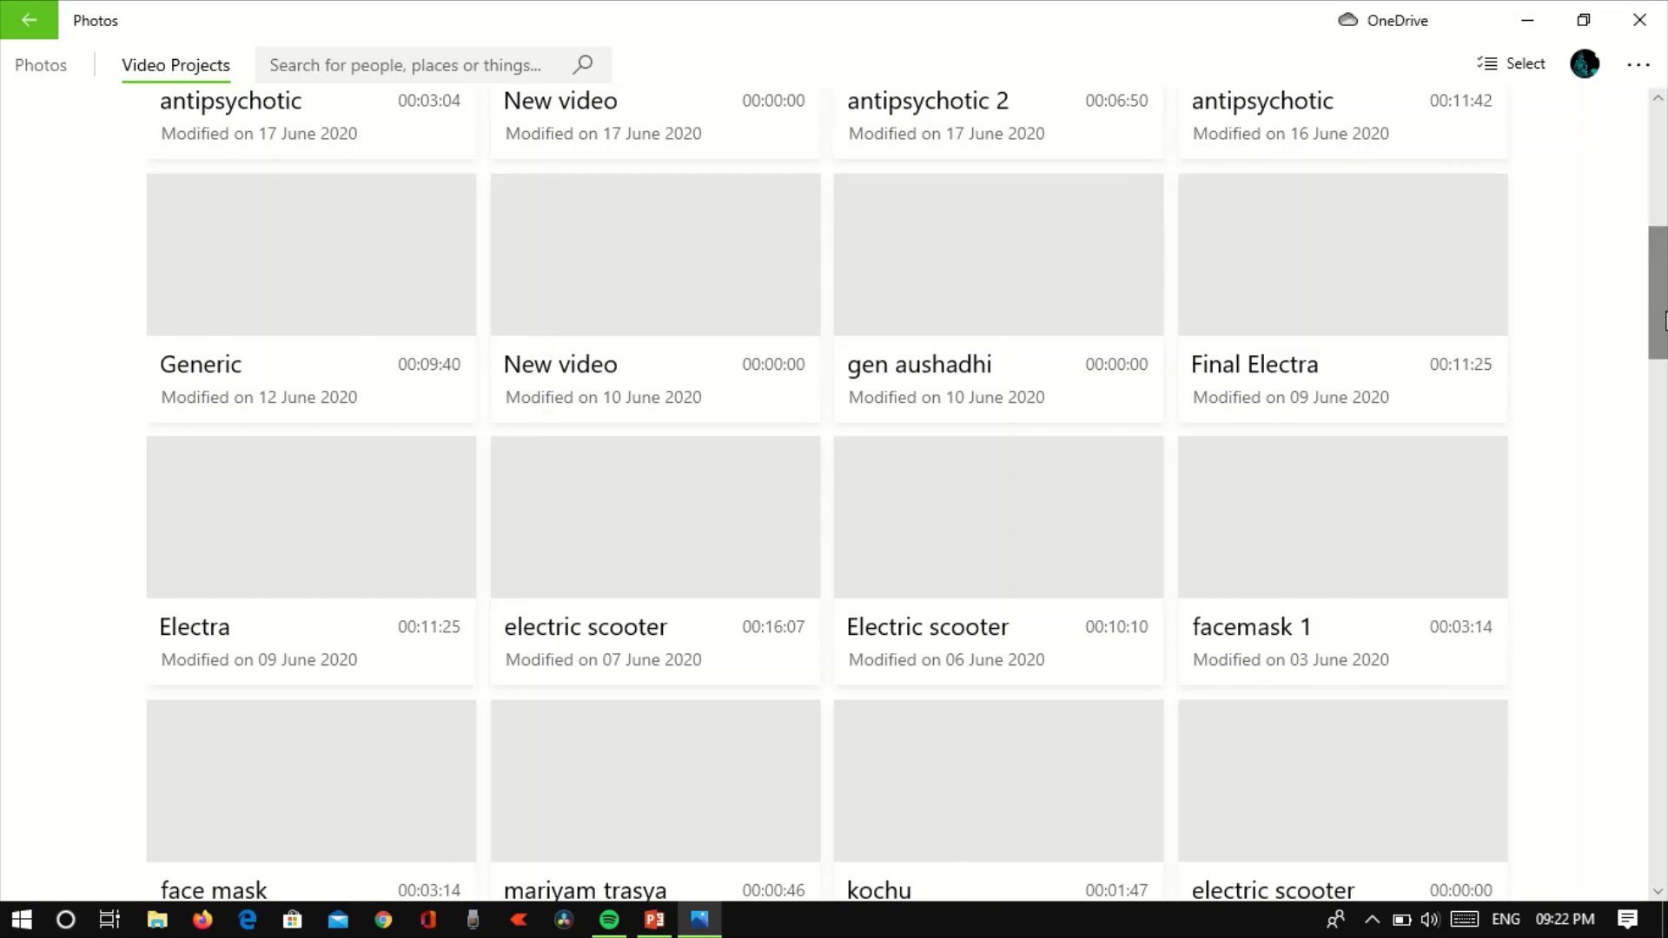
drag(1658, 319, 1659, 268)
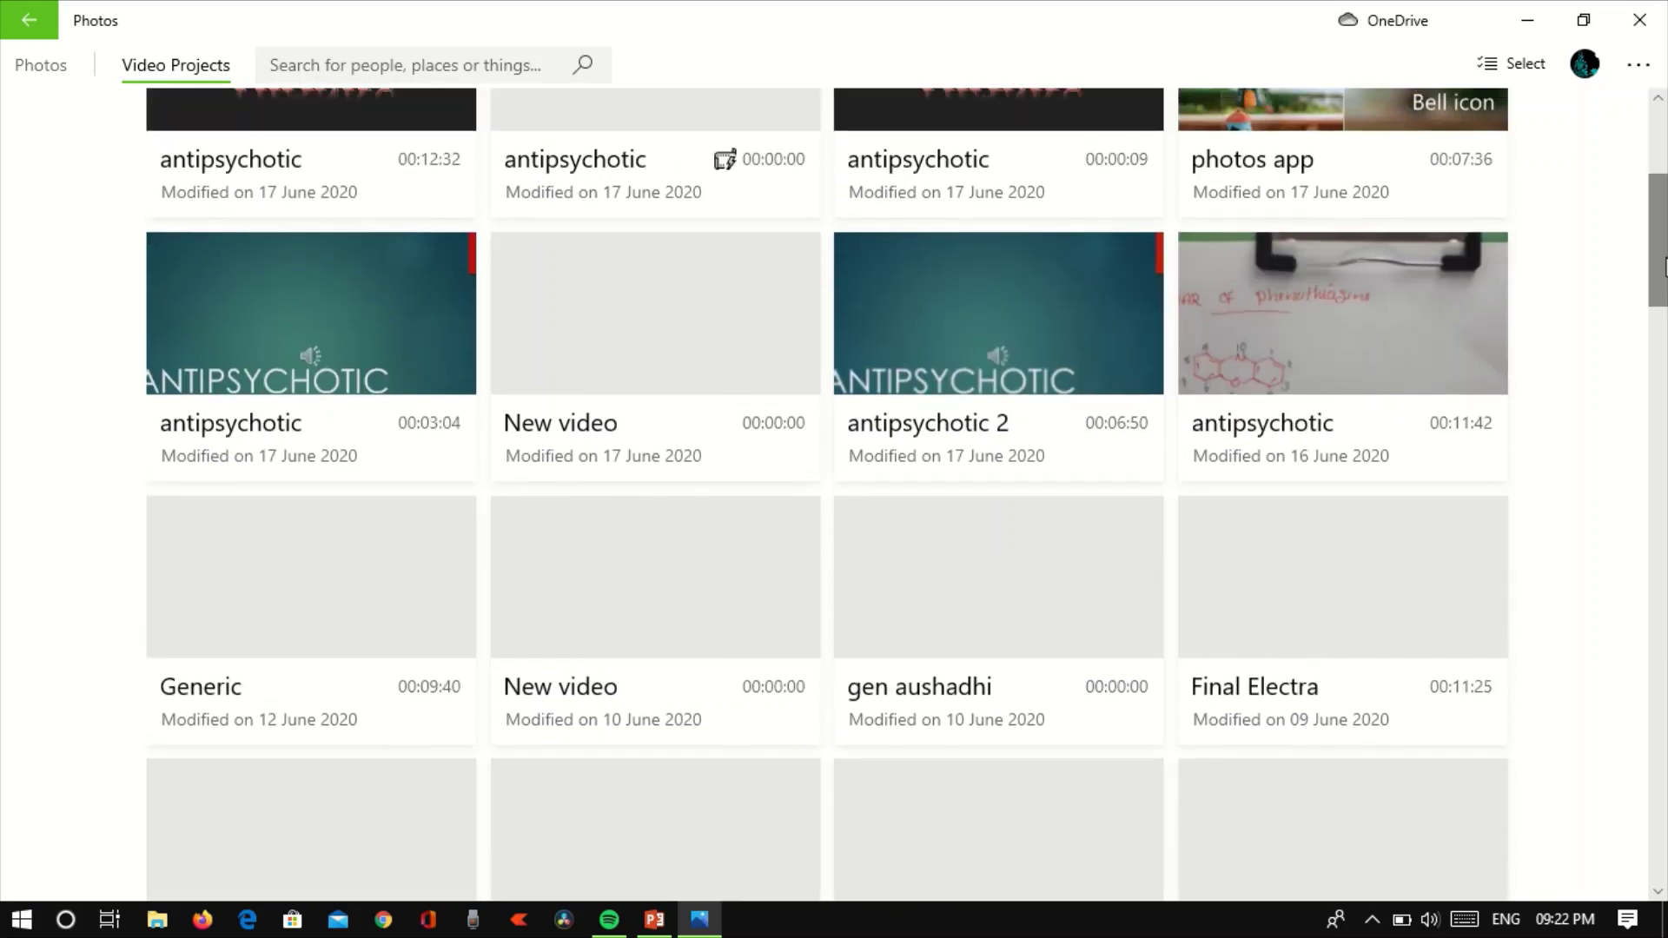
scroll(1660, 265, up, 2)
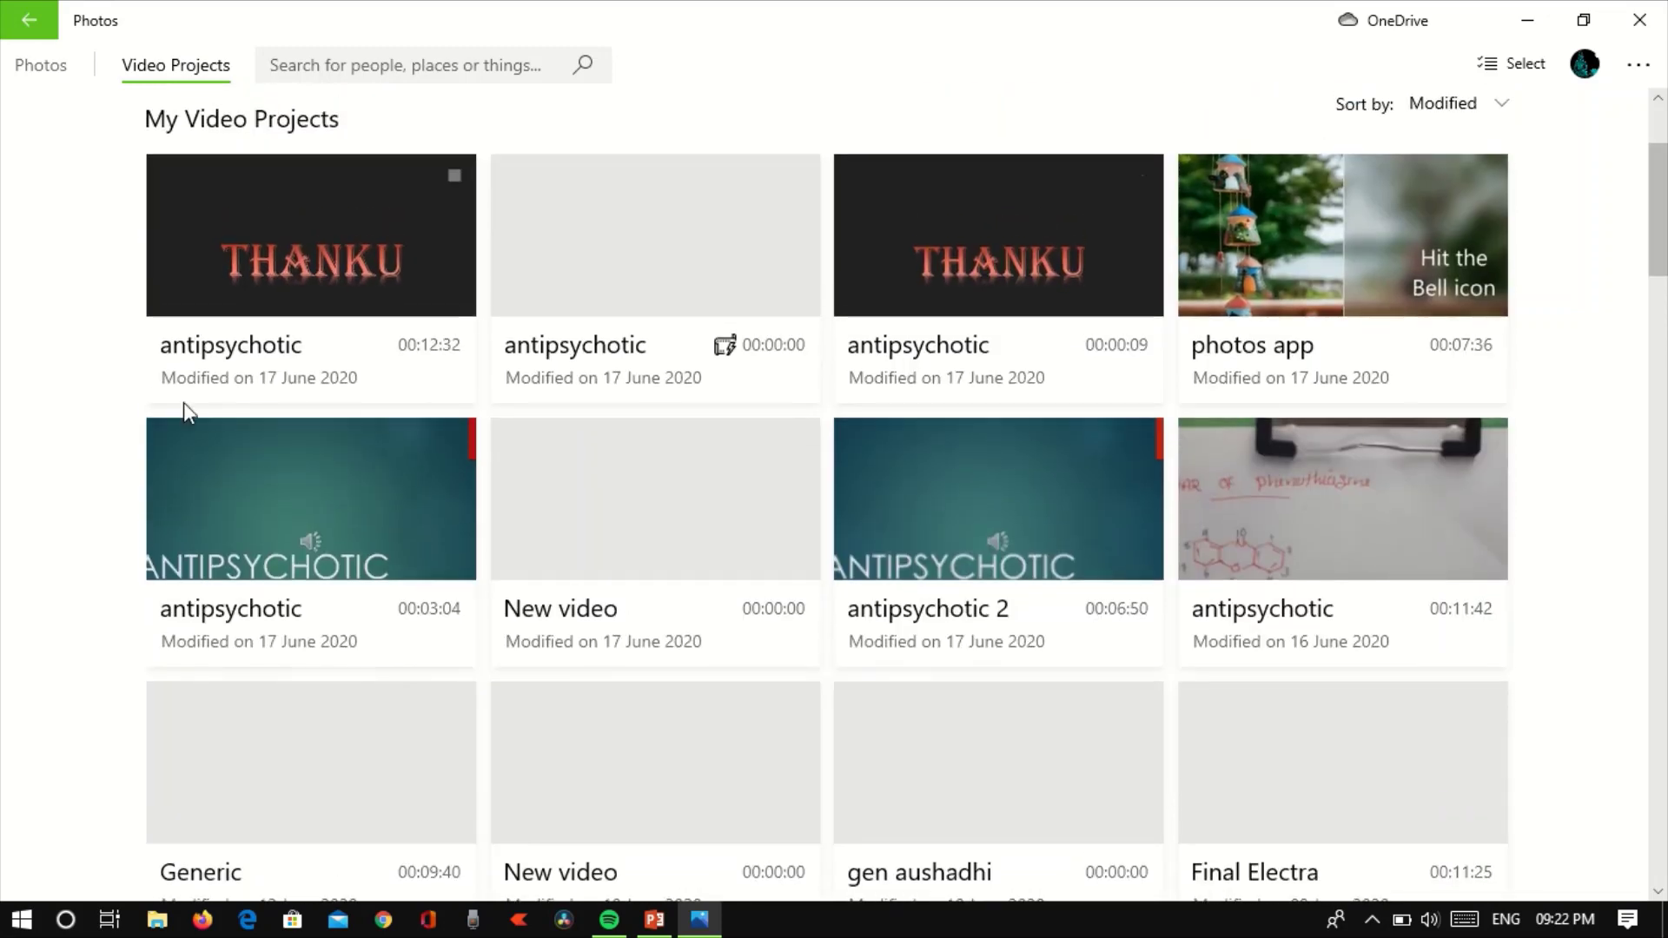
click(264, 513)
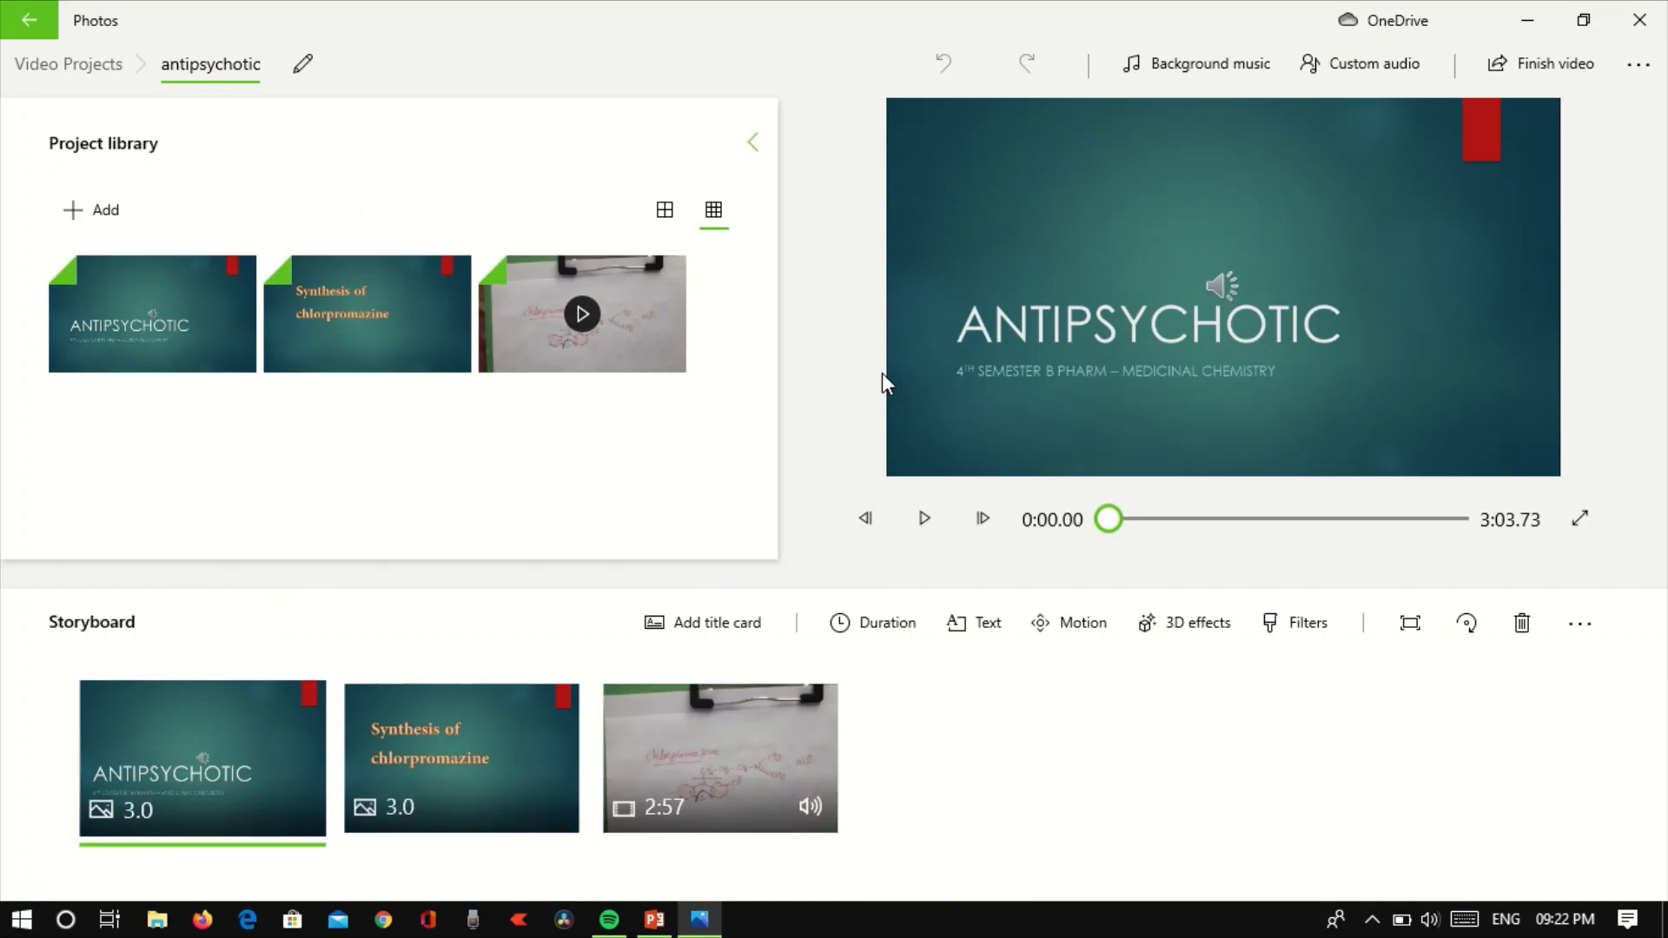